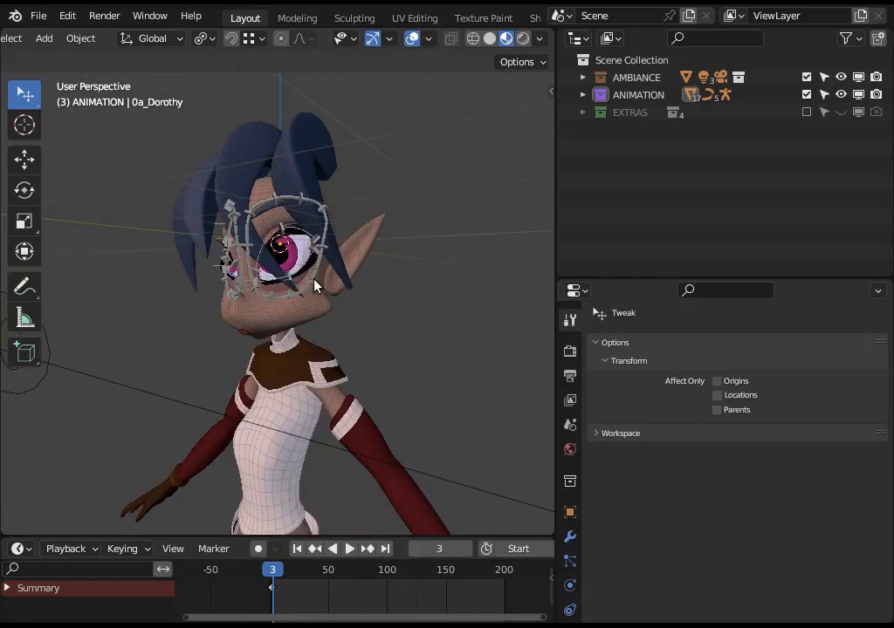
scroll(313, 283, "up", 3)
scroll(312, 284, "down", 3)
middle_click_drag(306, 311, 330, 268)
scroll(274, 301, "up", 2)
scroll(384, 332, "down", 3)
scroll(375, 309, "up", 3)
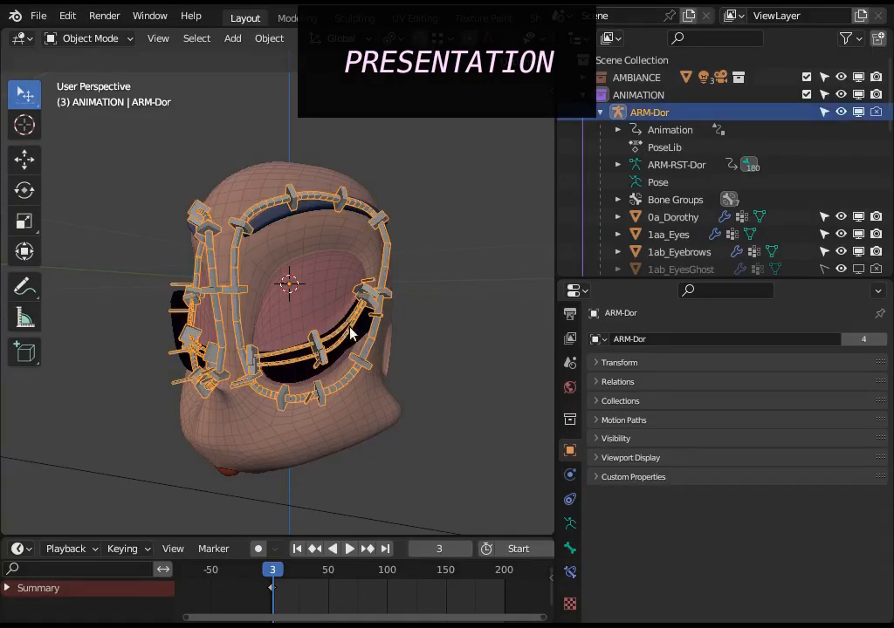
Switch the armature to Pose Mode, raise the left upper eyelid's middle control and pull the lower eyelid's middle control down to open the eye.
key("ctrl+Tab")
middle_click_drag(349, 332, 351, 403)
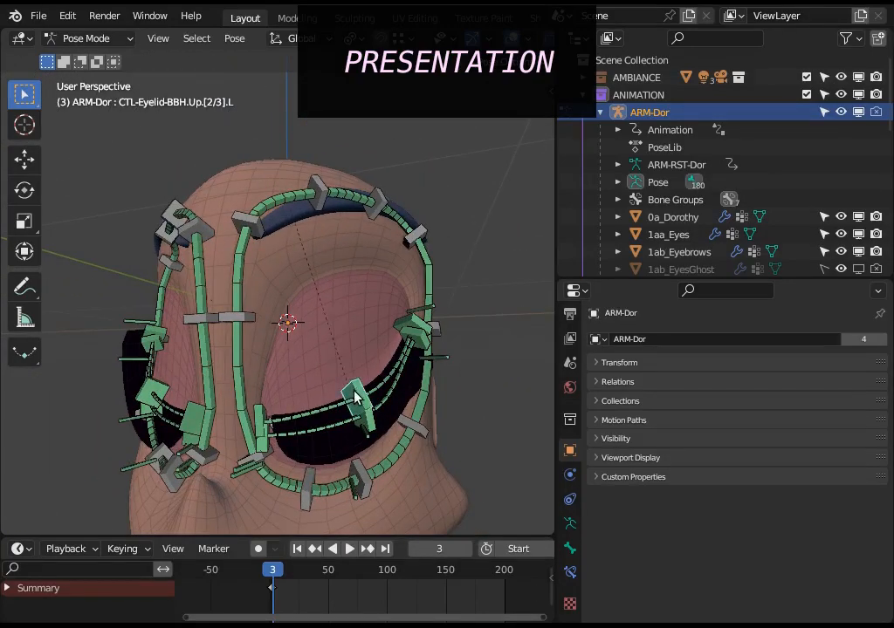
key("g")
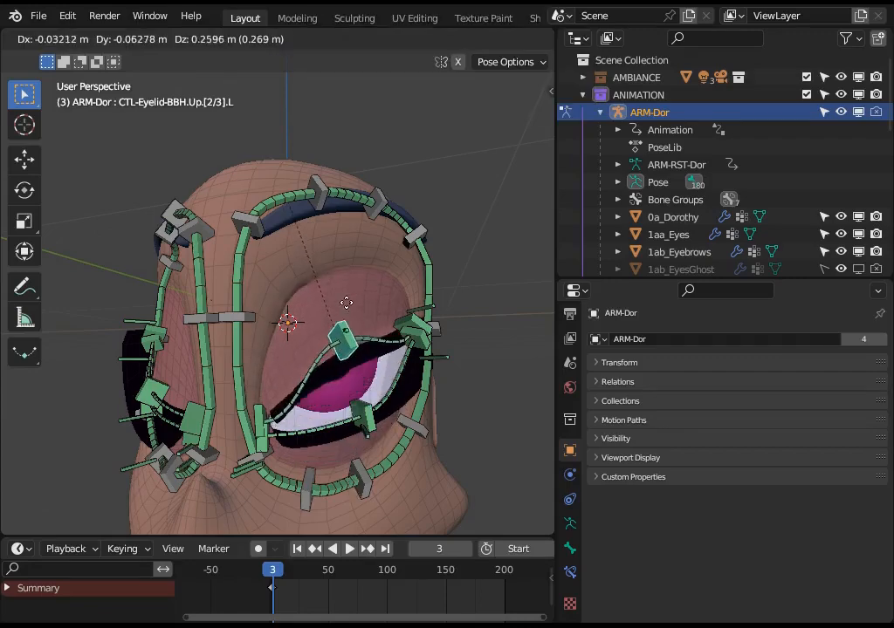
left_click(349, 321)
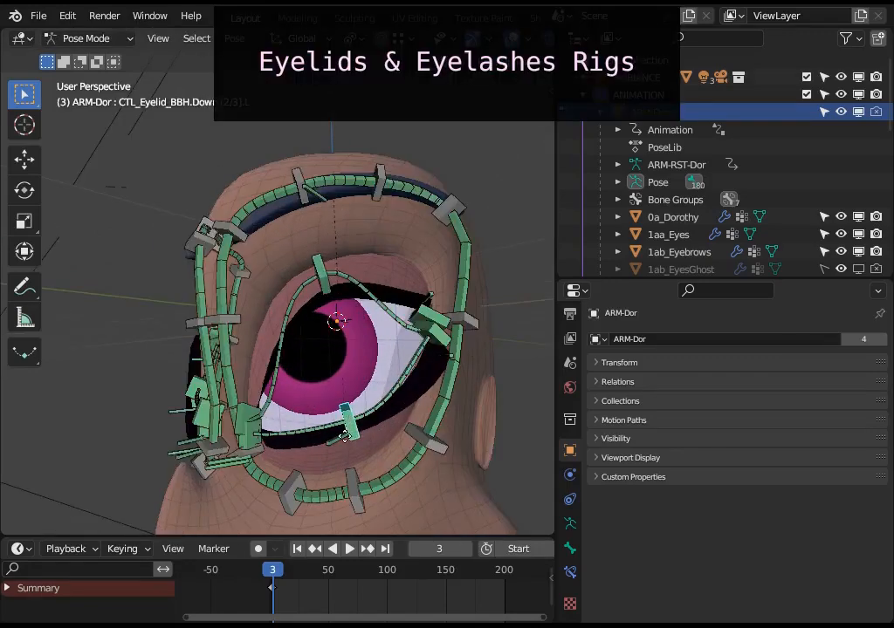
key("g")
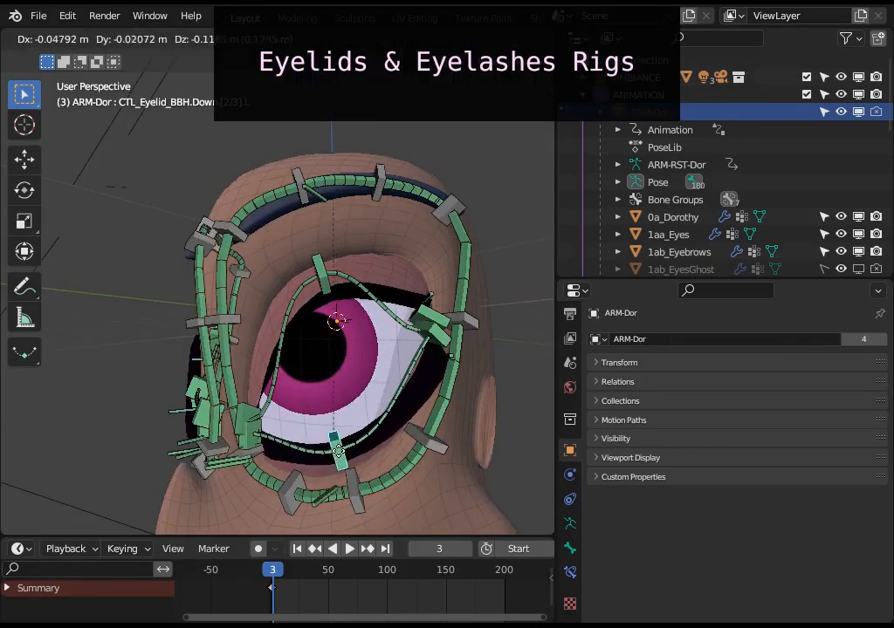
left_click(327, 332)
Move the left upper eyelid's middle control up and down several times, leaving it raised above the pupil.
left_click(330, 325)
key("g")
left_click(329, 304)
key("g")
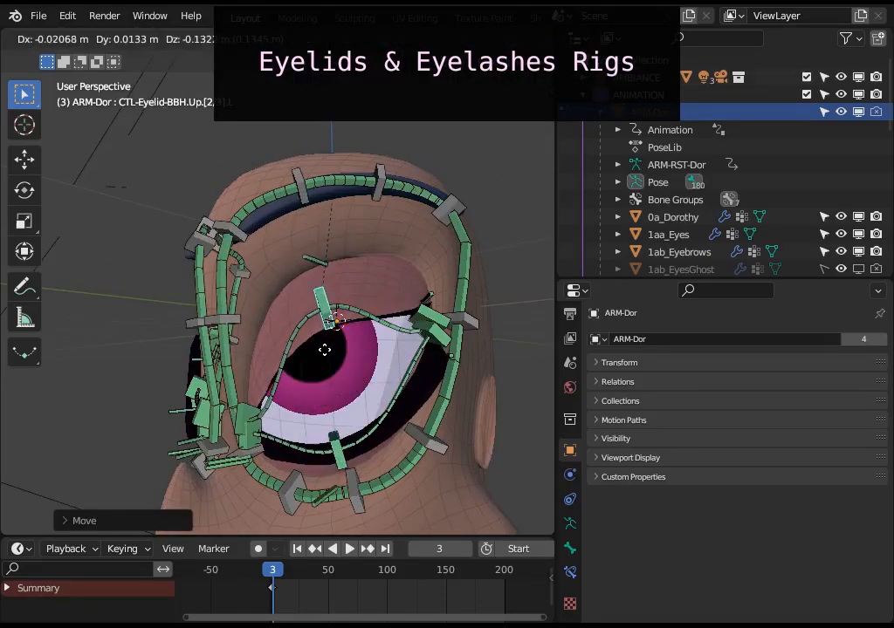
left_click(314, 350)
middle_click_drag(312, 350, 361, 419)
scroll(354, 414, "up", 2)
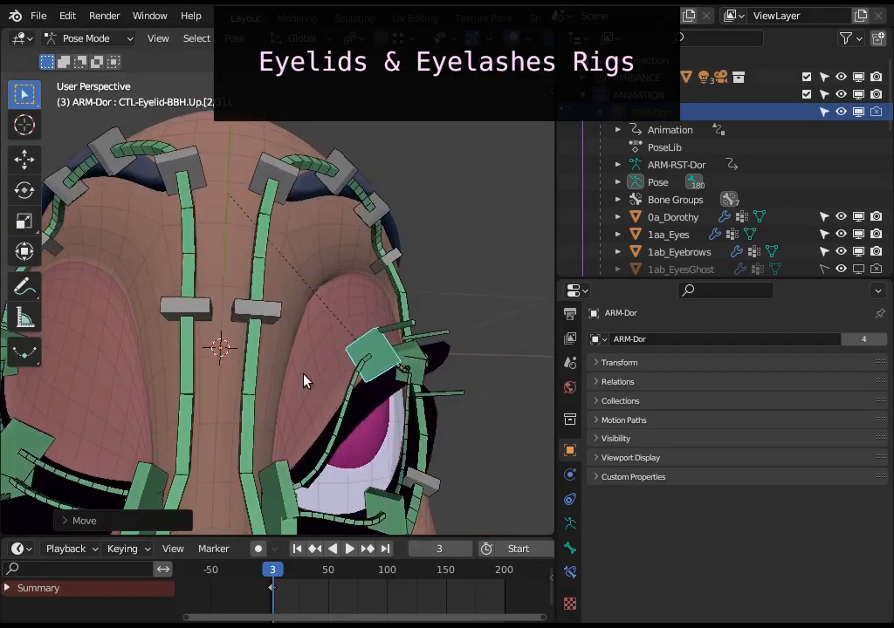
middle_click_drag(306, 379, 370, 360)
key("g")
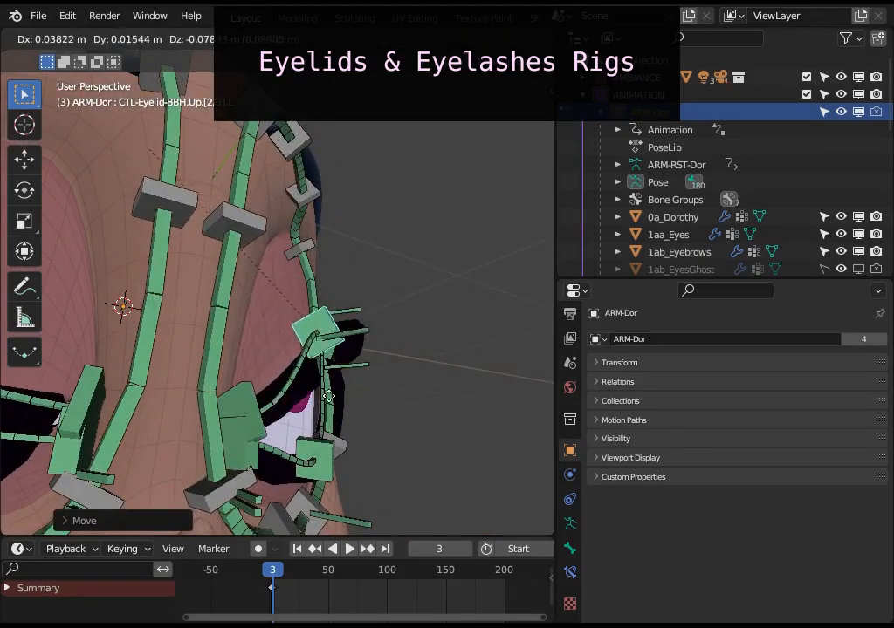
left_click(367, 309)
middle_click_drag(367, 309, 300, 314)
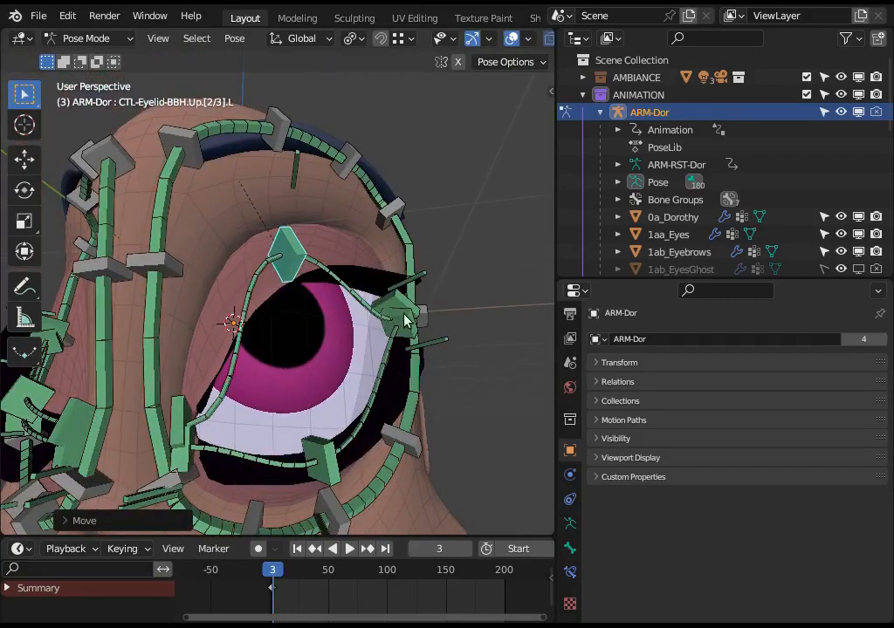
Raise the outer-corner control of the left upper eyelid and lower its middle control over the pupil.
left_click(402, 301)
key("g")
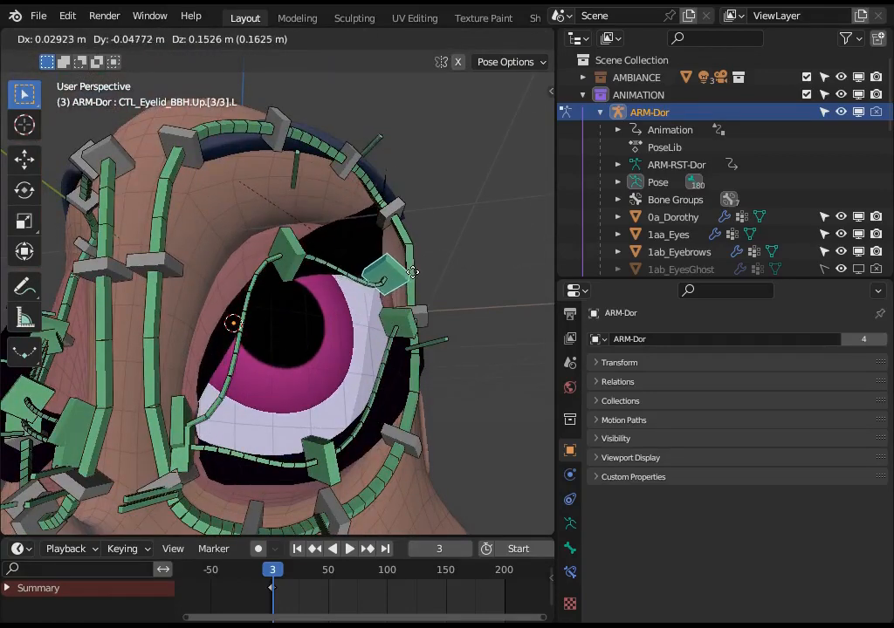
left_click(386, 291)
left_click(293, 236)
key("g")
left_click(281, 273)
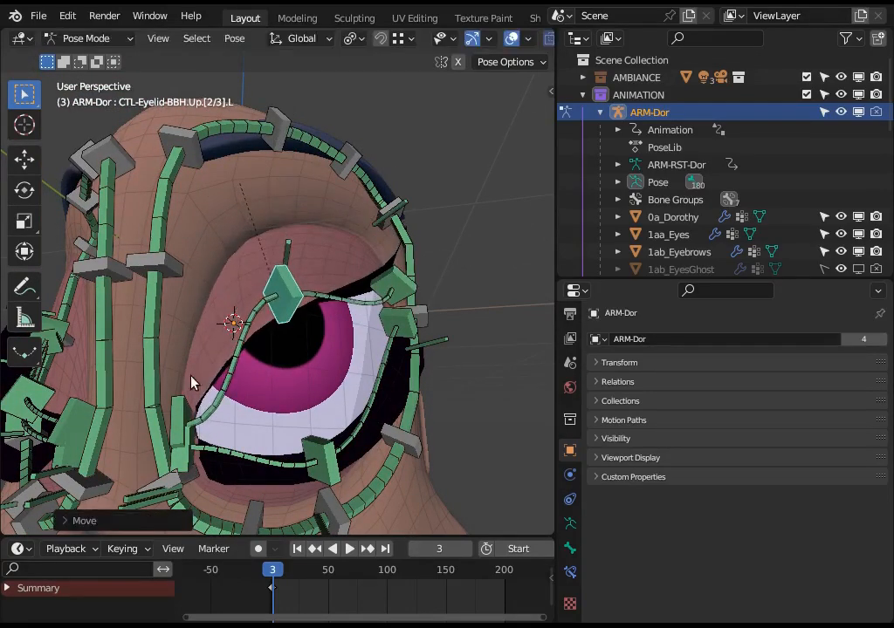
Rotate and reposition the left upper eyelid's inner control, and move its middle control up and back down over the pupil.
left_click(197, 380)
key("g")
key("r")
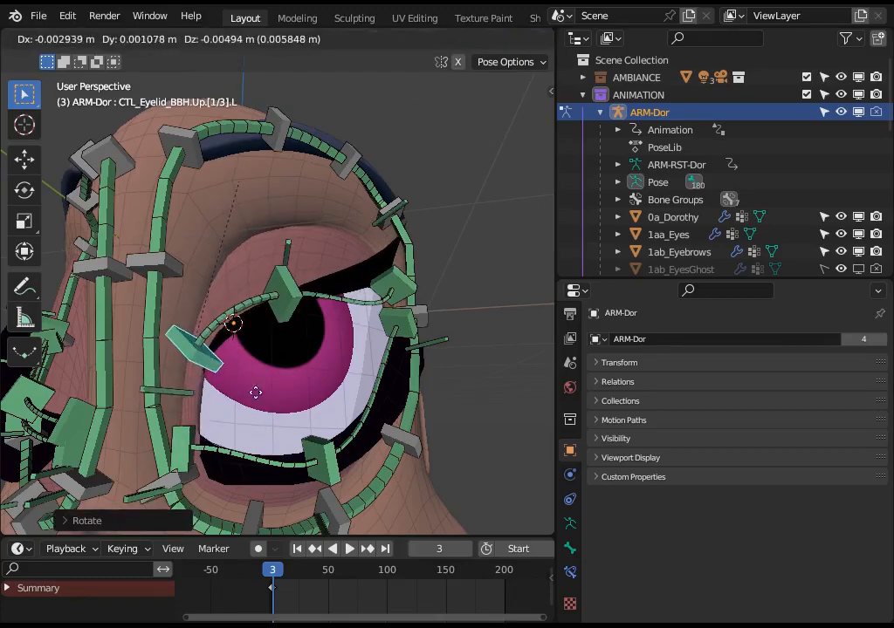
left_click(232, 428)
left_click(284, 292)
key("g")
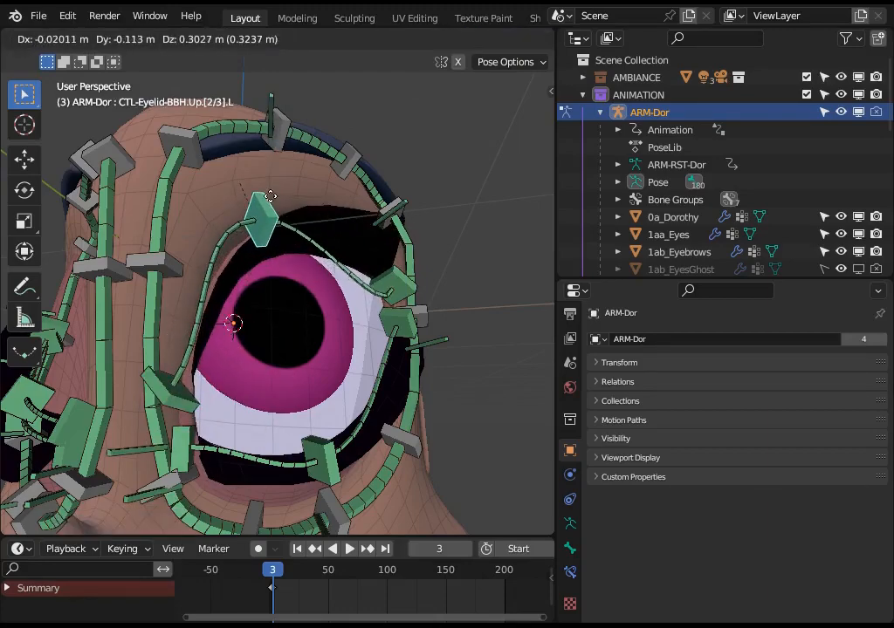
left_click(286, 282)
Move the left lower eyelid's middle control up toward the pupil and back down to its lower position.
scroll(290, 302, "down", 2)
left_click(306, 403)
key("g")
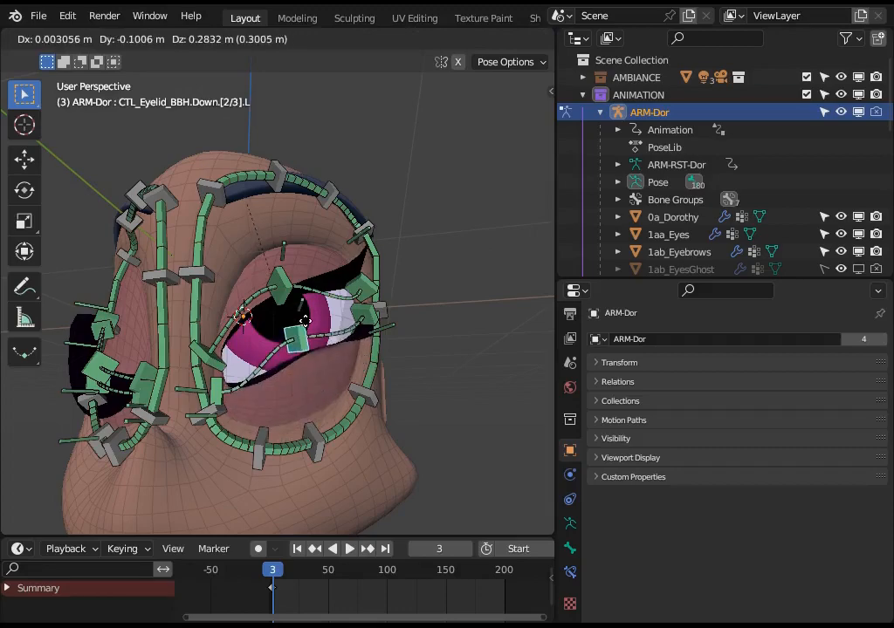
left_click(297, 396)
Lower the outer-corner control of the left lower eyelid and pull the same eyelid's middle control downward.
left_click(366, 316)
key("g")
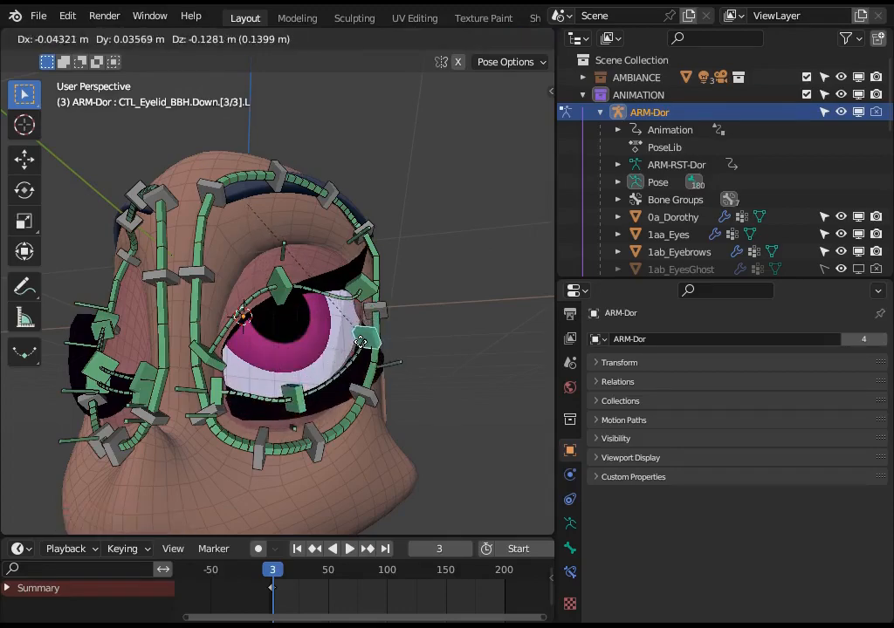
left_click(325, 375)
left_click(297, 396)
key("g")
left_click(295, 418)
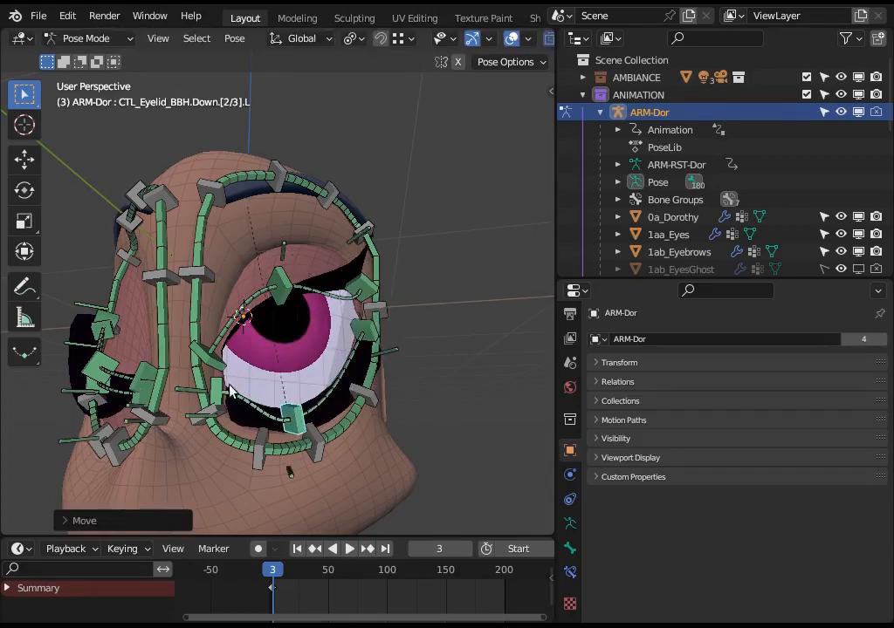
Rotate the left lower eyelid's inner control and move it slightly toward the eyeball.
left_click(296, 424)
key("g")
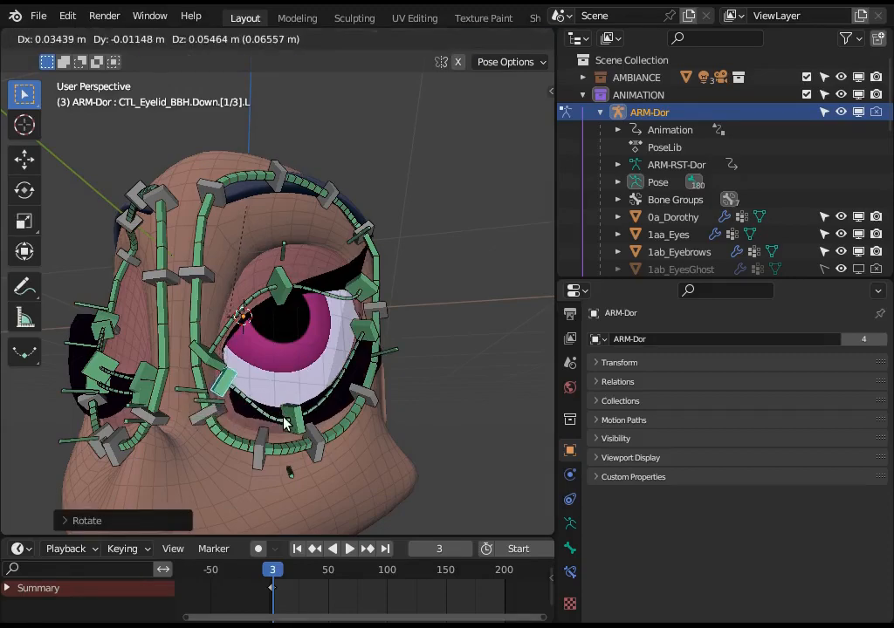
left_click(286, 422)
left_click(296, 420)
key("g")
right_click(292, 323)
Raise the two middle handles of the left eyebrow and move its outer handle slightly down to arch the brow.
middle_click_drag(291, 321, 241, 391)
left_click(281, 262)
key("g")
left_click(277, 209)
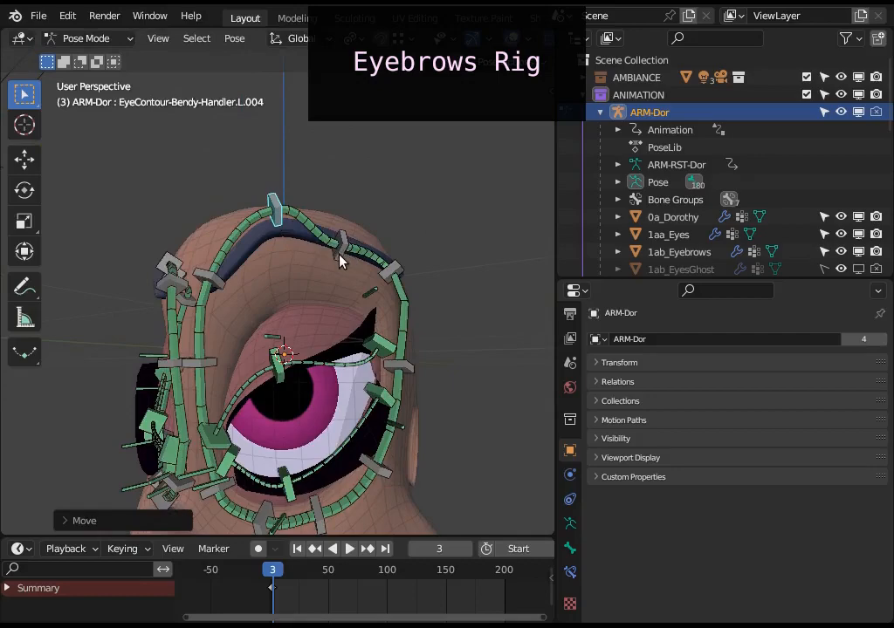
left_click(343, 259)
key("g")
left_click(340, 242)
left_click(377, 288)
key("g")
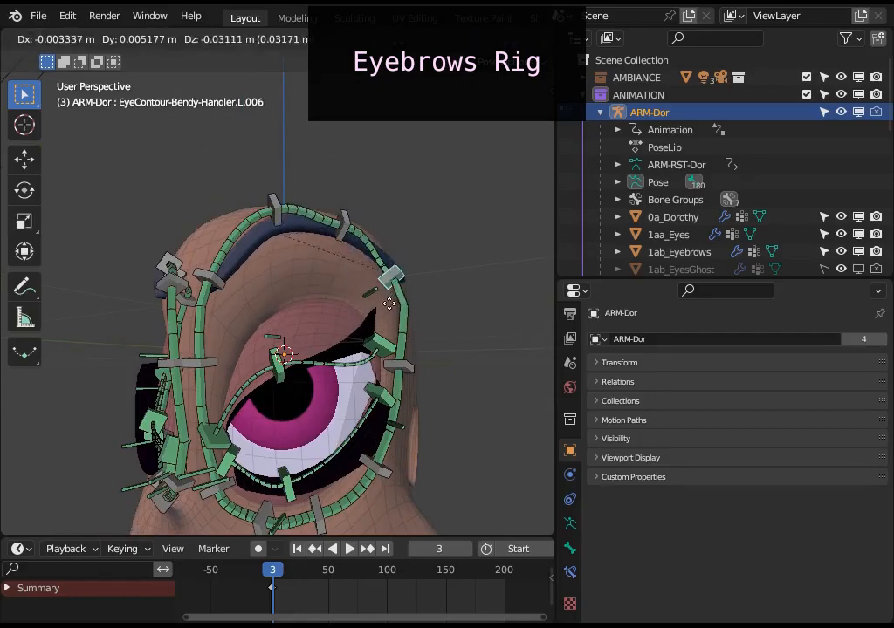
Rotate and raise the left eyebrow's inner handle, and bring the neighbouring handle level with it.
left_click(225, 288)
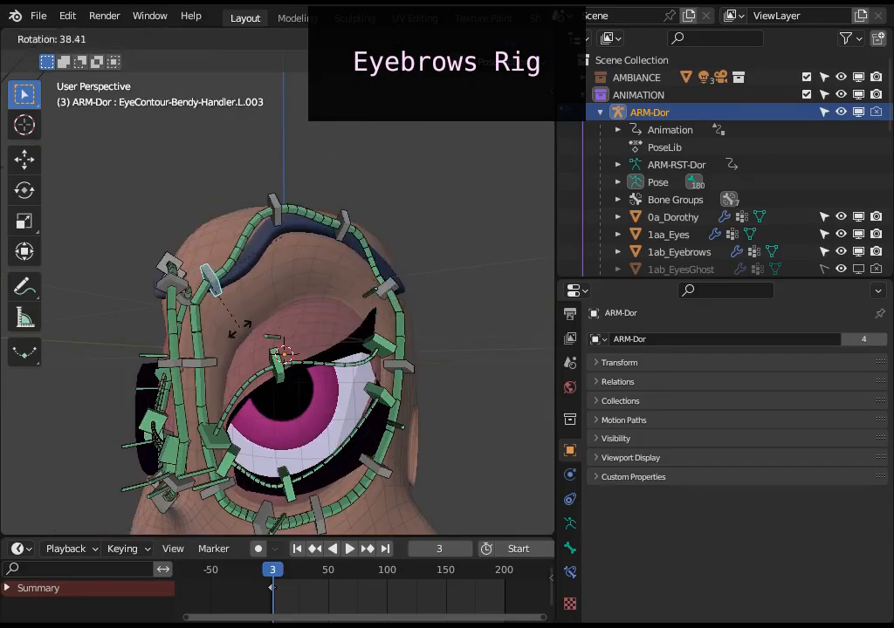
left_click(239, 326)
key("g")
left_click(233, 253)
left_click(277, 229)
key("g")
key("g")
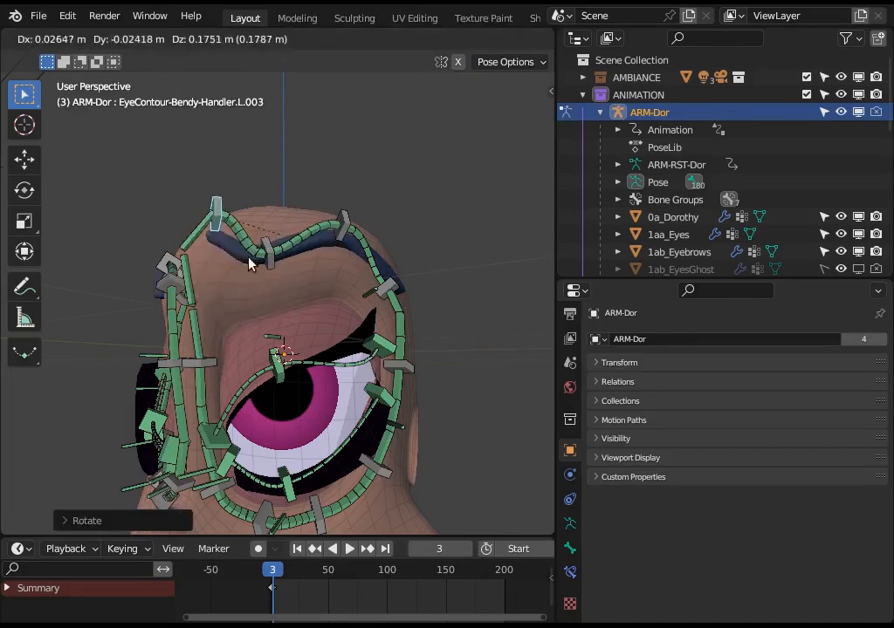
left_click(250, 259)
left_click(269, 262)
key("g")
left_click(272, 224)
Highlight the left eye's upper and lower eyelid bones by circle selection and clear the selection.
key("alt+a")
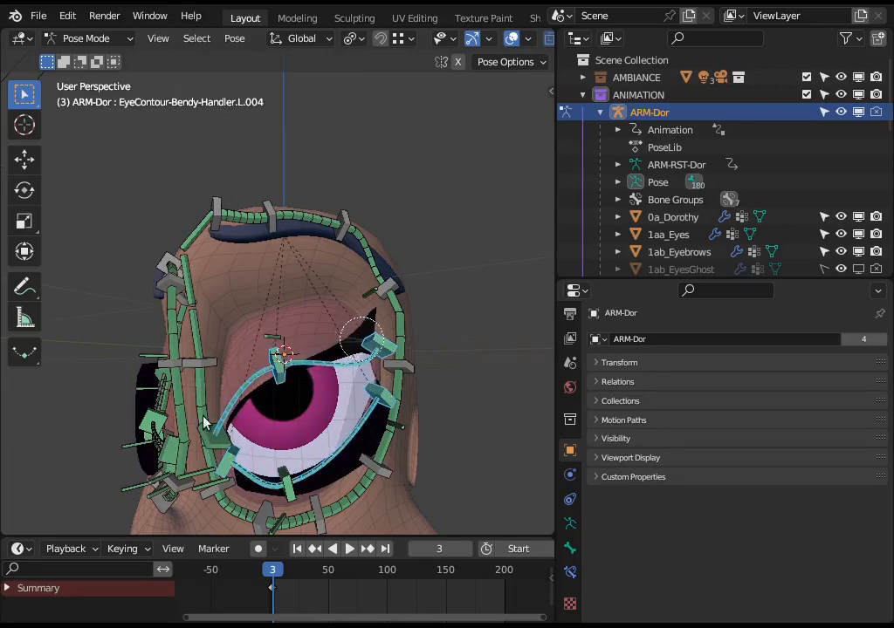
key("alt+a")
middle_click_drag(206, 319, 202, 374)
left_click(203, 367)
middle_click_drag(231, 421, 211, 315)
left_click(253, 140)
Raise the left lower eyelid's middle control over the pupil.
middle_click_drag(286, 367, 281, 412)
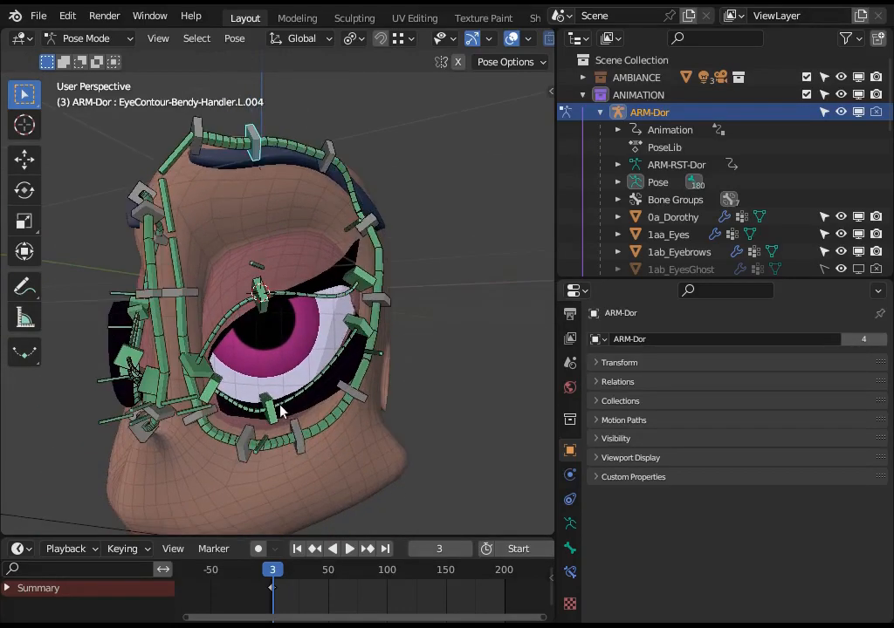
key("g")
left_click(286, 469)
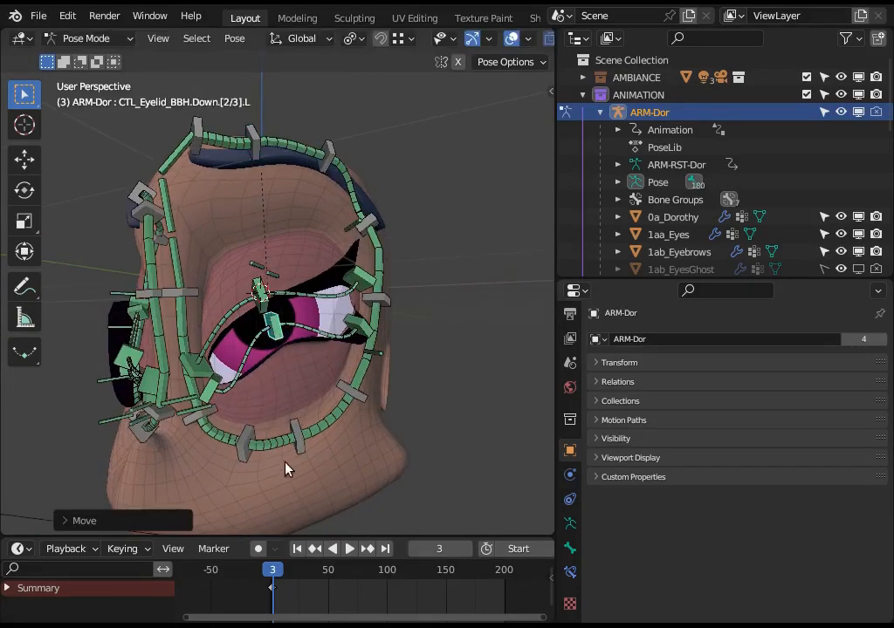
Raise the two handles of the left eye's lower contour toward the eyelid and rotate the inner one.
left_click(282, 449)
key("g")
left_click(253, 452)
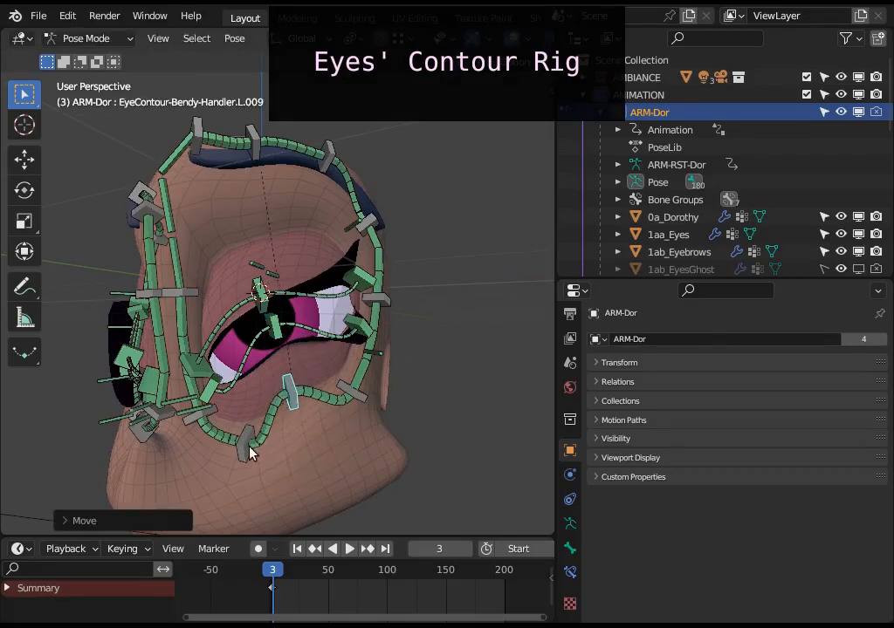
left_click(247, 432)
key("g")
left_click(282, 412)
left_click(278, 386)
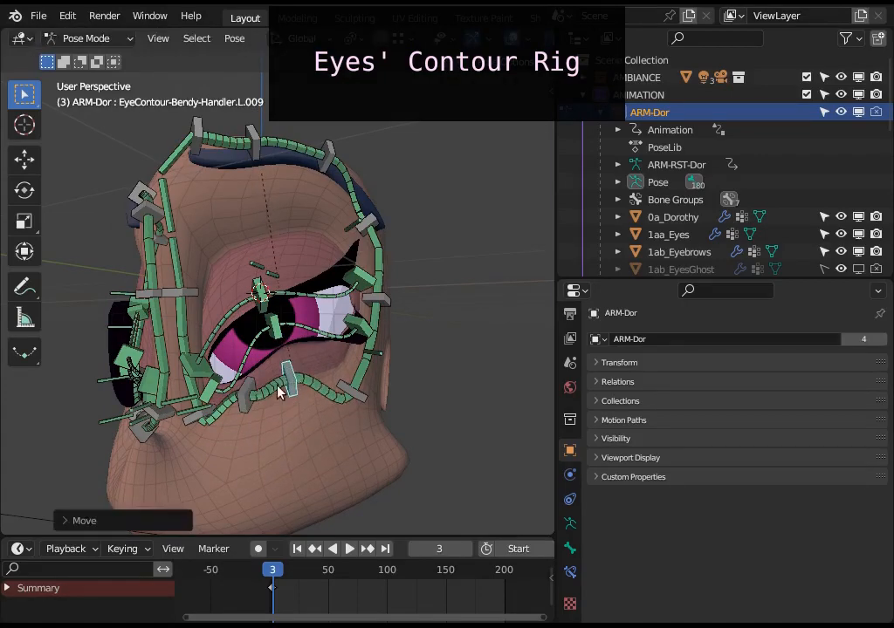
left_click(257, 404)
key("r")
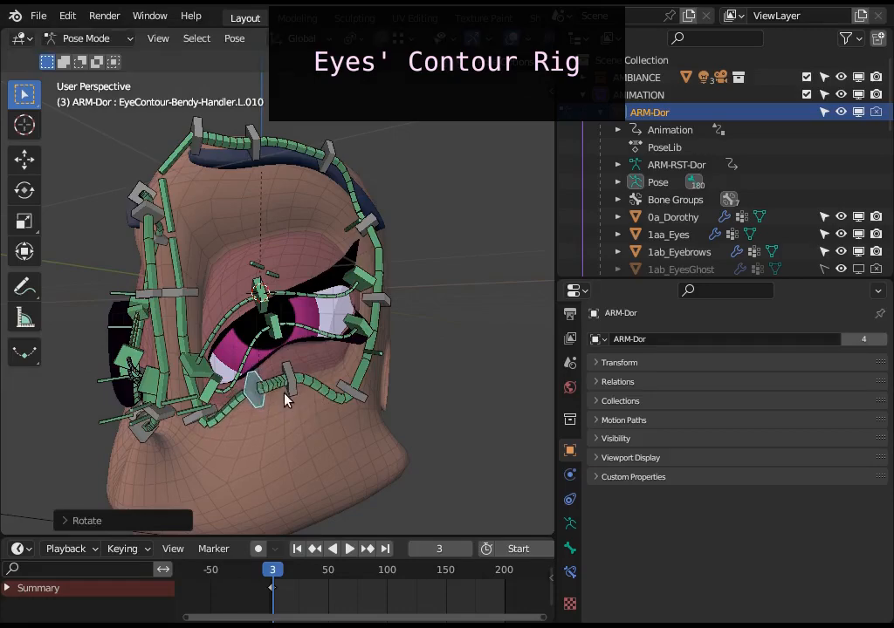
mouse_move(341, 381)
middle_mouse_down()
mouse_move(335, 371)
mouse_move(346, 372)
middle_mouse_up()
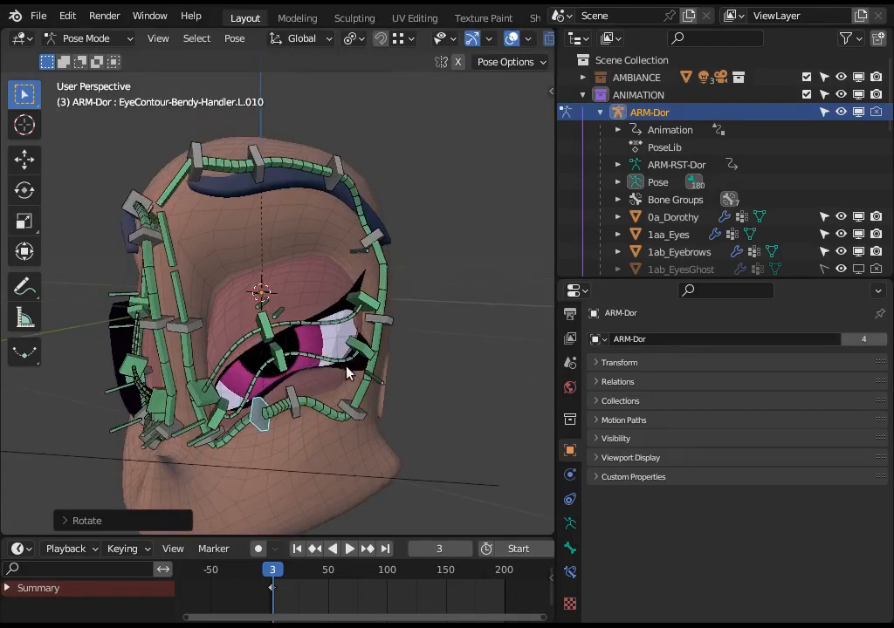
Rotate and lower the left eyebrow's inner-middle handle, and move both middle eyebrow handles down together.
left_click(305, 225)
key("g")
left_click(324, 197)
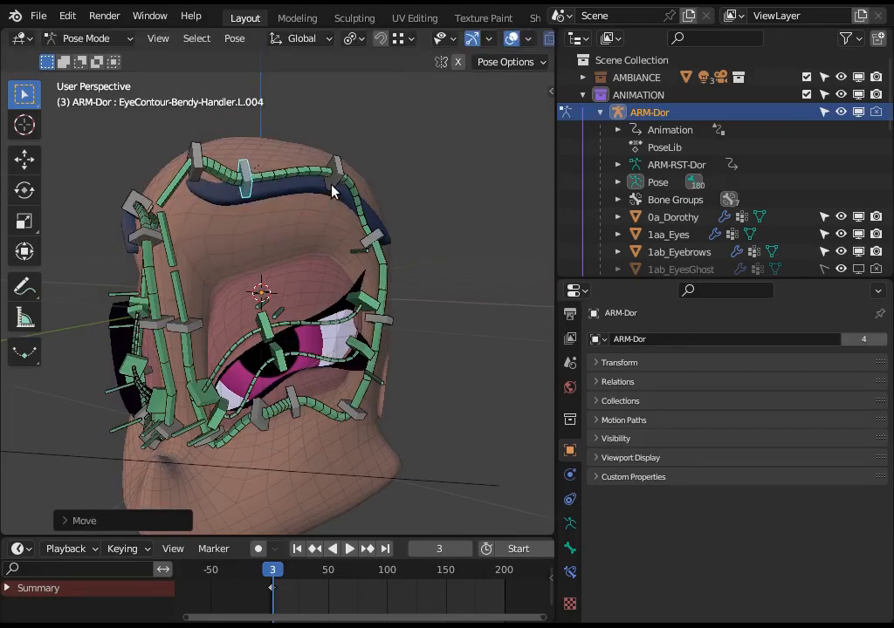
left_click(333, 185, "shift")
key("g")
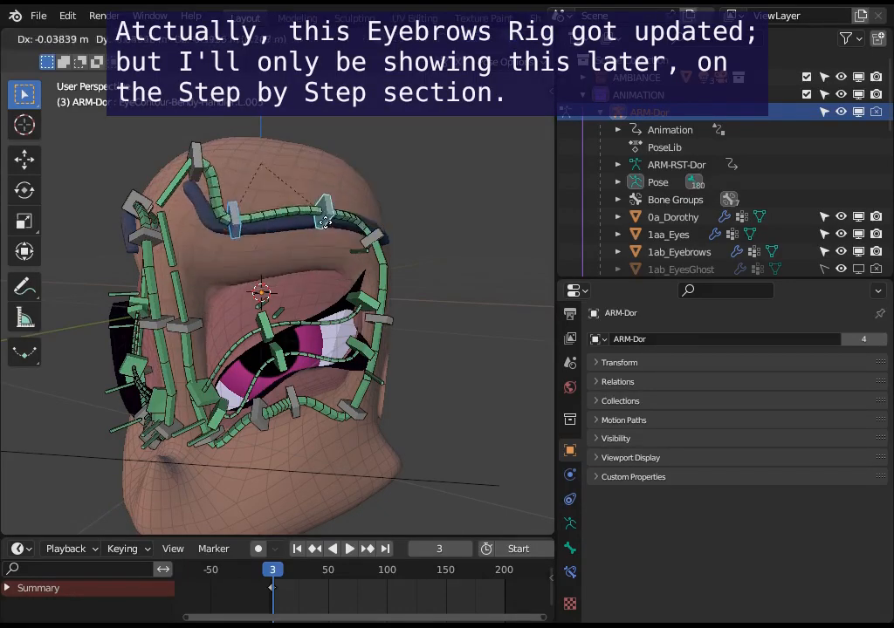
left_click(330, 212)
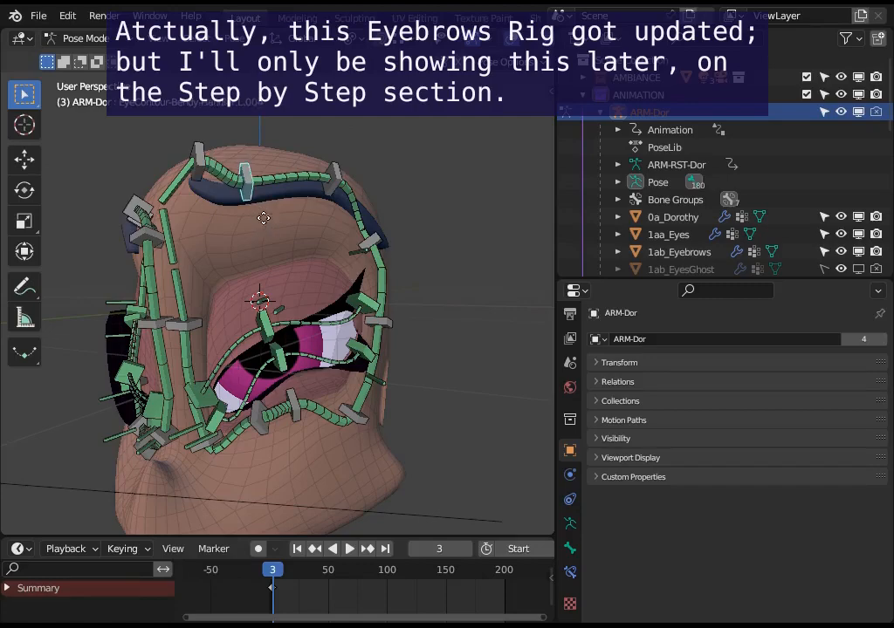
Lower the left eyebrow's outer-middle handle so the brow slopes down toward its tail.
key("g")
left_click(341, 194)
left_click(328, 220)
Reposition the handles along the outer side of the left eye's contour, from the lower outer corner up to the eyebrow's tail.
middle_click_drag(330, 225, 404, 305)
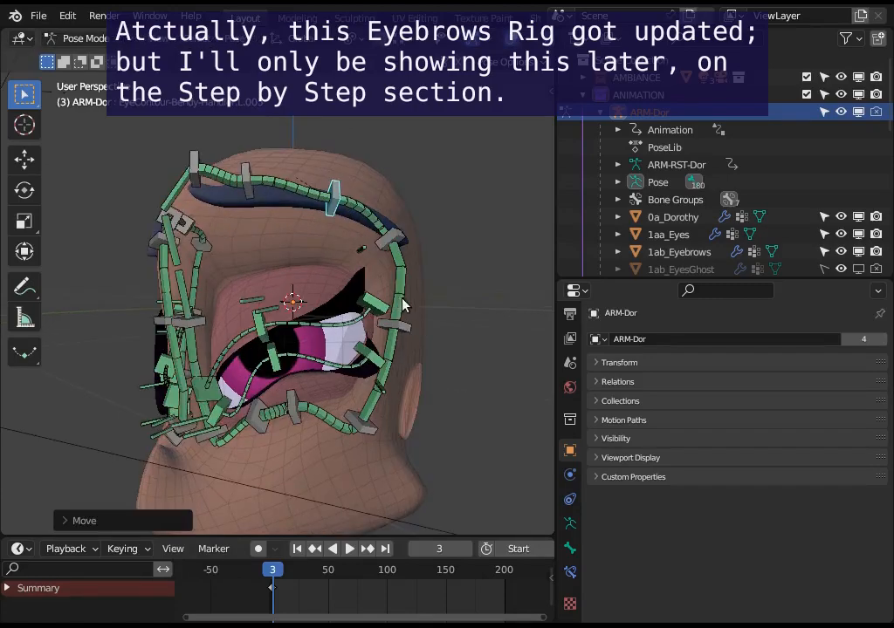
left_click(359, 435)
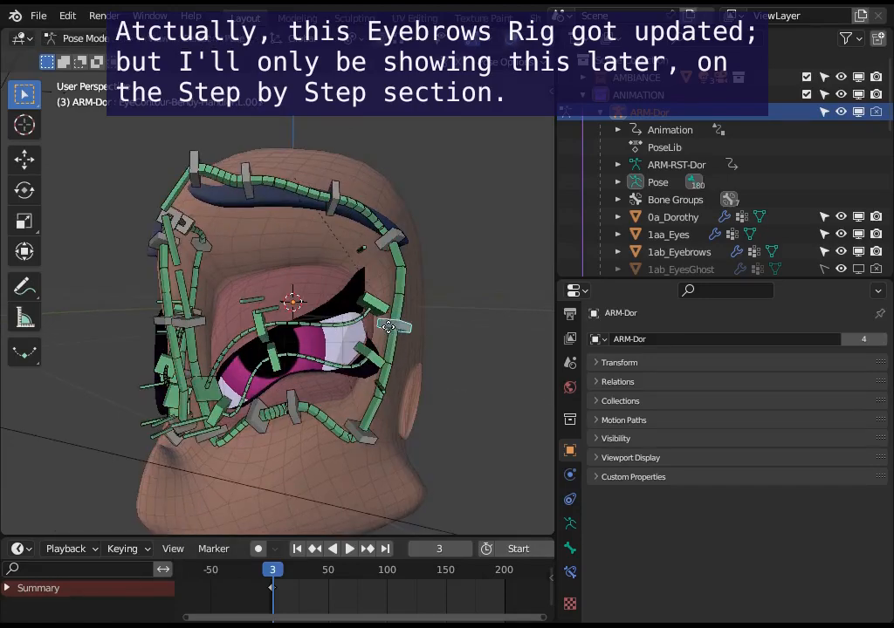
left_click(385, 324)
left_click(391, 240)
key("g")
left_click(390, 242)
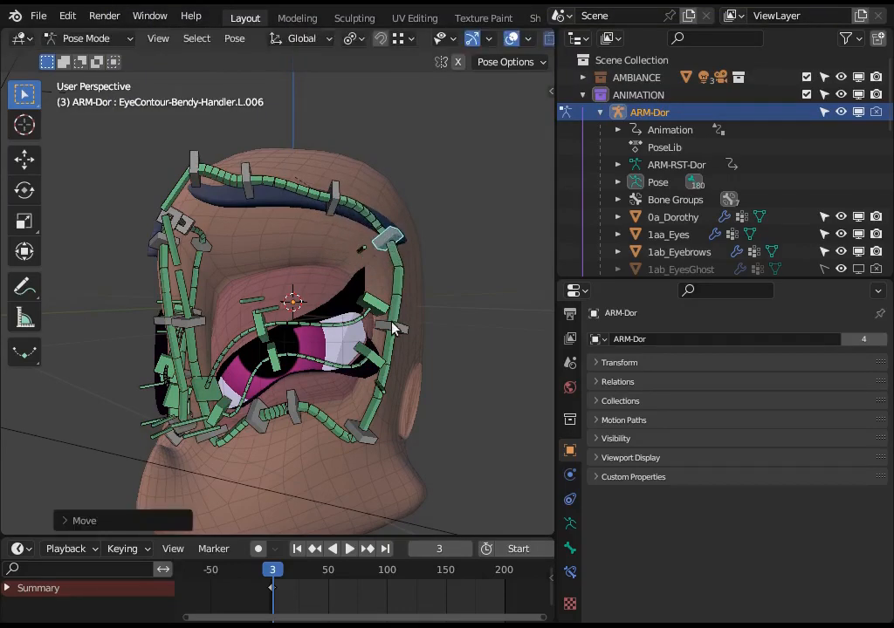
left_click(390, 339)
key("g")
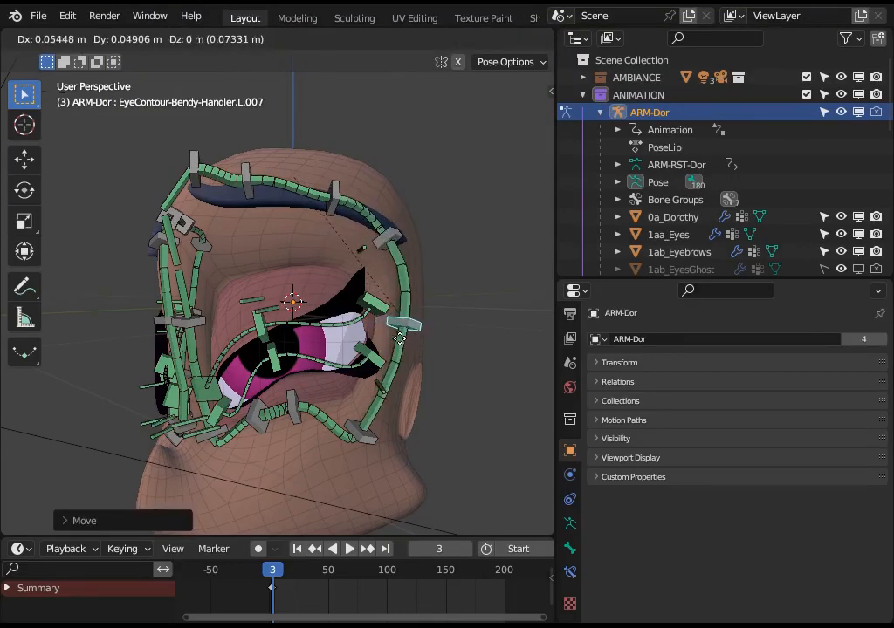
left_click(393, 341)
Move the middle handle on the inner side of the left eye's contour.
middle_click_drag(376, 343, 207, 314)
left_click(189, 336)
key("g")
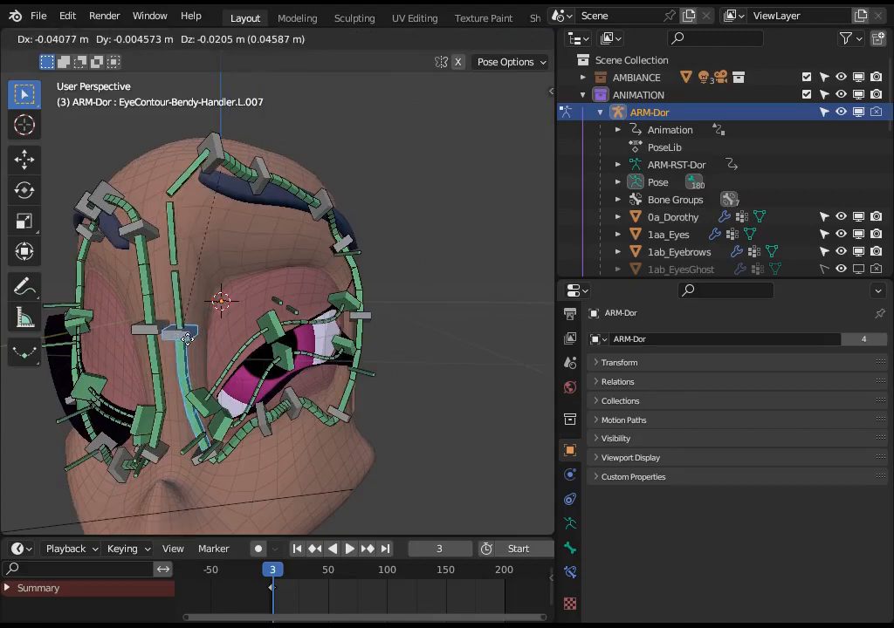
left_click(201, 341)
Rotate the left eyebrow's innermost handle, and move the contour's inner lower corner handle up toward the nose bridge.
left_click(211, 162)
key("r")
left_click(242, 263)
left_click(212, 460)
key("g")
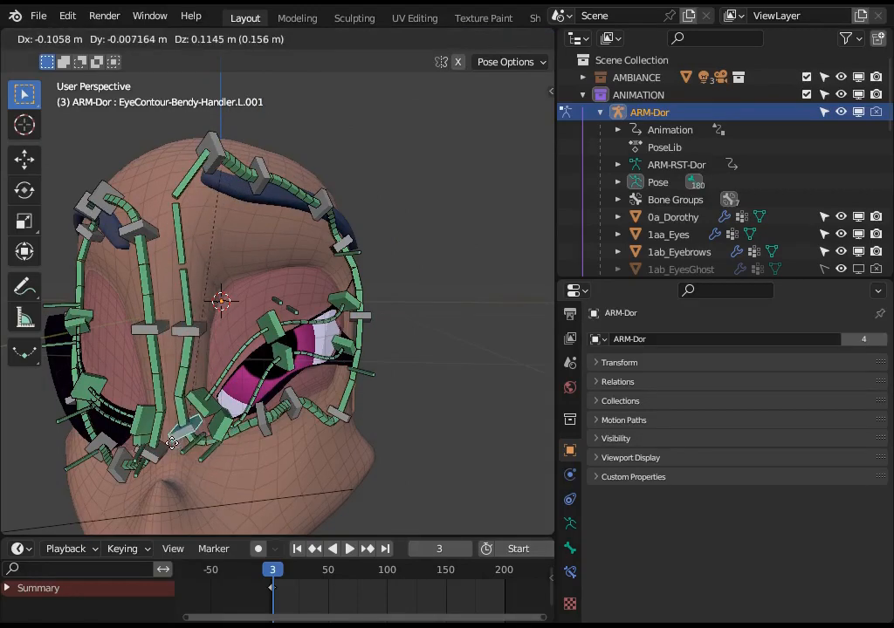
left_click(217, 453)
Lower the left eye contour's two bottom handles together and reposition the handle at its lower outer corner.
middle_click_drag(268, 430, 205, 419)
left_click(260, 419)
left_click(293, 410, "shift")
key("g")
left_click(260, 466)
left_click(371, 434)
Raise the left eye contour's two bottom handles together toward the lower eyelid, then lower them slightly.
key("g")
left_click(357, 445)
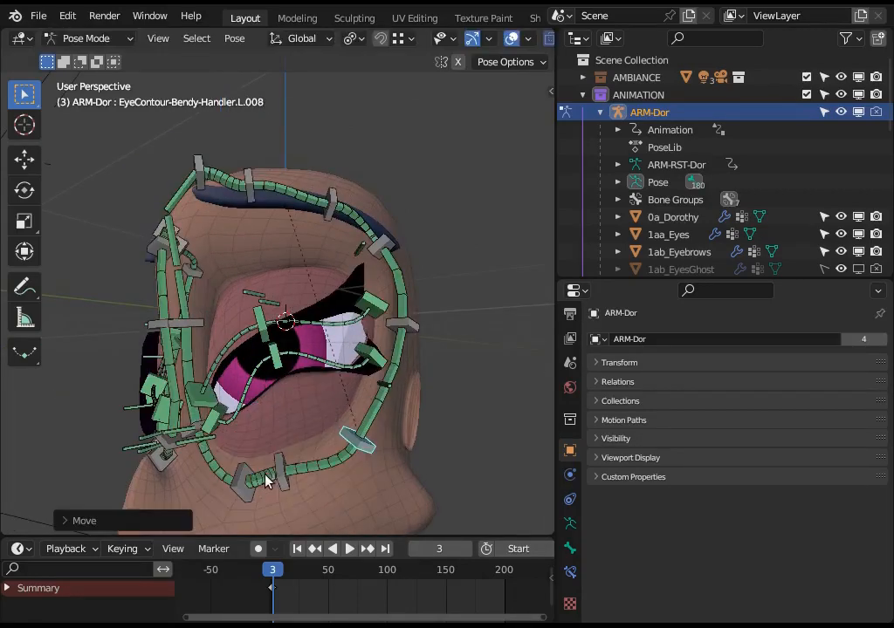
key("g")
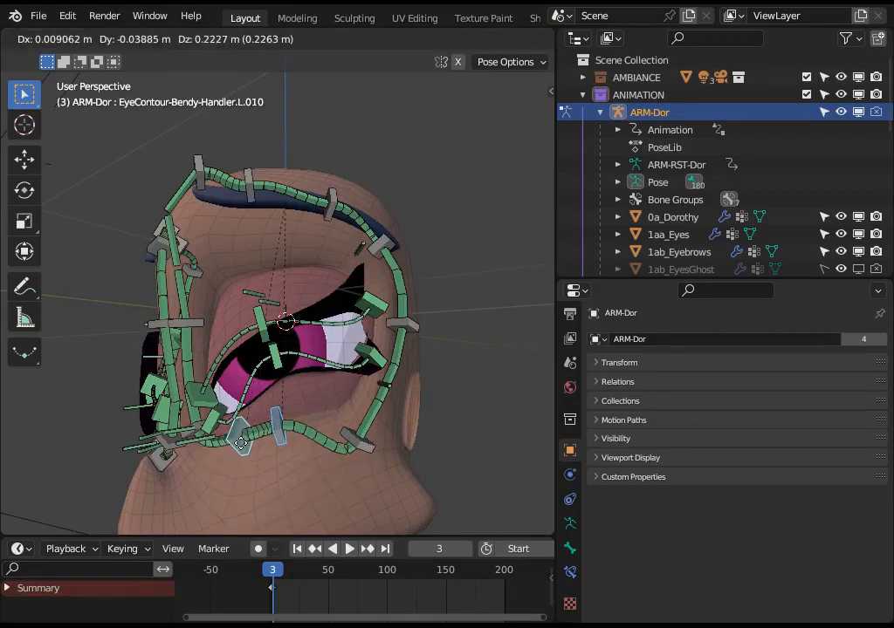
left_click(279, 427)
middle_click_drag(279, 426, 252, 433)
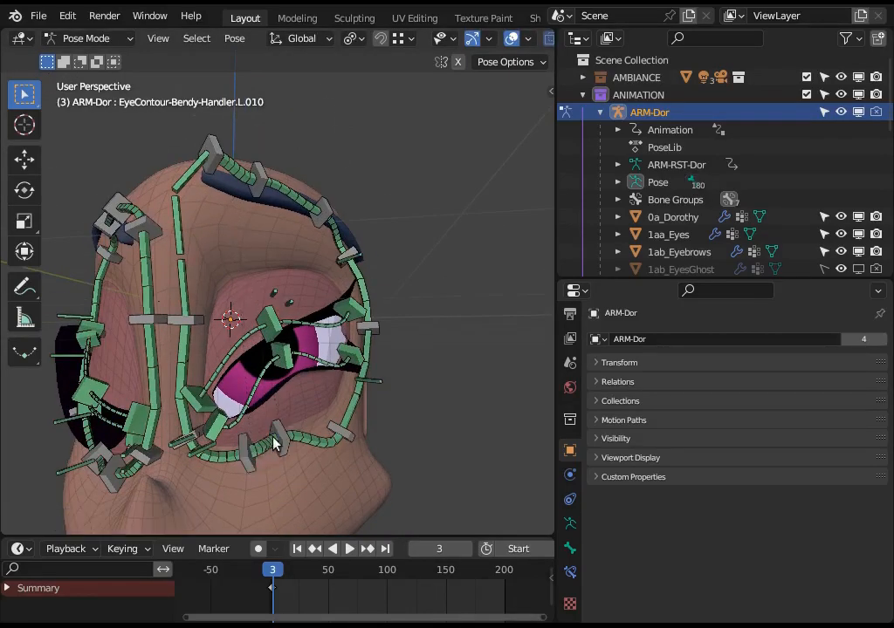
key("g")
left_click(258, 402)
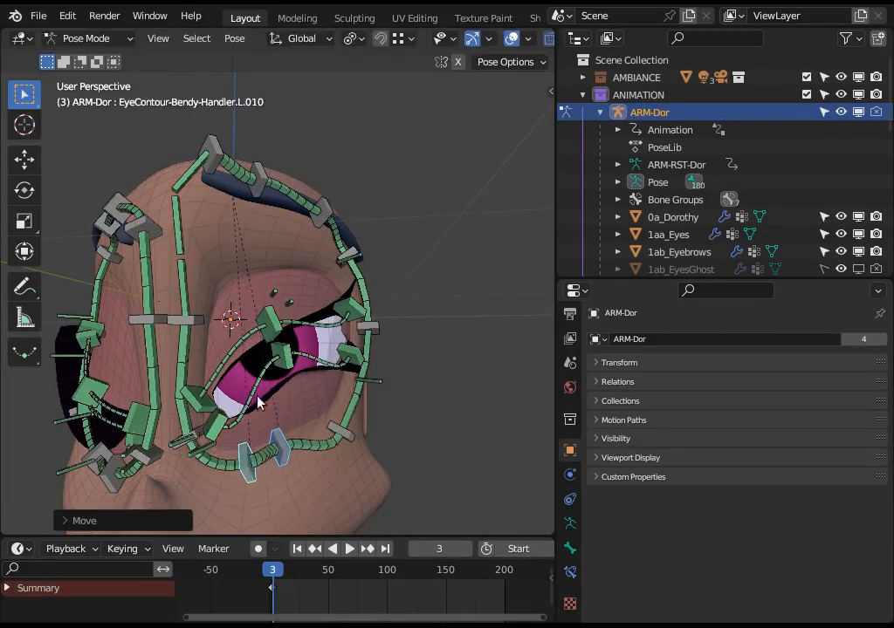
Raise the left eyebrow's two middle handles to arch the brow.
left_click(218, 185)
left_click_drag(284, 197, 321, 211)
right_click(321, 211)
key("g")
left_click(240, 220)
middle_click_drag(240, 219, 261, 219)
key("g")
Move the inner one of the left eye contour's two bottom handles on its own.
left_click(254, 457)
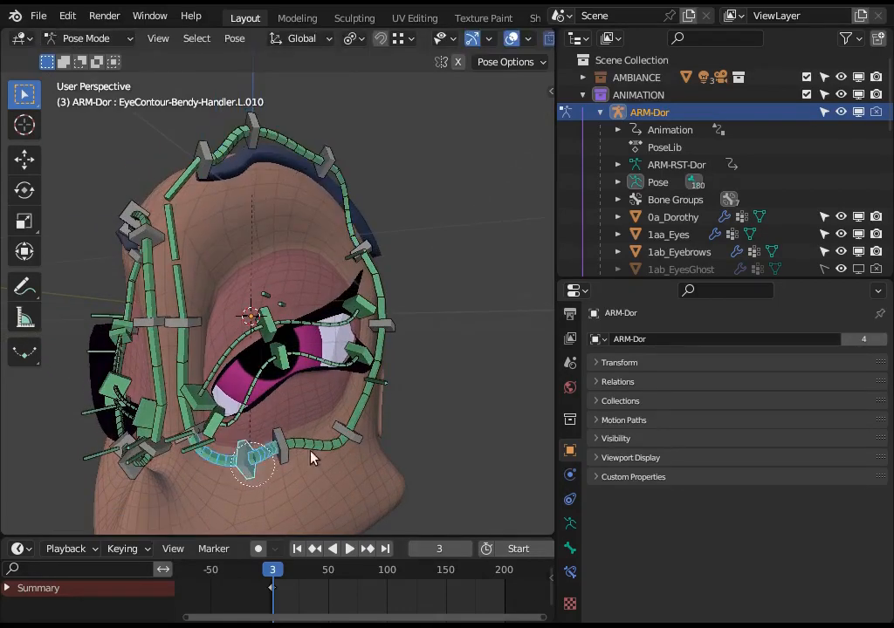
key("g")
left_click(299, 473)
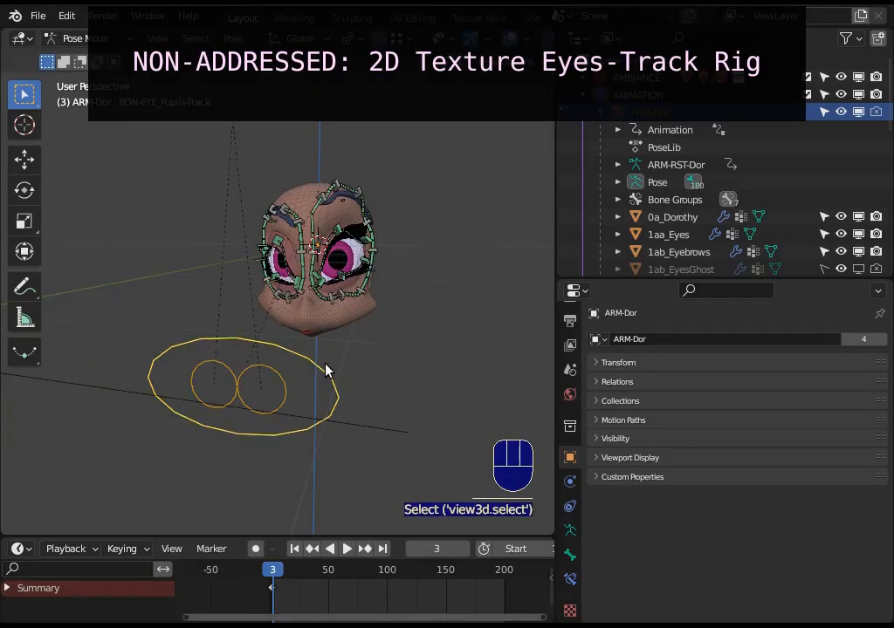
Move the large BON-EYE_Pupils-Track control to steer both pupils together.
scroll(340, 372, "up", 2)
key("g")
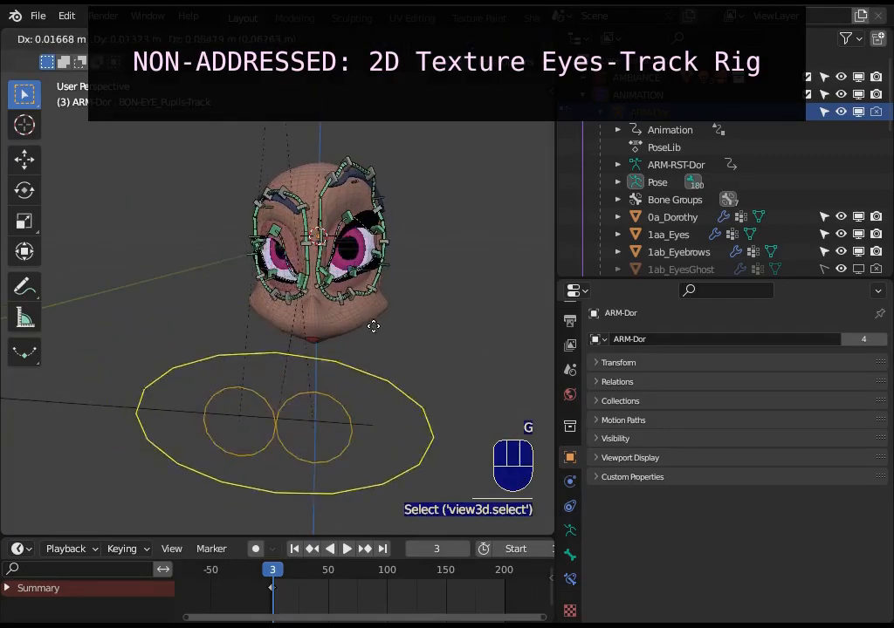
left_click(351, 374)
Move the right eye's pupil controller around to redirect that pupil independently.
left_click(255, 408)
key("g")
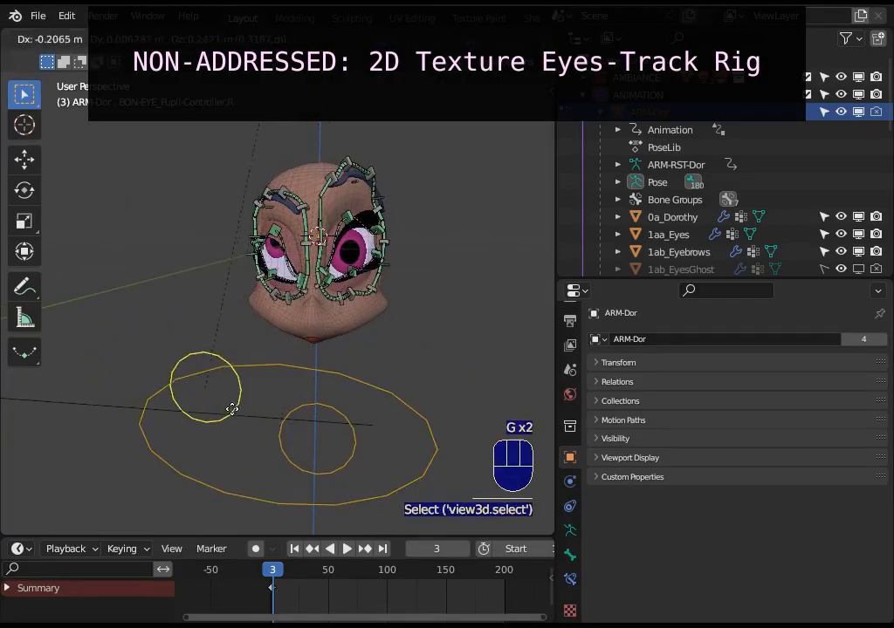
left_click(303, 410)
left_click(304, 410)
key("g")
left_click(352, 396)
middle_click_drag(352, 396, 312, 376)
key("g")
left_click(219, 399)
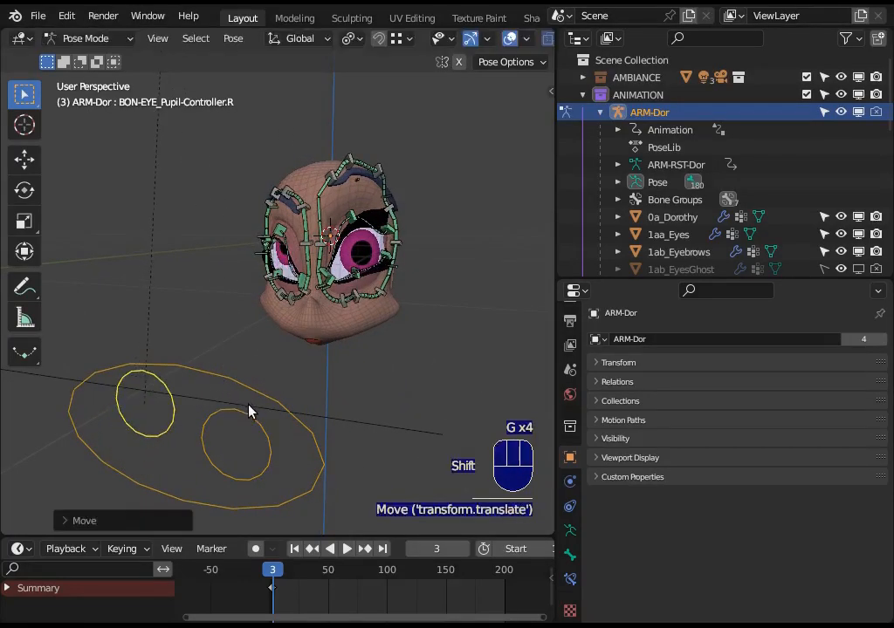
Move the left eye's pupil controller around to redirect that pupil independently.
left_click(250, 409)
key("g")
left_click(232, 378)
key("g")
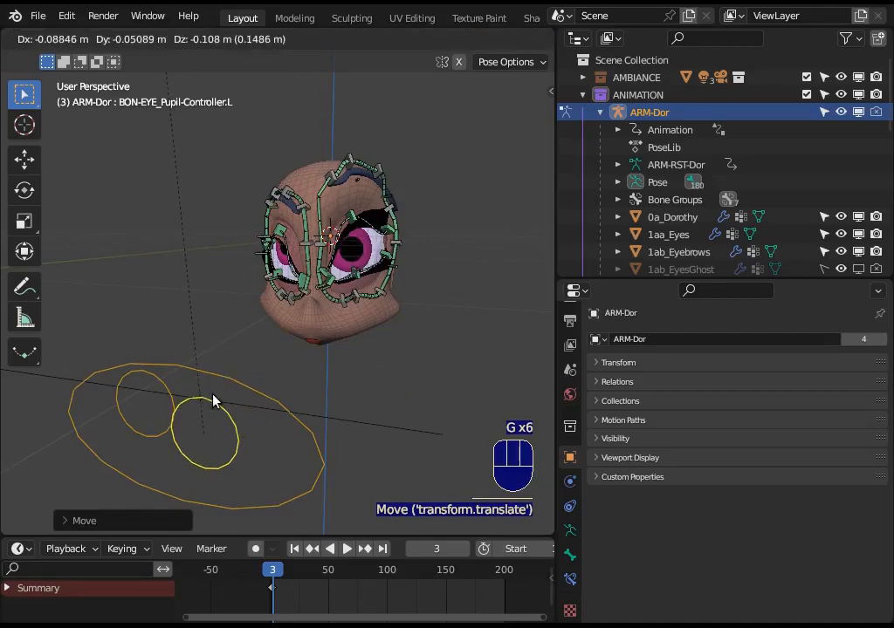
middle_click_drag(187, 419, 213, 420)
middle_click_drag(279, 409, 254, 440)
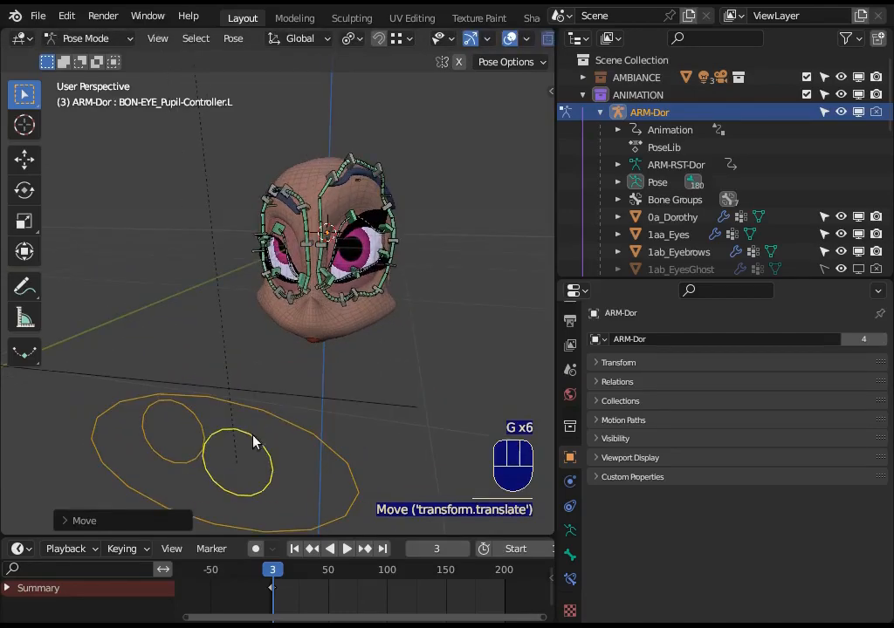
key("g")
left_click(264, 432)
Select the oval pupils-track control again and move it so both pupils change direction.
left_click(284, 428)
key("g")
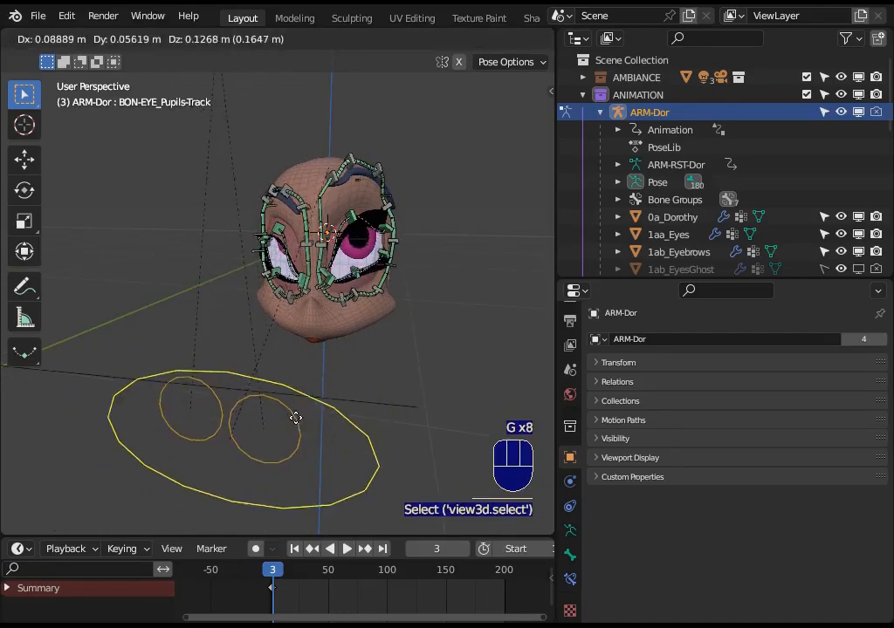
left_click(273, 402)
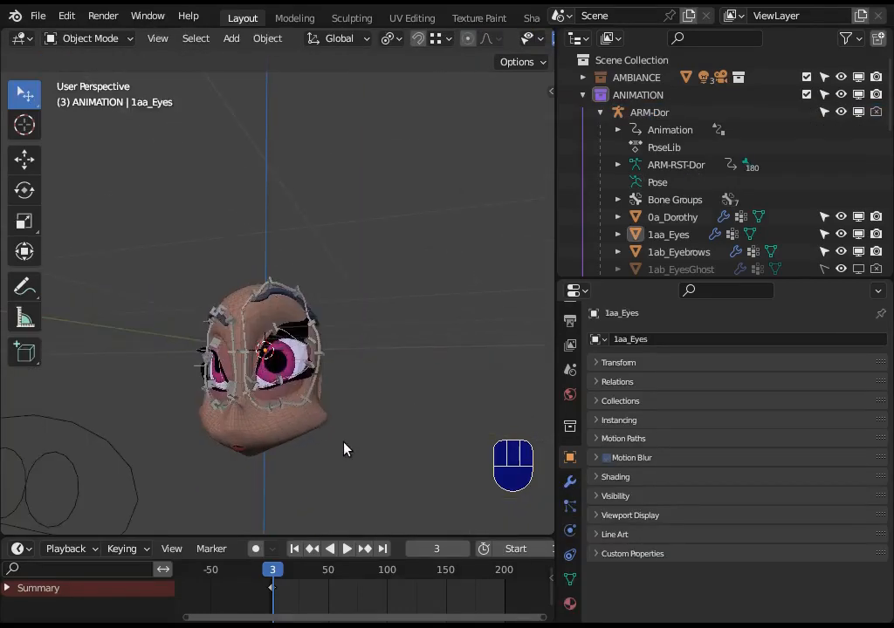
Isolate the 1aa_Eyes mesh by hiding all other objects, and enter Edit Mode on it.
scroll(343, 442, "up", 2)
middle_click_drag(343, 443, 375, 399)
left_click(289, 392)
scroll(322, 431, "up", 2)
key("shift+h")
key("alt+a")
left_click(290, 359)
middle_click_drag(291, 357, 260, 393)
key("Tab")
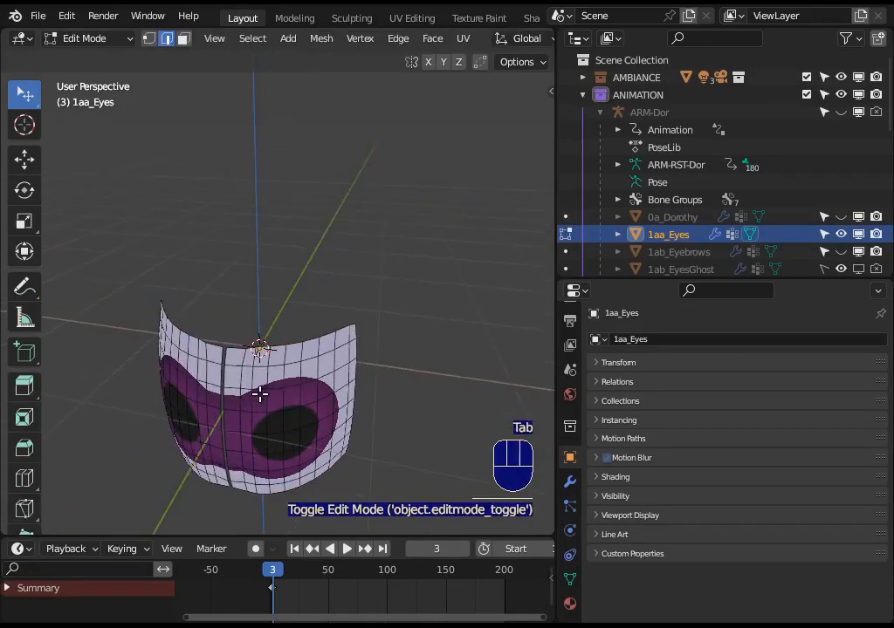
Select the linked geometry of each eye surface in turn to inspect the two separate halves, then deselect everything.
key("l")
middle_click_drag(259, 350, 245, 355)
key("l")
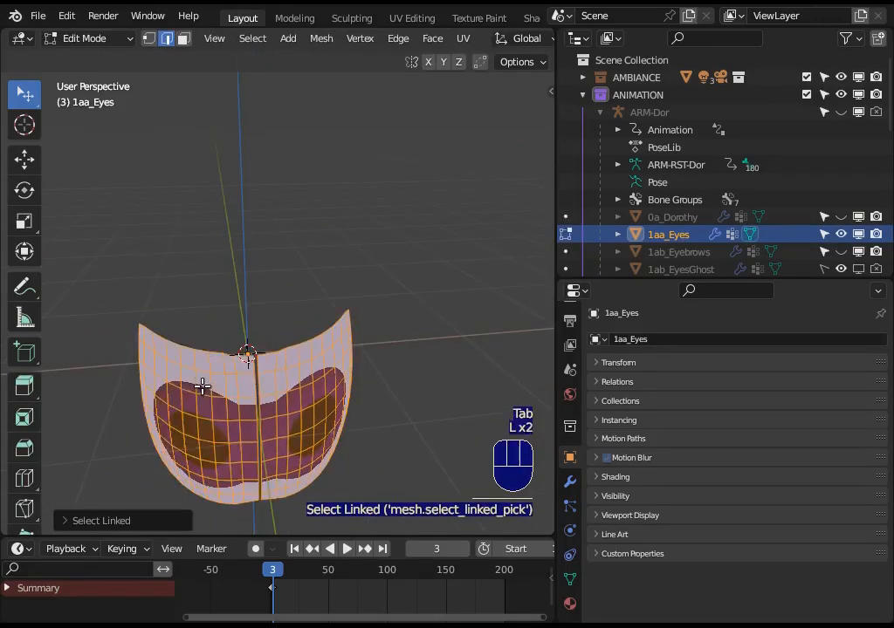
middle_click_drag(202, 385, 288, 395)
key("alt+a")
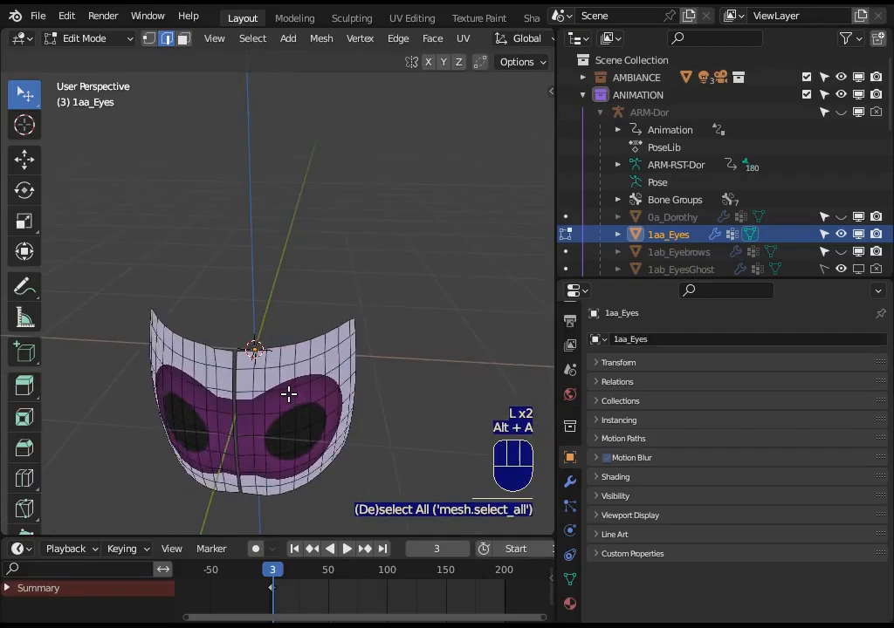
key("l")
key("l")
key("alt+a")
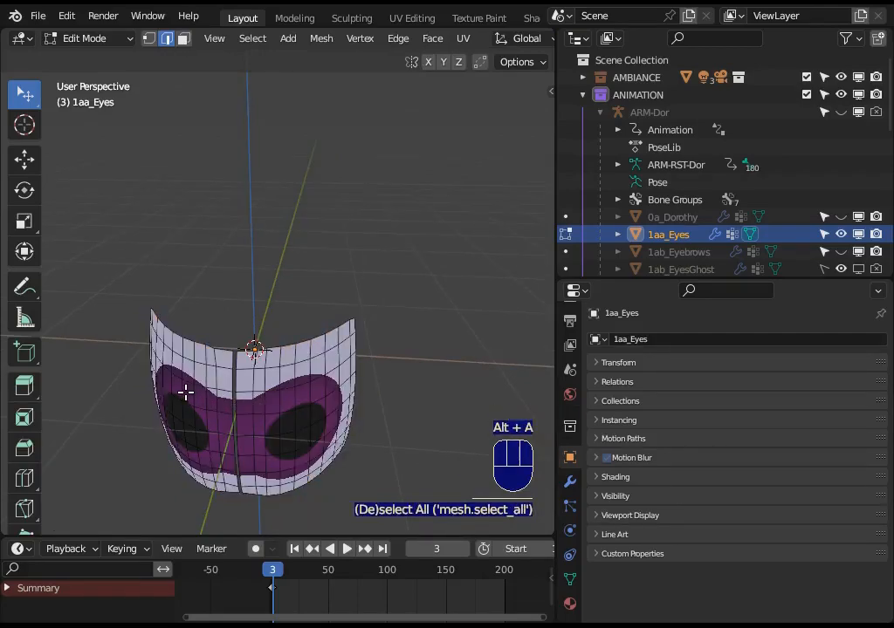
middle_click_drag(263, 415, 243, 416)
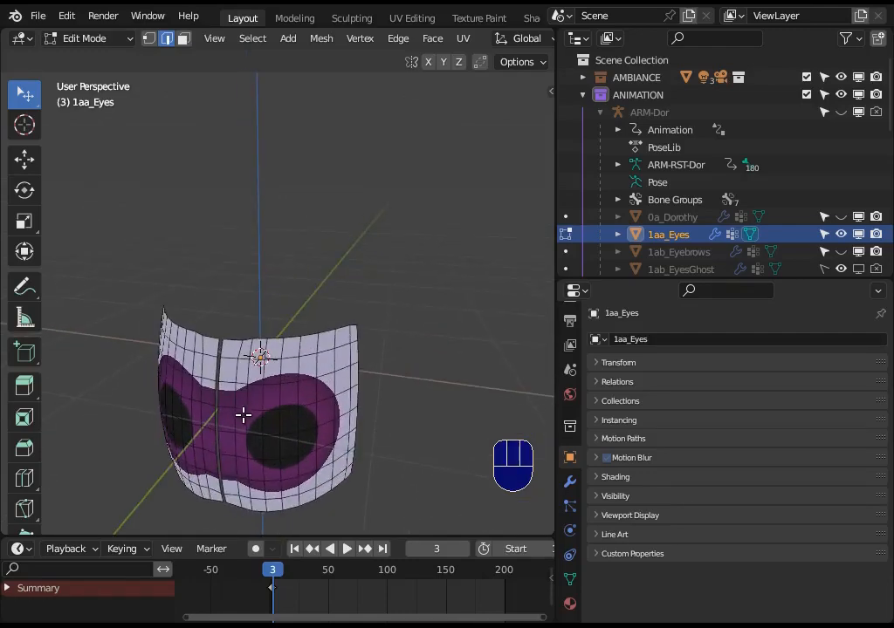
Return the eyes mesh to Object Mode and show all hidden objects.
key("ctrl+Tab")
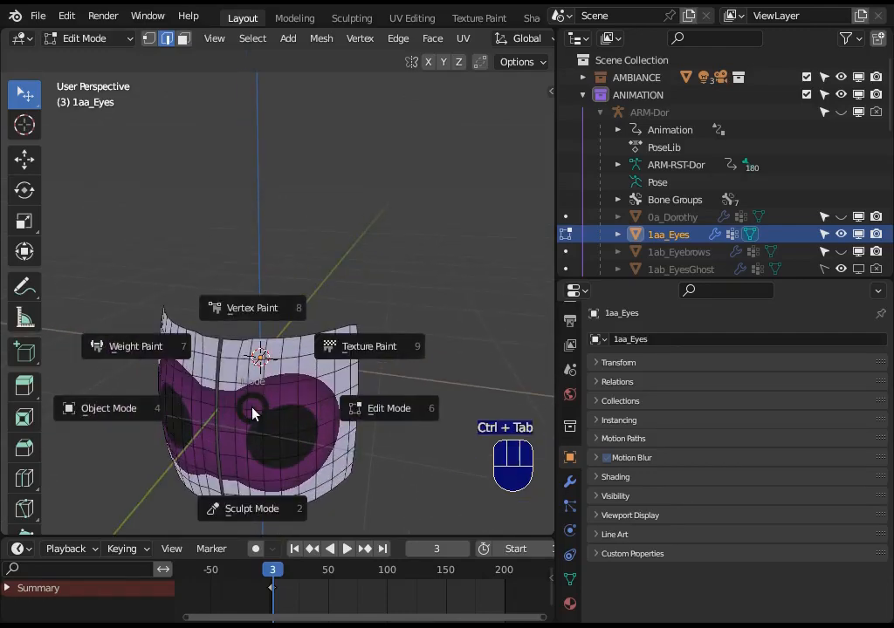
left_click(229, 404)
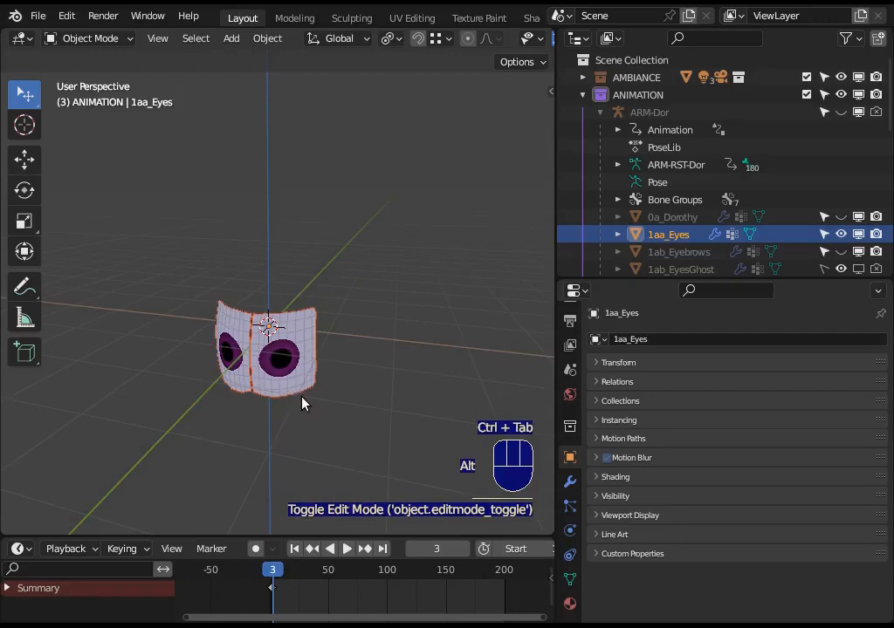
key("alt+h")
scroll(280, 401, "down", 1)
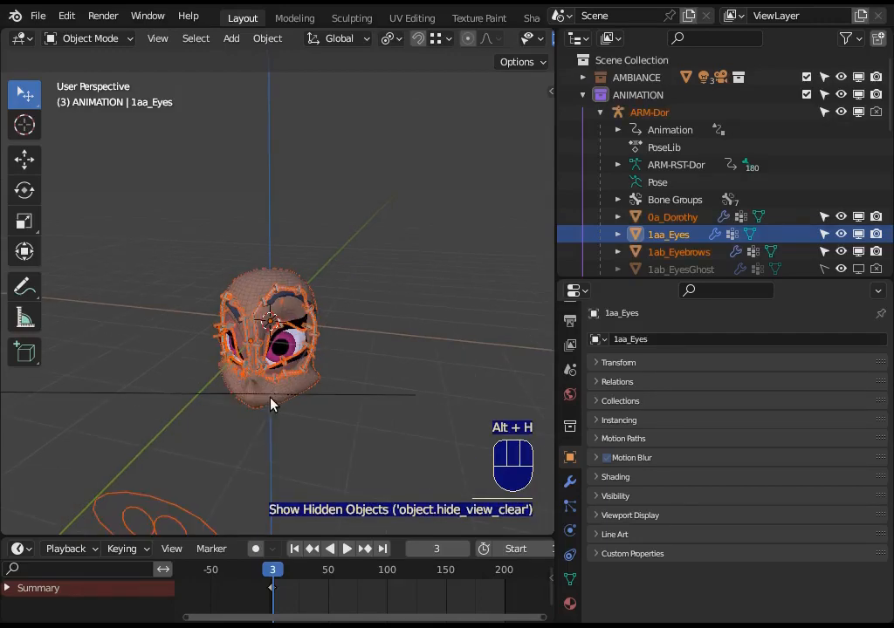
Put the ARM-Dor armature in Pose Mode and move the left eye's pupil controller outward.
left_click(172, 518, "shift")
key("ctrl+Tab")
middle_click_drag(184, 454, 205, 404)
left_click(214, 399)
key("g")
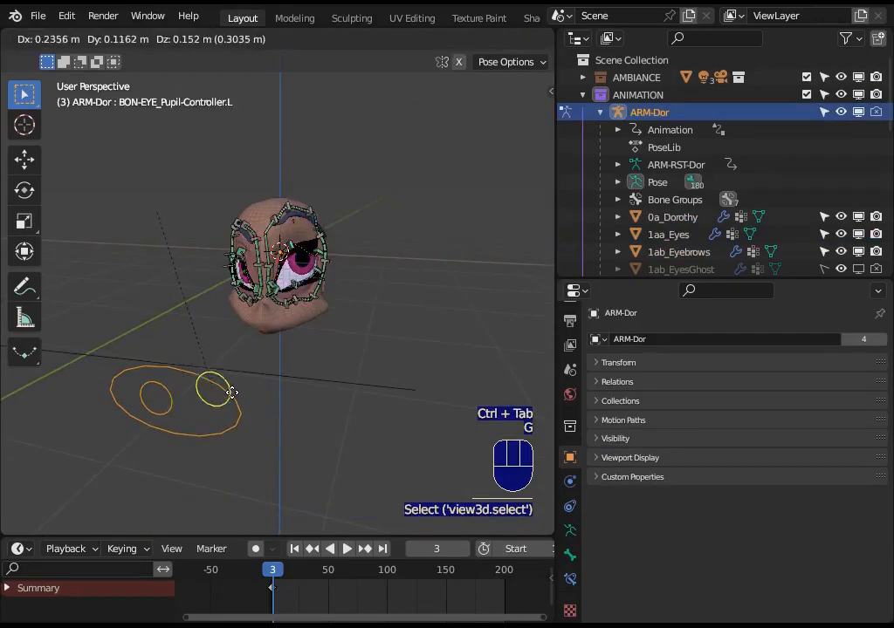
left_click(225, 401)
Shift the right eye's pupil controller outward and bring the left eye's pupil controller back inward.
left_click(163, 402)
key("g")
left_click(157, 393)
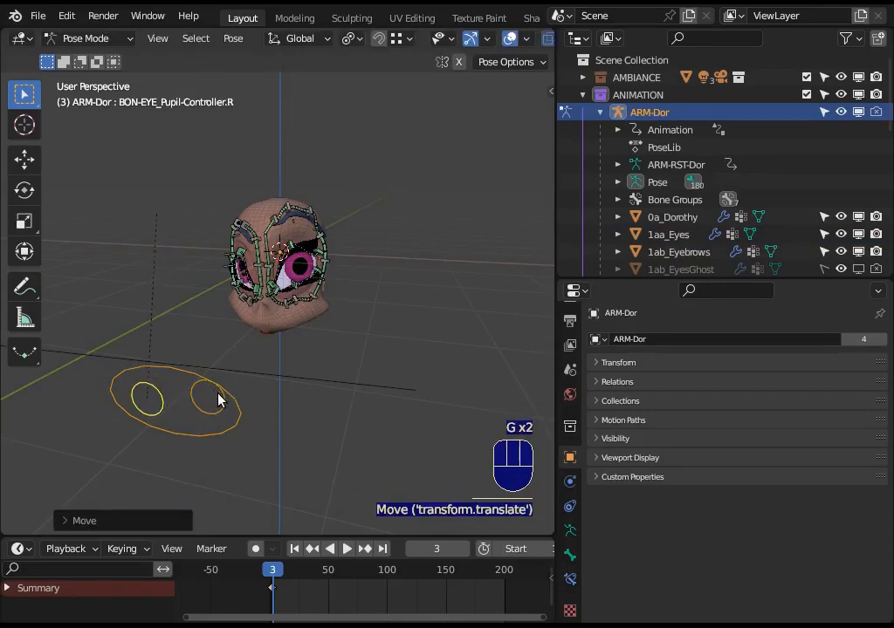
left_click(219, 401)
key("g")
left_click(196, 426)
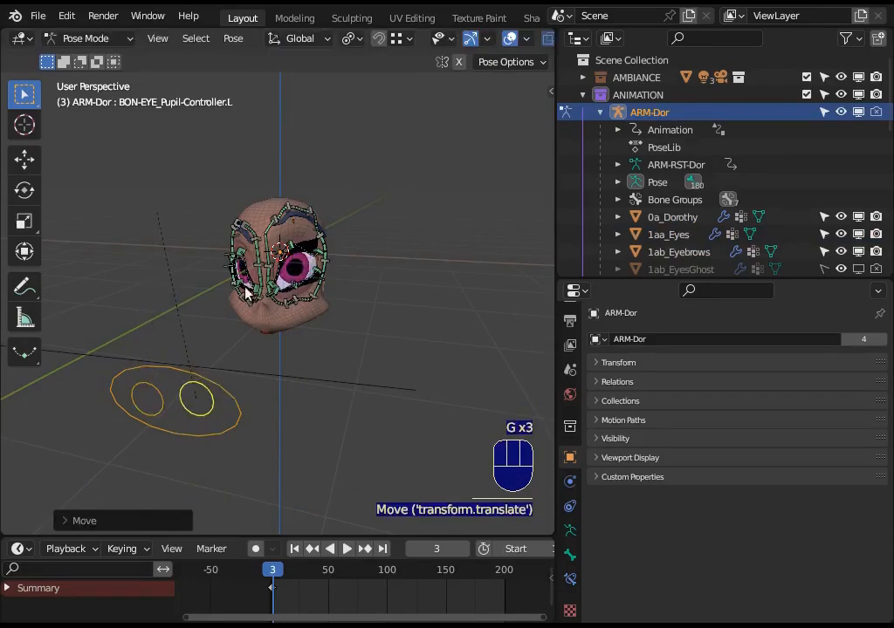
Select the 1aa_Eyes mesh and examine the settings of its UVWarp.R and UVWarp.L modifiers.
middle_click_drag(241, 273, 249, 334, "shift")
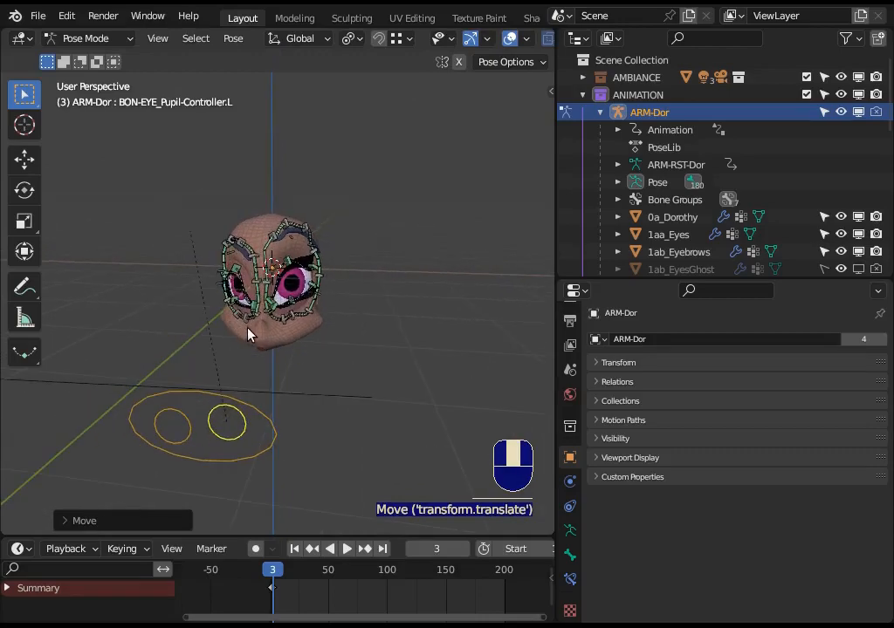
middle_click_drag(386, 396, 342, 410)
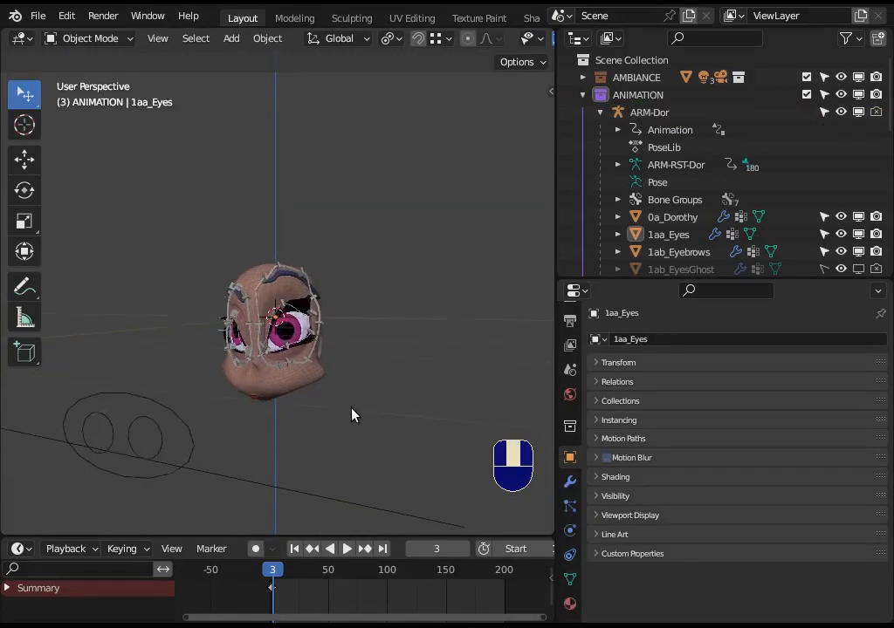
scroll(332, 402, "up", 1)
left_click(283, 345)
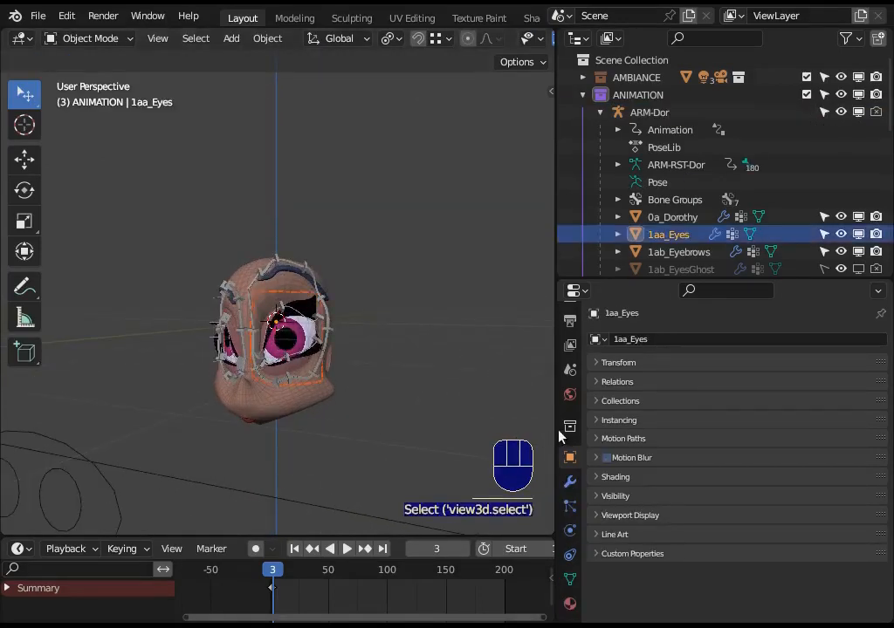
left_click(570, 482)
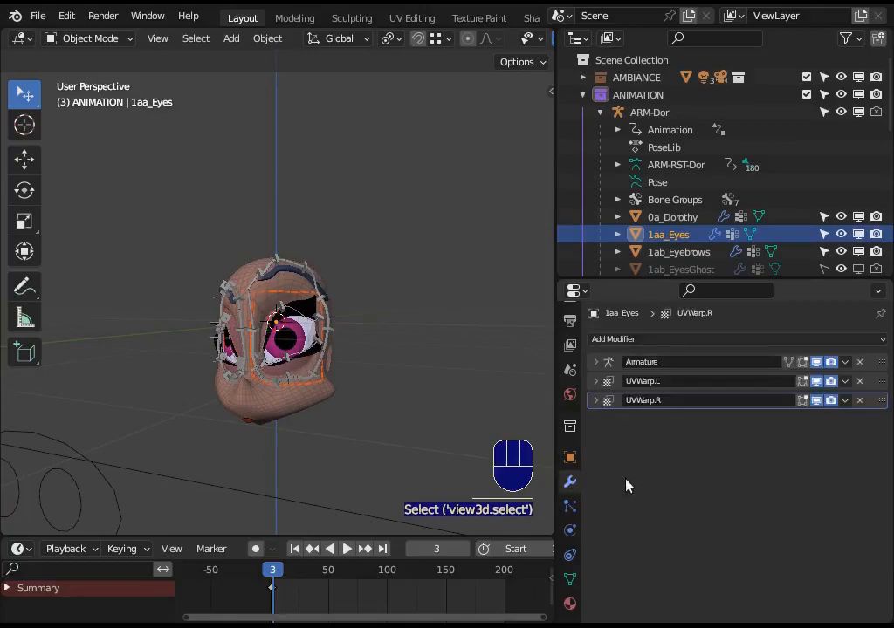
left_click(596, 400)
left_click(596, 401)
left_click(595, 382)
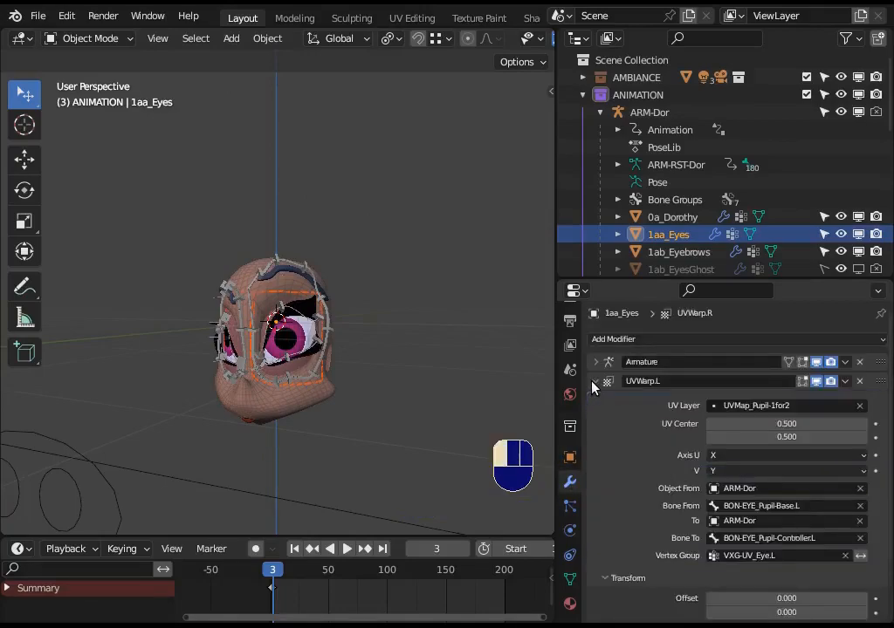
left_click(595, 382)
Inspect the left eye up close and review the UVWarp.R modifier's bones, vertex group and transform settings.
scroll(378, 409, "up", 1)
scroll(385, 439, "up", 1)
scroll(385, 439, "up", 1)
middle_click_drag(385, 439, 428, 429)
middle_click_drag(320, 373, 281, 397)
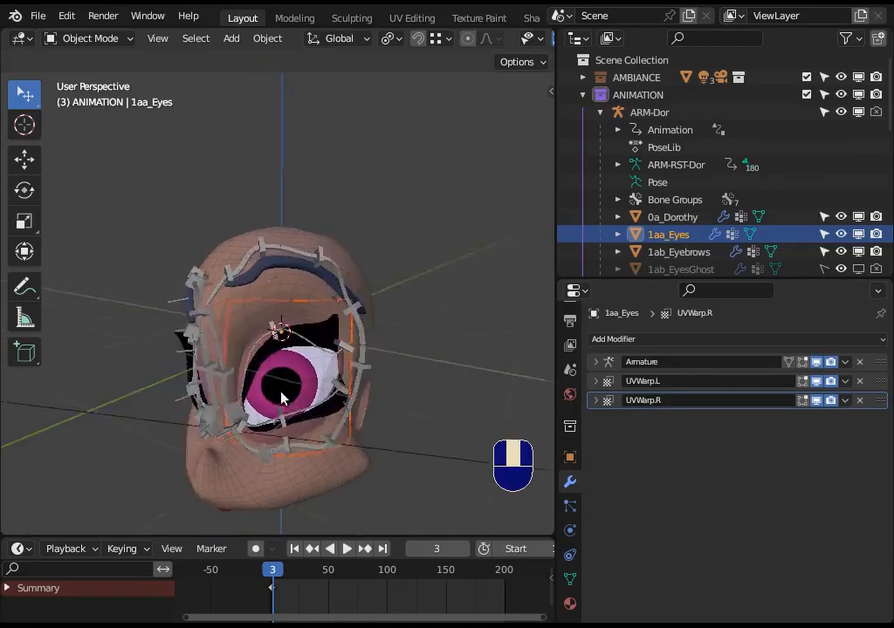
scroll(281, 398, "down", 3)
left_click(596, 400)
scroll(679, 547, "down", 2)
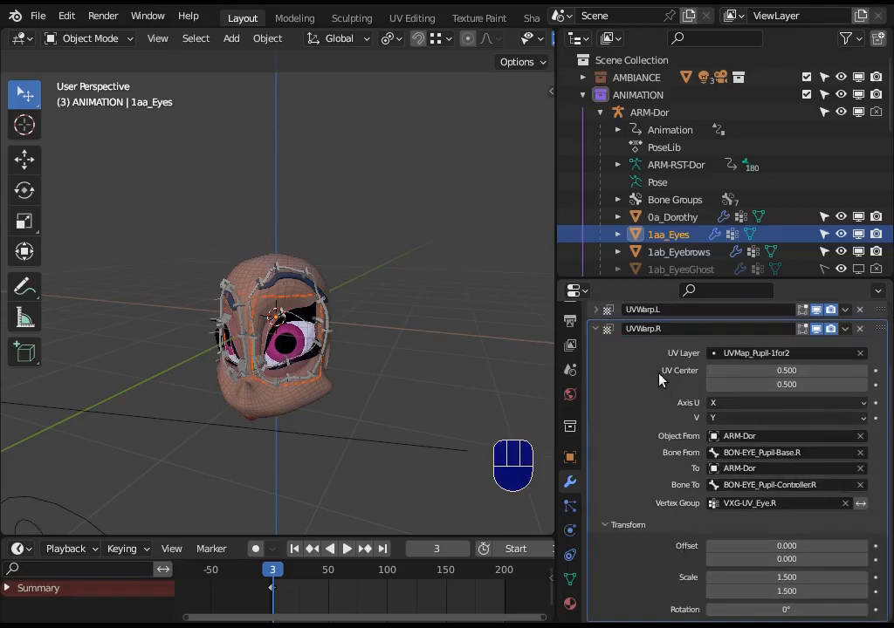
left_click(595, 329)
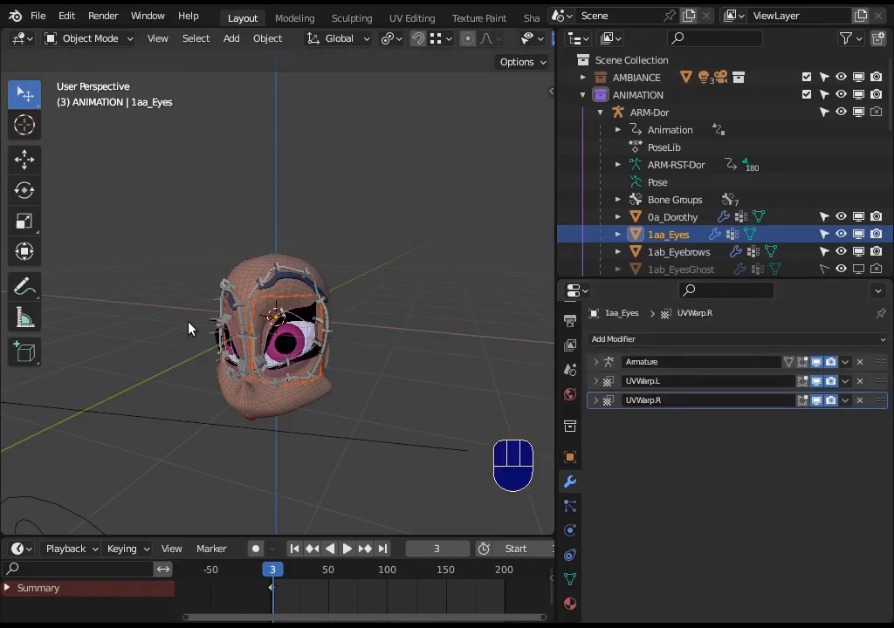
Try isolating the 1aa_Eyes mesh from the other objects and undo it.
mouse_move(371, 343)
middle_mouse_down()
mouse_move(430, 343)
mouse_move(359, 342)
middle_mouse_up()
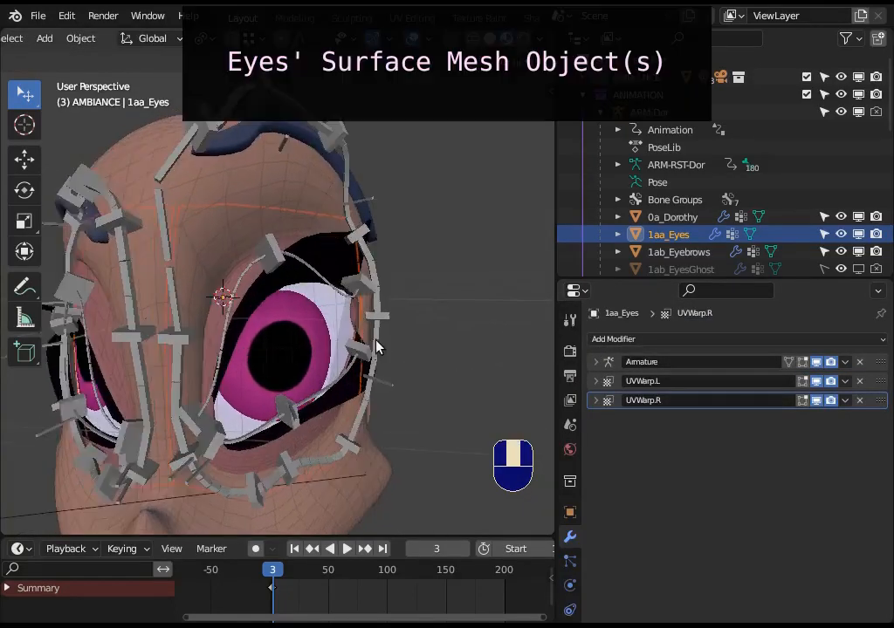
middle_click_drag(247, 341, 247, 365)
left_click(304, 320)
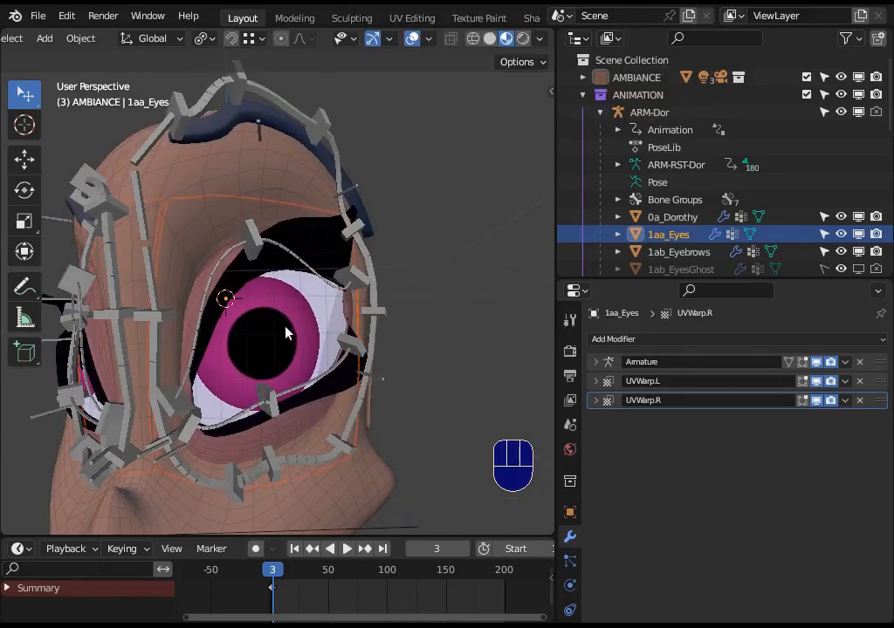
key("shift+h")
key("ctrl+z")
middle_click_drag(313, 356, 282, 193)
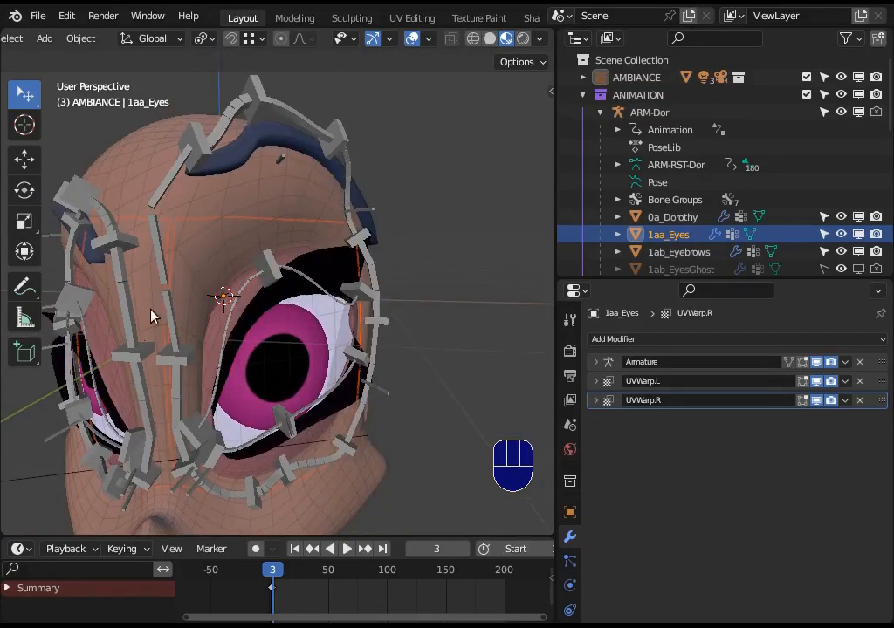
Inspect the eye meshes and bones from several angles, switching the viewport to solid shading.
middle_click_drag(361, 299, 206, 367)
middle_click_drag(243, 333, 328, 351)
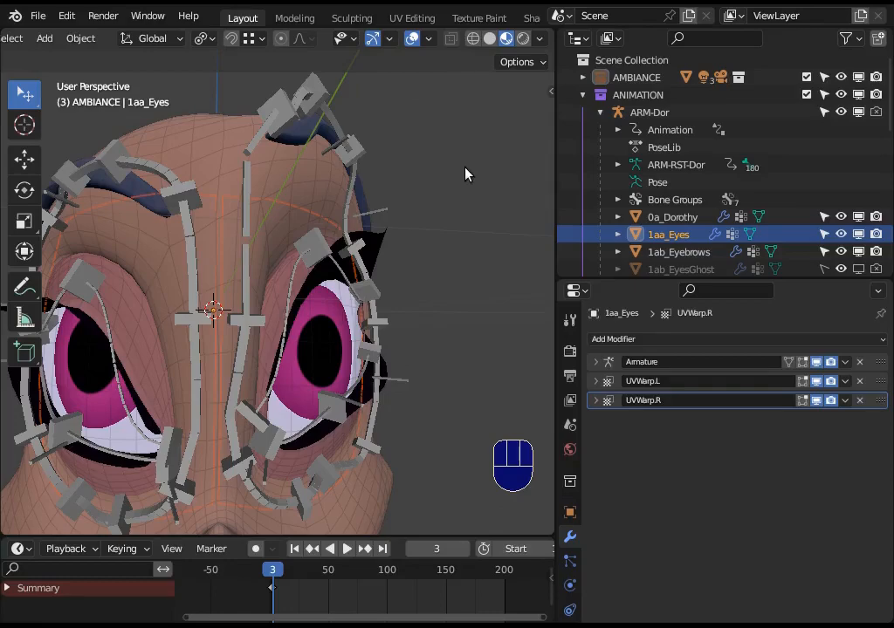
mouse_move(449, 239)
middle_mouse_down()
mouse_move(399, 233)
mouse_move(436, 244)
middle_mouse_up()
middle_click_drag(525, 319, 353, 314)
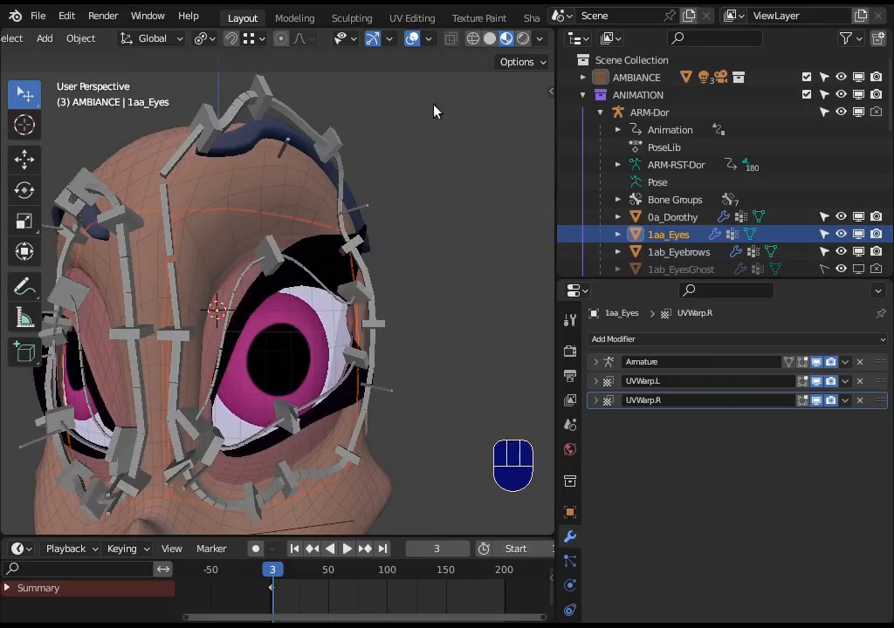
left_click(489, 38)
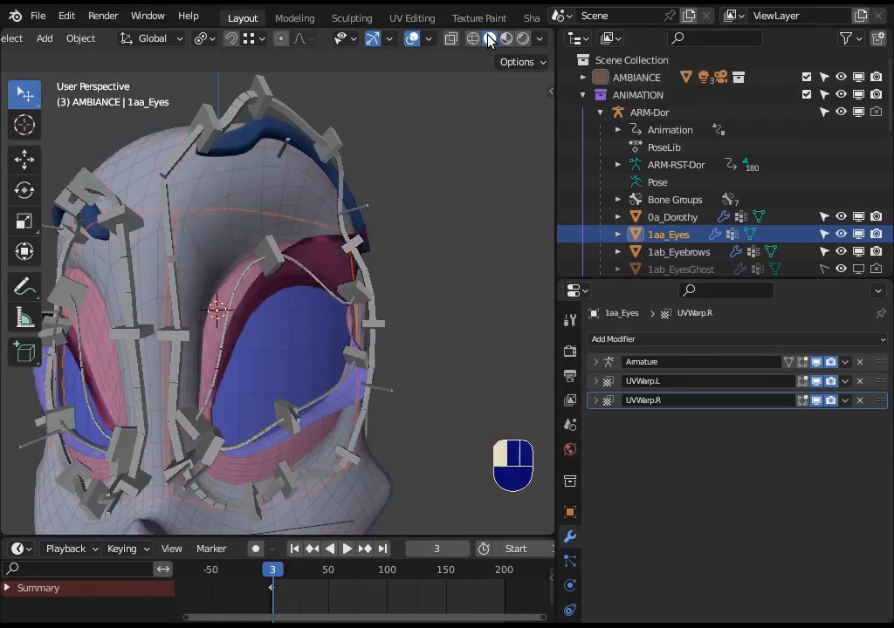
mouse_move(209, 288)
middle_mouse_down()
mouse_move(288, 337)
mouse_move(242, 351)
mouse_move(237, 343)
middle_mouse_up()
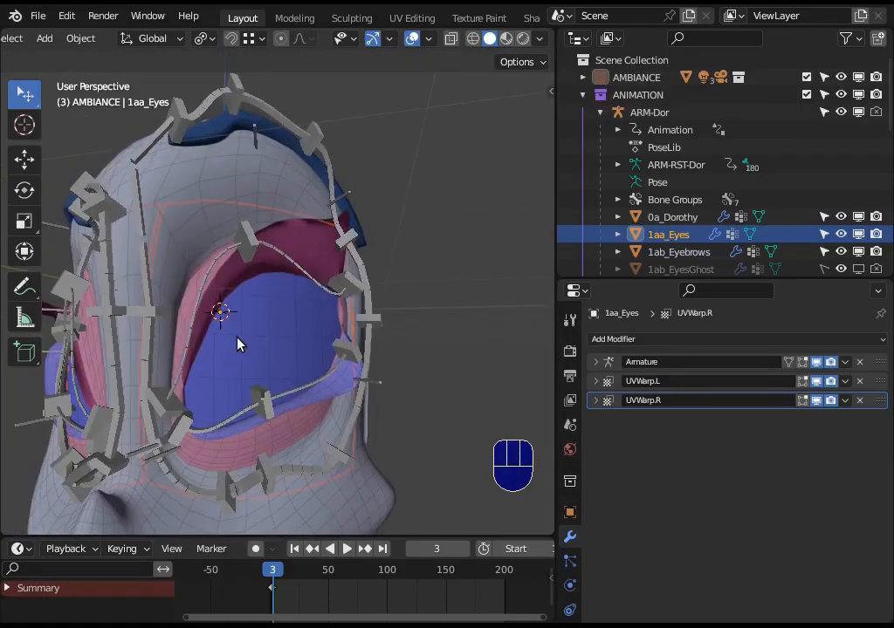
mouse_move(254, 385)
middle_mouse_down()
mouse_move(290, 378)
mouse_move(239, 377)
mouse_move(237, 355)
mouse_move(253, 389)
middle_mouse_up()
scroll(253, 389, "up", 3)
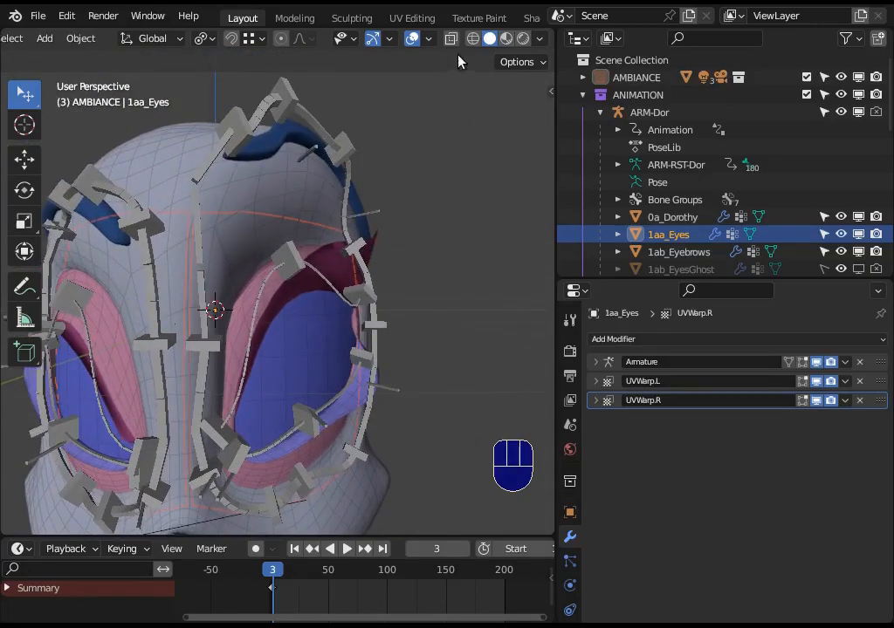
middle_click_drag(288, 292, 308, 296)
middle_click_drag(463, 179, 335, 365)
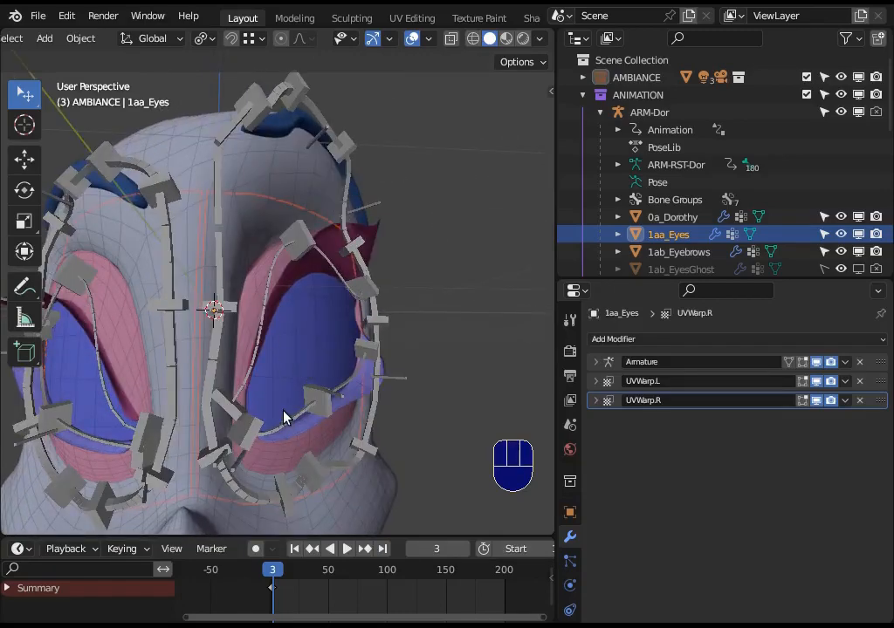
middle_click_drag(284, 418, 259, 407)
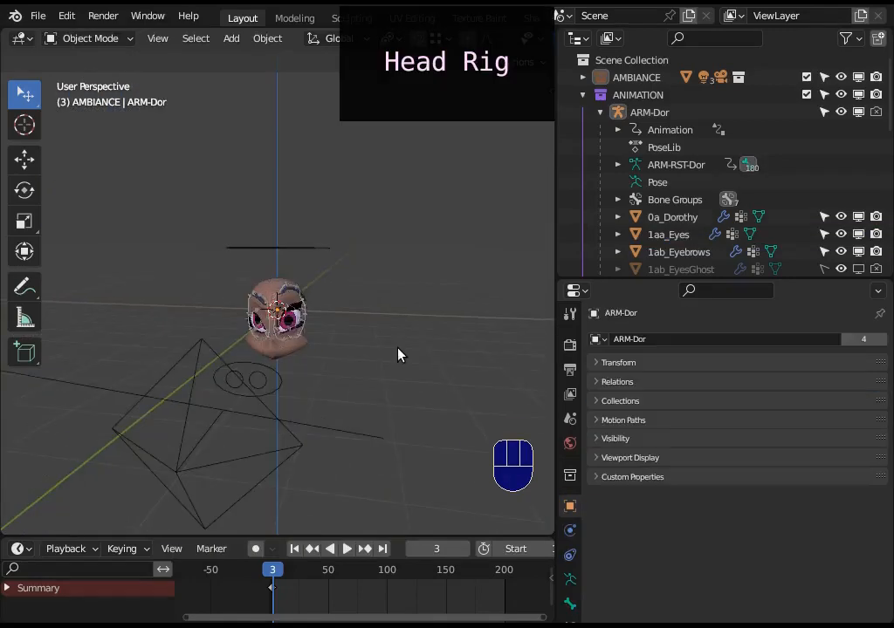
Open the ARM-Dor armature in Edit Mode and select the central BON-LIMB_Head bone to examine its parent links.
scroll(398, 353, "up", 8)
left_click(293, 285)
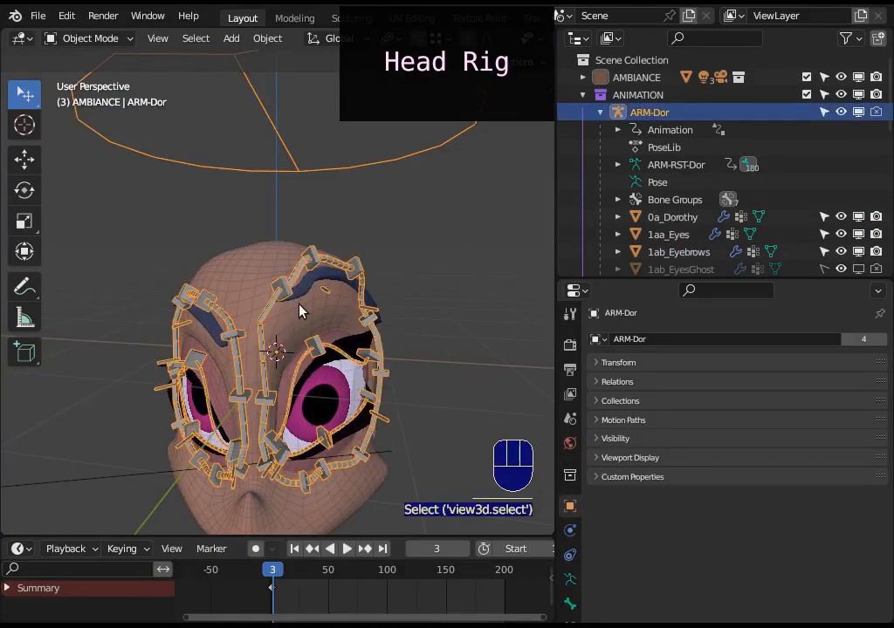
key("Tab")
left_click(290, 376)
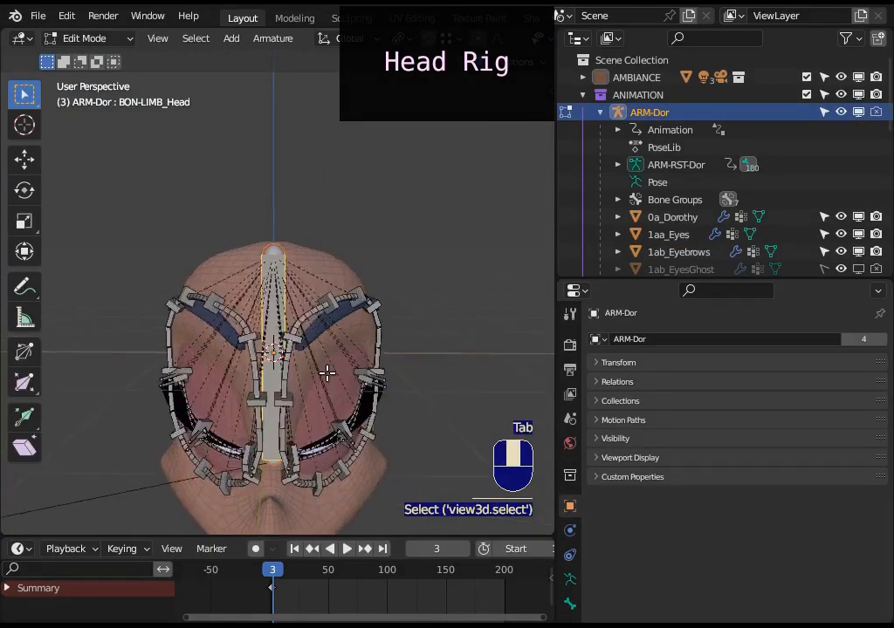
key("alt+a")
left_click(286, 370)
middle_click_drag(287, 370, 307, 341)
Circle-select the bone chains around the character's left eye and eyebrow, and clear the selection.
key("alt+a")
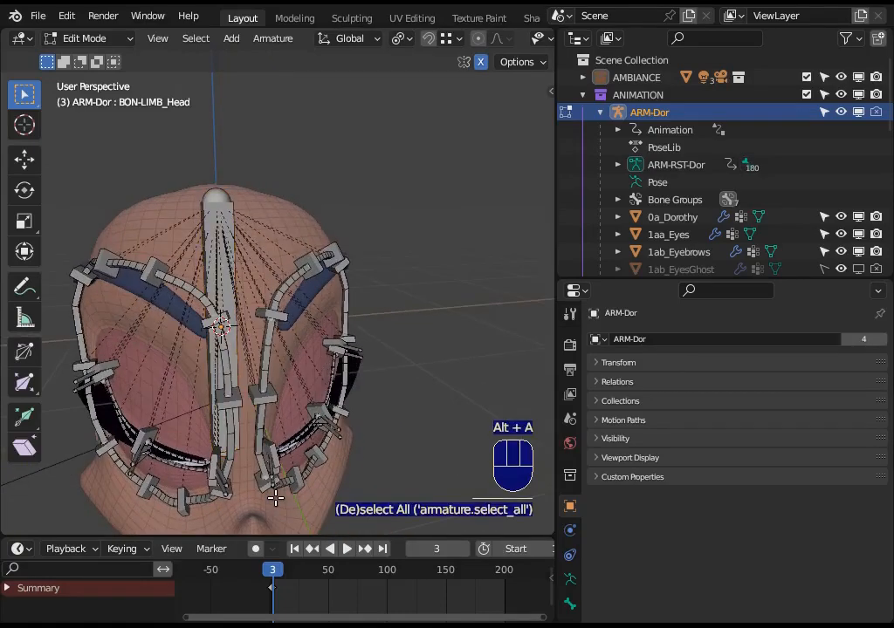
key("c")
mouse_move(273, 479)
left_mouse_down()
mouse_move(326, 256)
mouse_move(341, 371)
mouse_move(313, 452)
left_mouse_up()
right_click(312, 451)
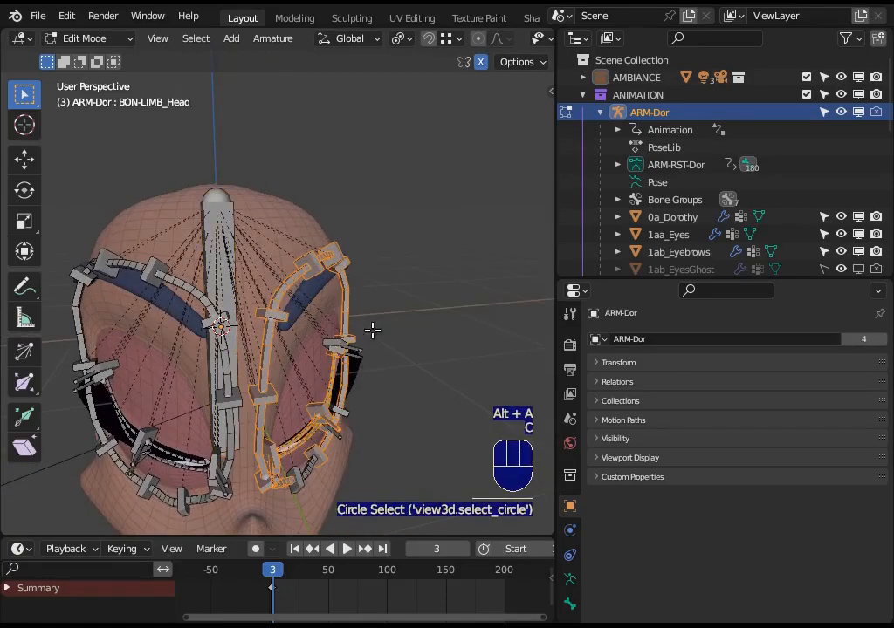
mouse_move(373, 331)
middle_mouse_down()
mouse_move(316, 334)
mouse_move(345, 317)
mouse_move(313, 302)
mouse_move(270, 359)
mouse_move(309, 348)
middle_mouse_up()
key("alt+a")
Circle-select the outer contour bones of the left eye, and pick the central head bone they are parented to.
scroll(323, 330, "up", 3)
middle_click_drag(377, 360, 272, 443)
scroll(272, 443, "down", 3)
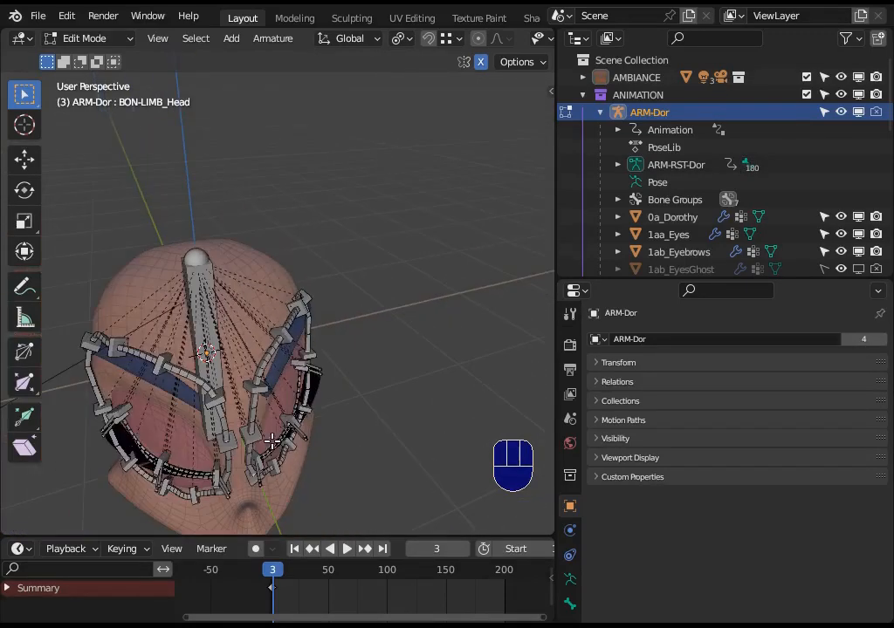
left_click_drag(303, 283, 316, 360)
right_click(311, 447)
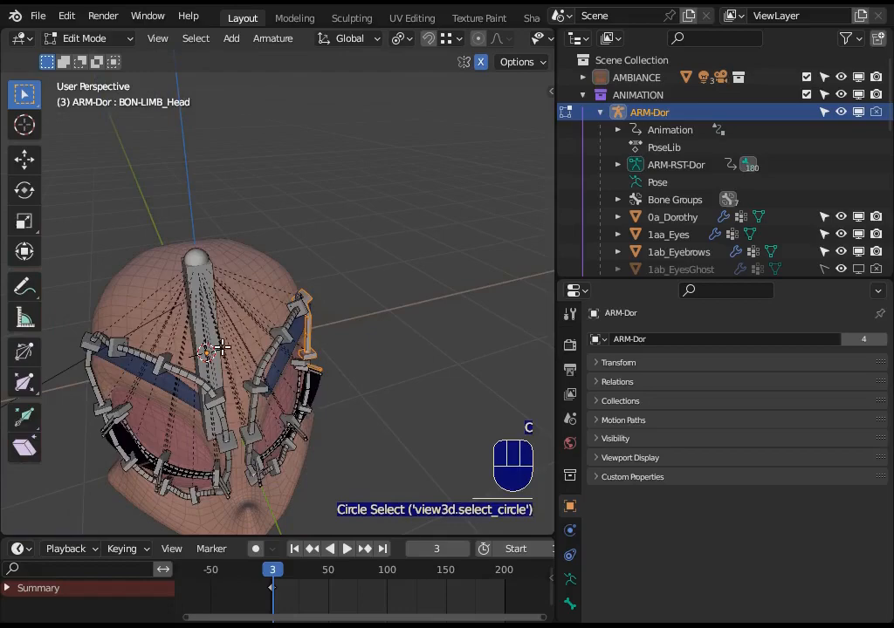
left_click(197, 300)
middle_click_drag(343, 362, 236, 361)
Put the ARM-Dor armature in Pose Mode and show the bone constraints of DEF_Eyelash_Down.[2/3].L.
key("ctrl+Tab")
left_click(95, 359)
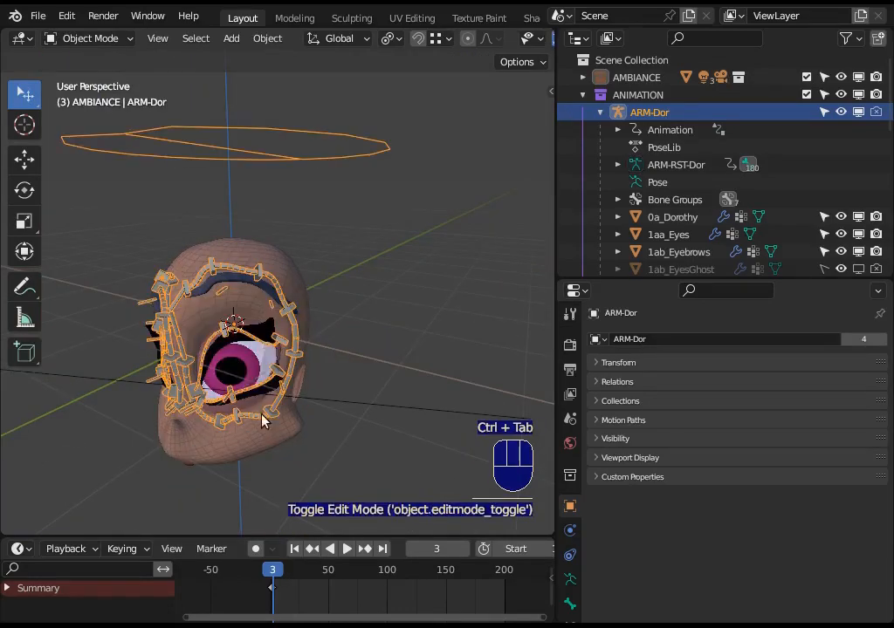
middle_click_drag(261, 421, 285, 399)
scroll(285, 399, "up", 3)
key("alt+a")
left_click(271, 383)
key("ctrl+Tab")
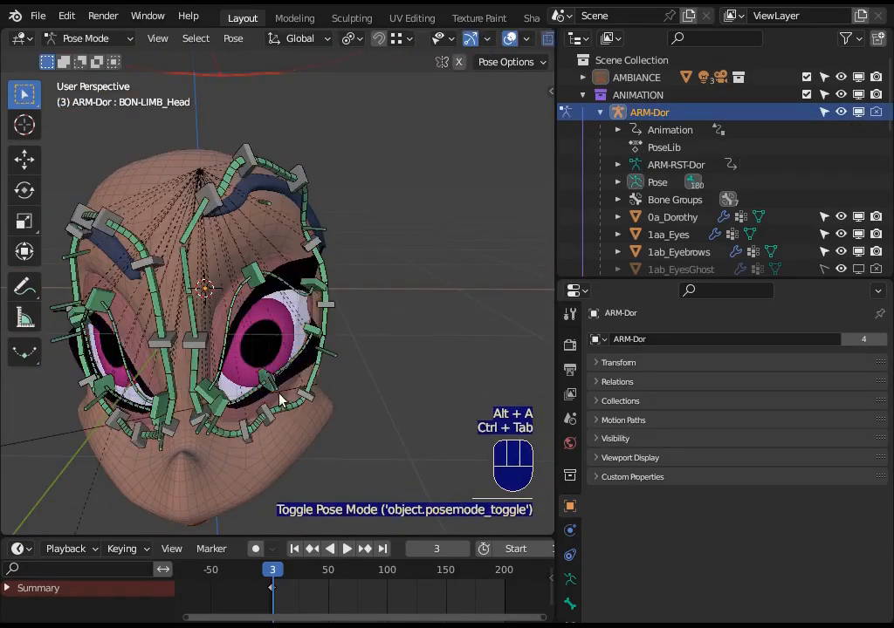
left_click(302, 400)
left_click(568, 577)
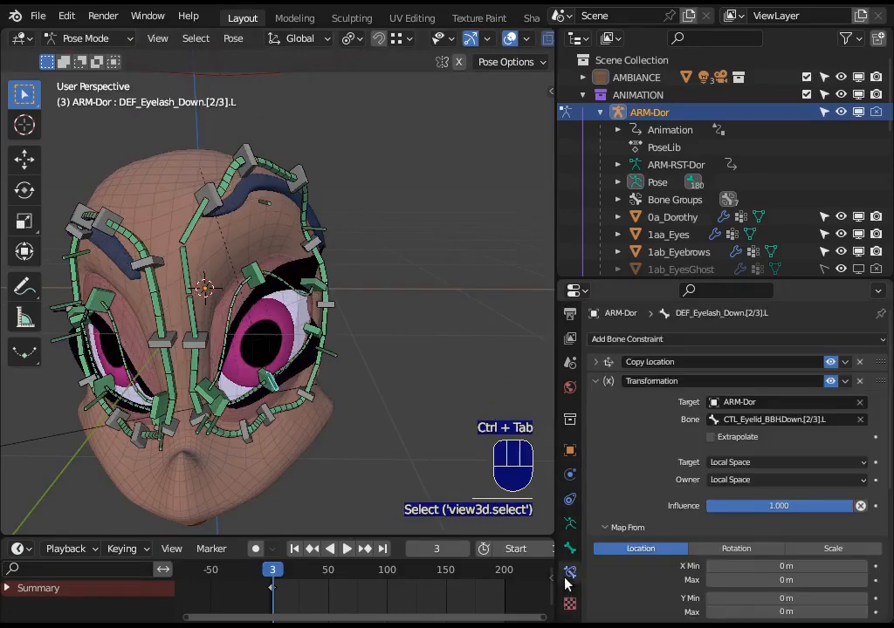
Review the eyelash bone's Transformation constraint mapping and expand its Copy Location constraint settings.
scroll(722, 470, "down", 2)
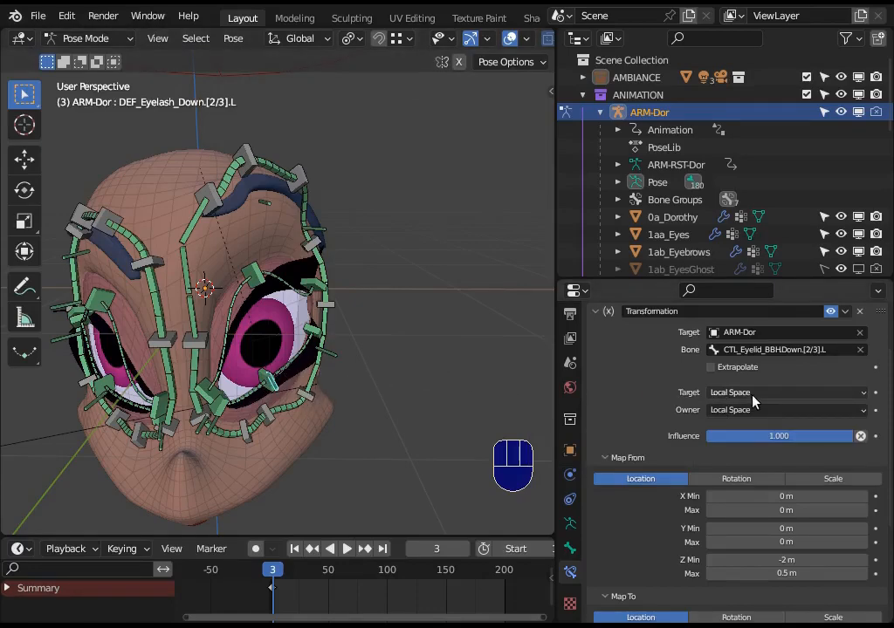
scroll(746, 423, "up", 2)
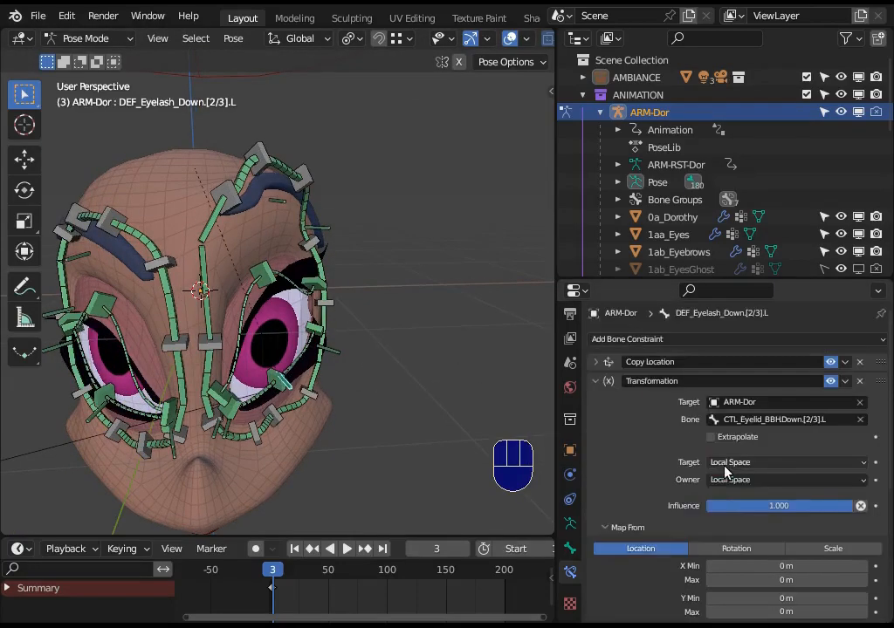
left_click(594, 361)
scroll(736, 462, "down", 3)
scroll(333, 405, "down", 6)
Select the BON-CTRL_Head-Track controller, move it toward the character's left, and inspect how the face follows.
key("ctrl+Tab")
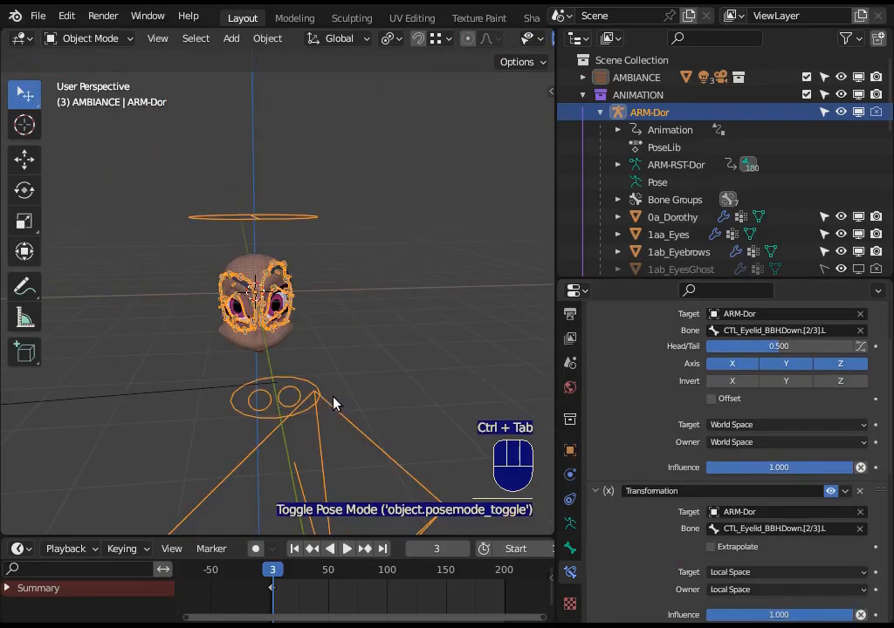
left_click(341, 416)
key("ctrl+Tab")
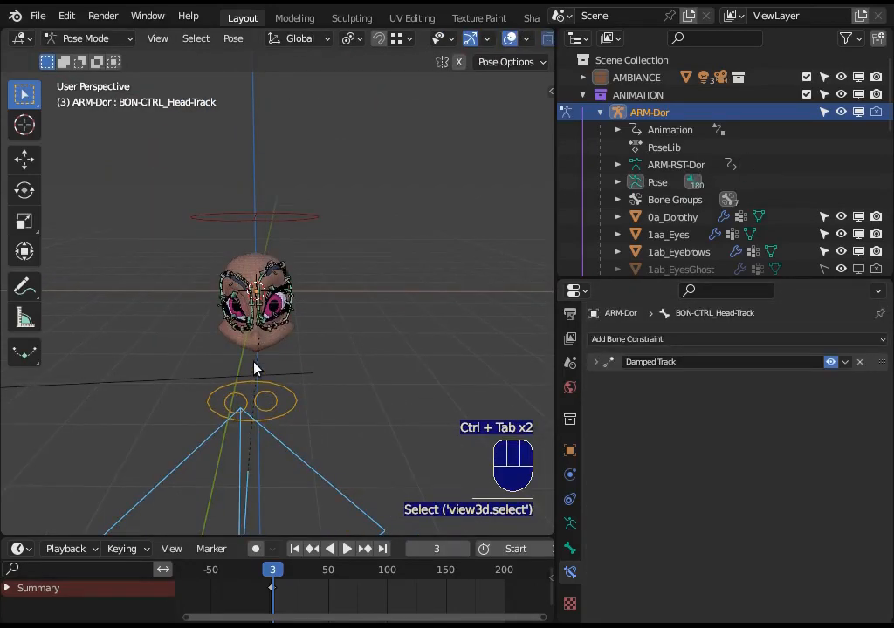
middle_click_drag(303, 365, 112, 423)
key("g")
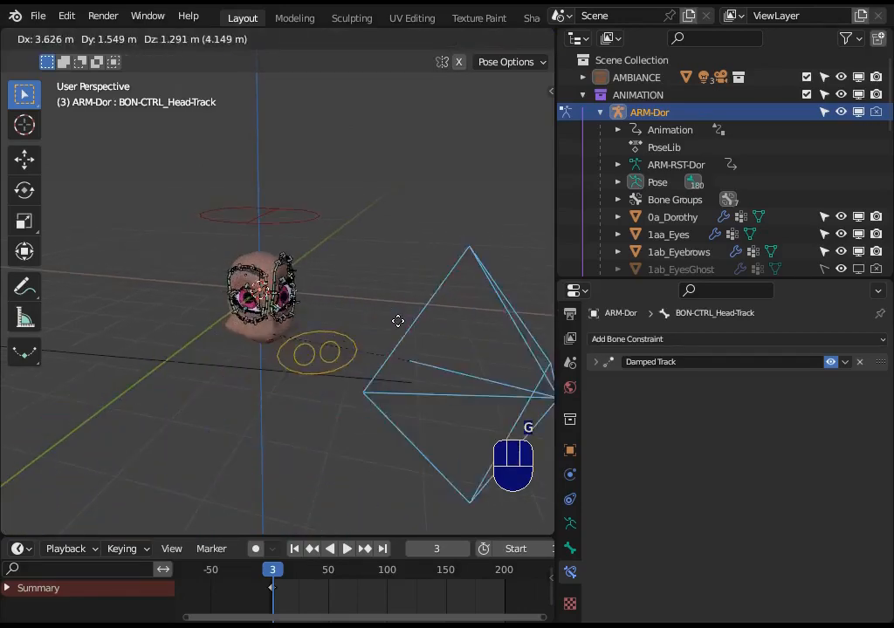
left_click(428, 311)
middle_click_drag(278, 347, 293, 372)
scroll(284, 342, "up", 6)
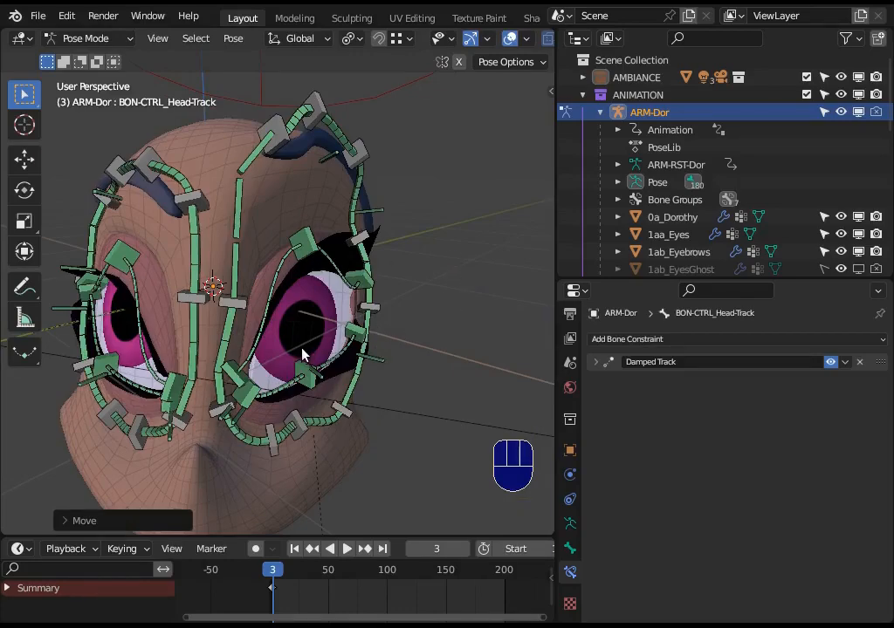
scroll(301, 345, "down", 5)
middle_click_drag(298, 328, 328, 333)
scroll(329, 333, "up", 5)
scroll(334, 361, "down", 8)
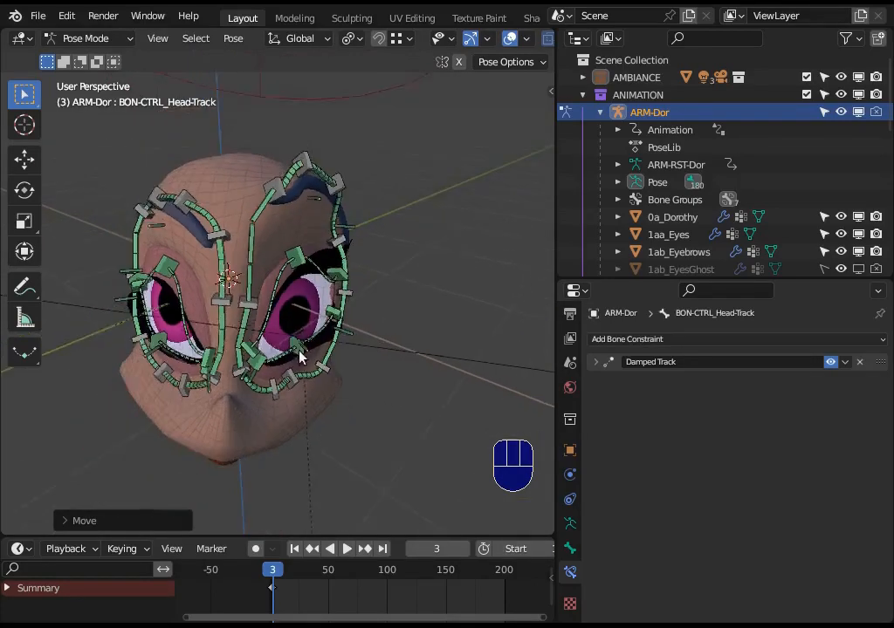
Move the BON-CTRL_Head-Track controller across to the character's right side and reposition it lower in front of the face.
key("g")
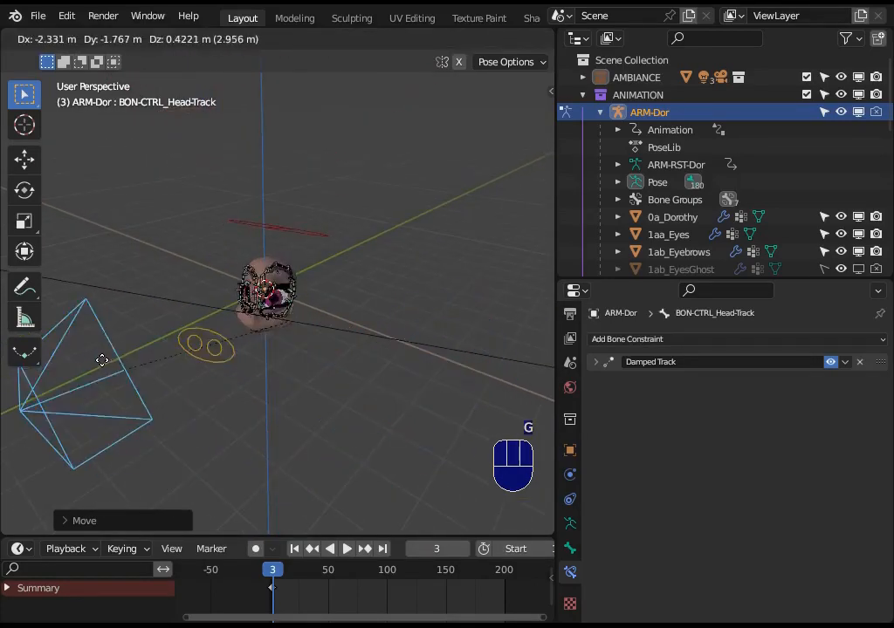
left_click(201, 427)
middle_click_drag(201, 427, 230, 421)
key("g")
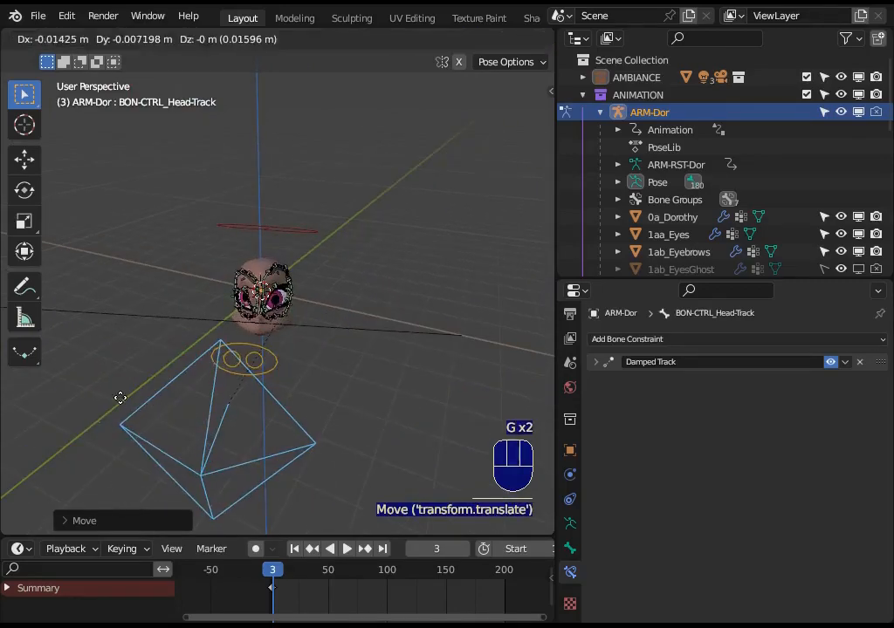
left_click(140, 436)
scroll(233, 350, "up", 5)
middle_click_drag(318, 297, 310, 336)
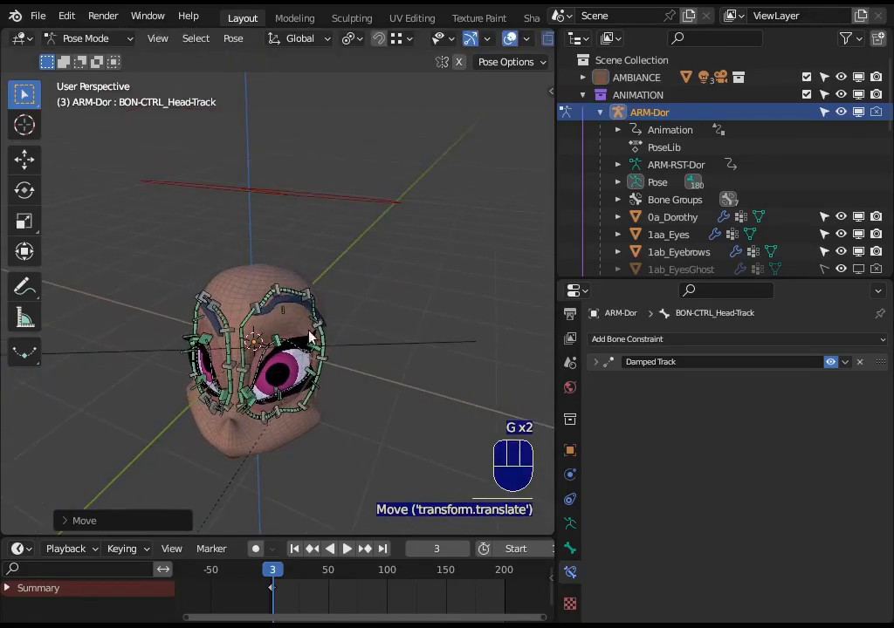
Disable the Damped Track and Copy Rotation constraints on BON-LIMB_Head and the Damped Track constraint on BON-CTRL_Head-Track.
left_click(304, 191)
left_click(830, 362)
left_click(831, 381)
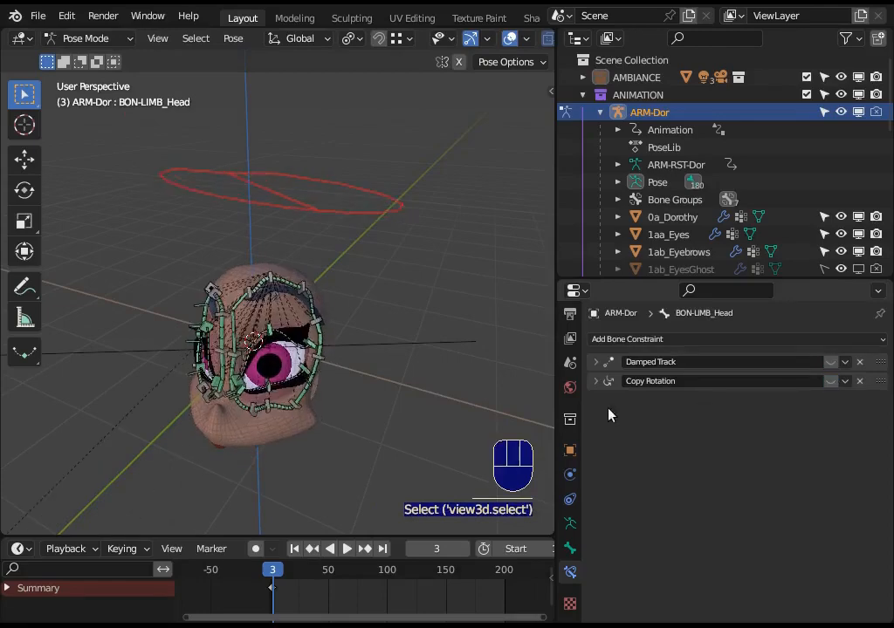
scroll(290, 376, "down", 5)
left_click(179, 386)
left_click(178, 390)
scroll(247, 343, "up", 5)
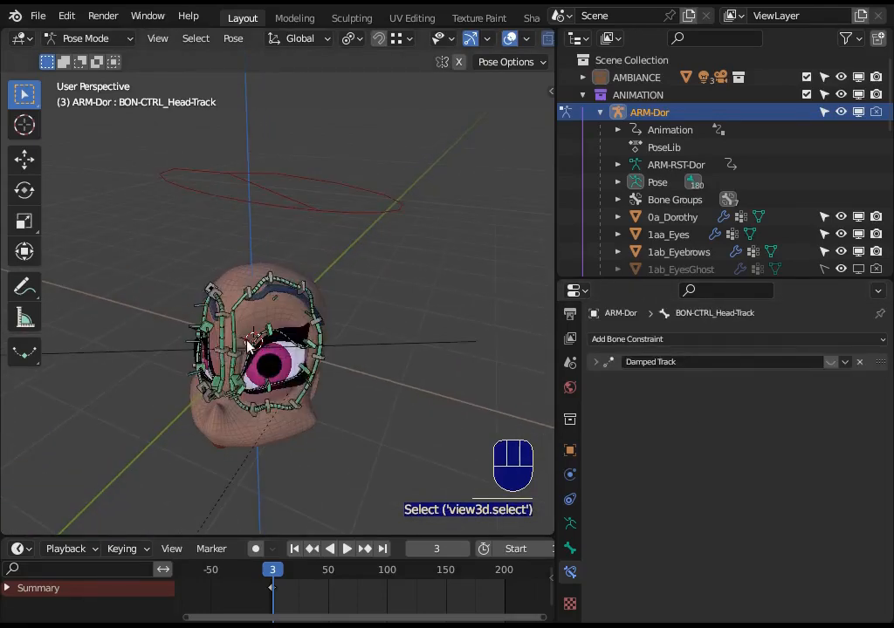
Select the BON-LIMB_Head bone and check its transform values and channel locks.
left_click(297, 205)
key("n")
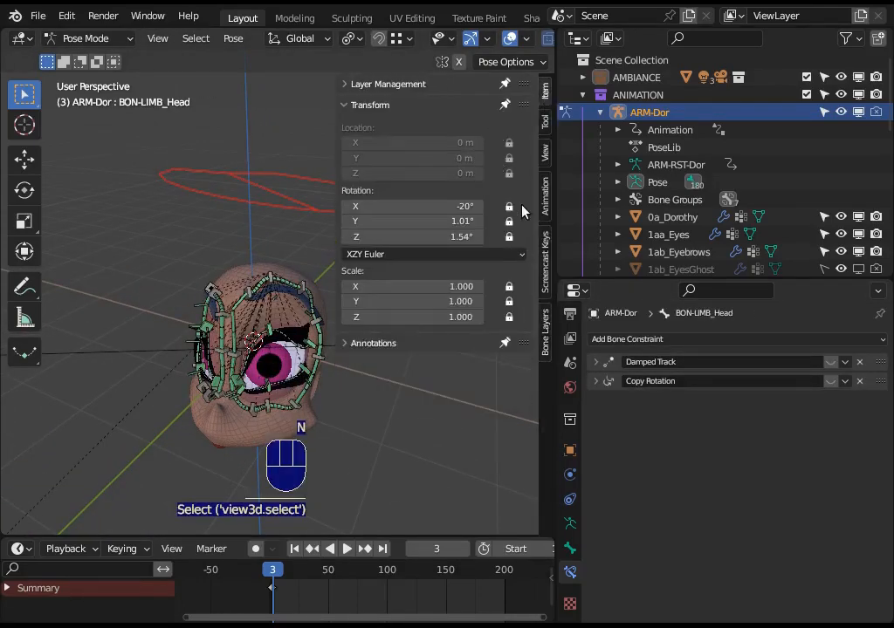
key("n")
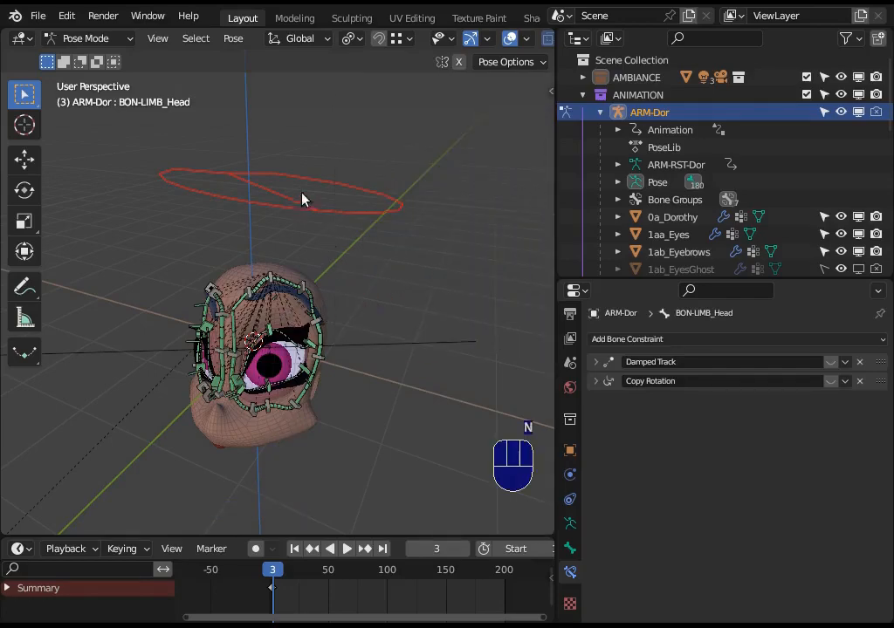
Rotate the BON-LIMB_Head bone freely and about the global Z axis to turn and tilt the head.
key("r")
left_click(370, 194)
key("r")
key("z")
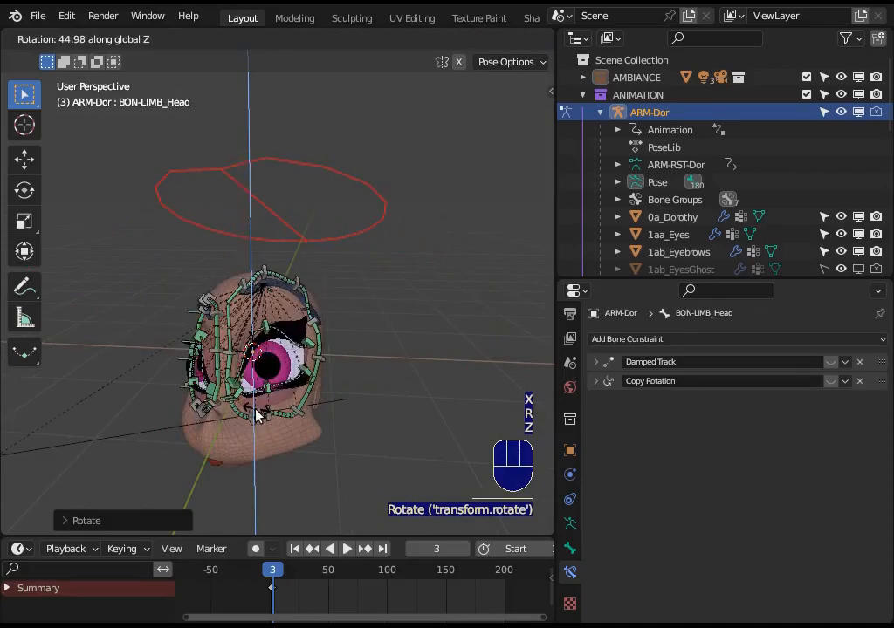
left_click(284, 380)
key("r")
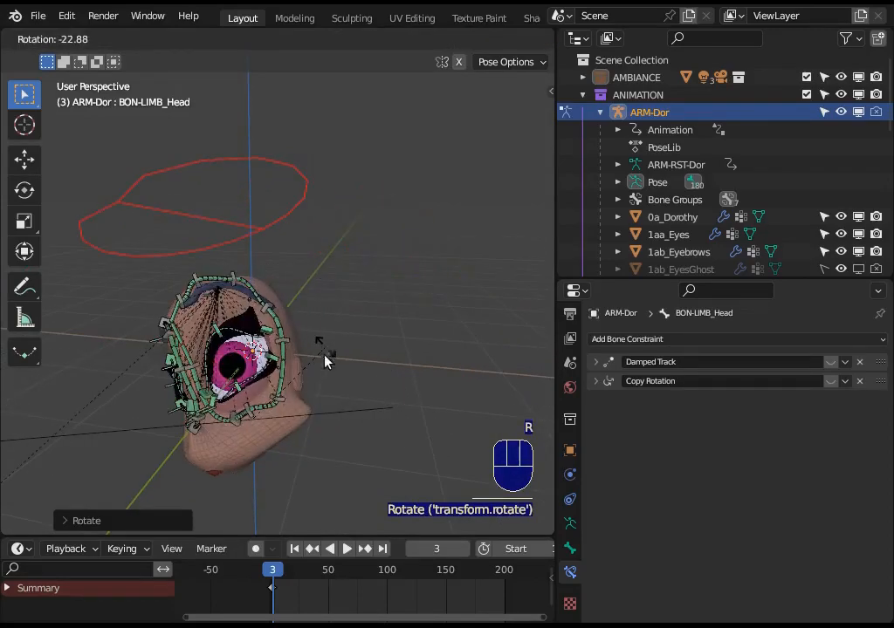
left_click(351, 405)
key("r")
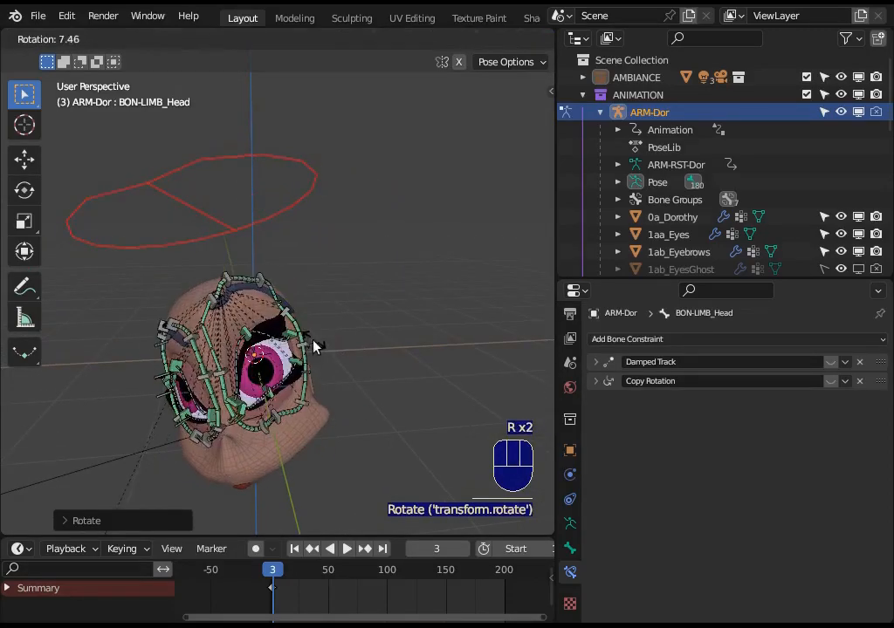
left_click(313, 377)
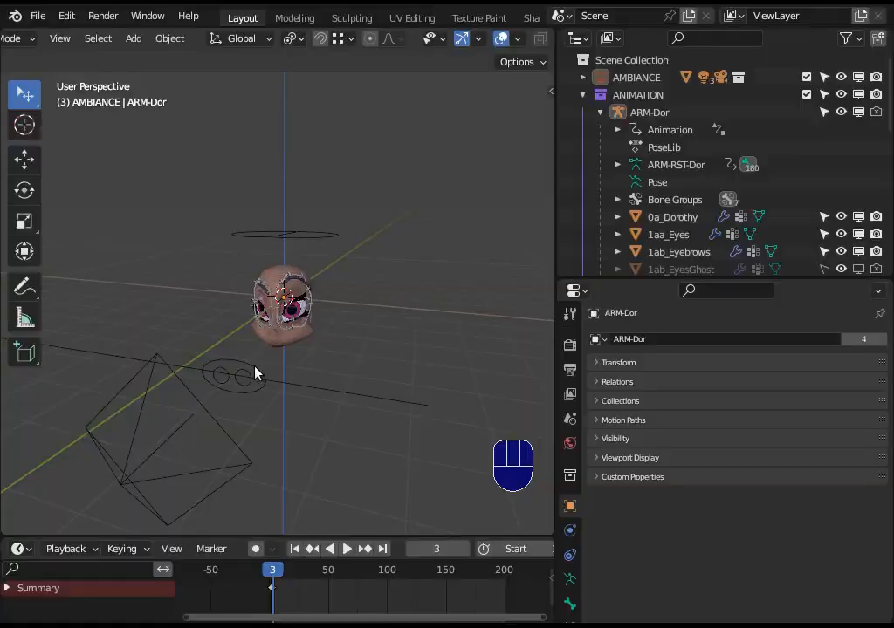
Return to Object Mode and examine the bone chains and meshes around the character's left eye up close.
left_click(255, 366)
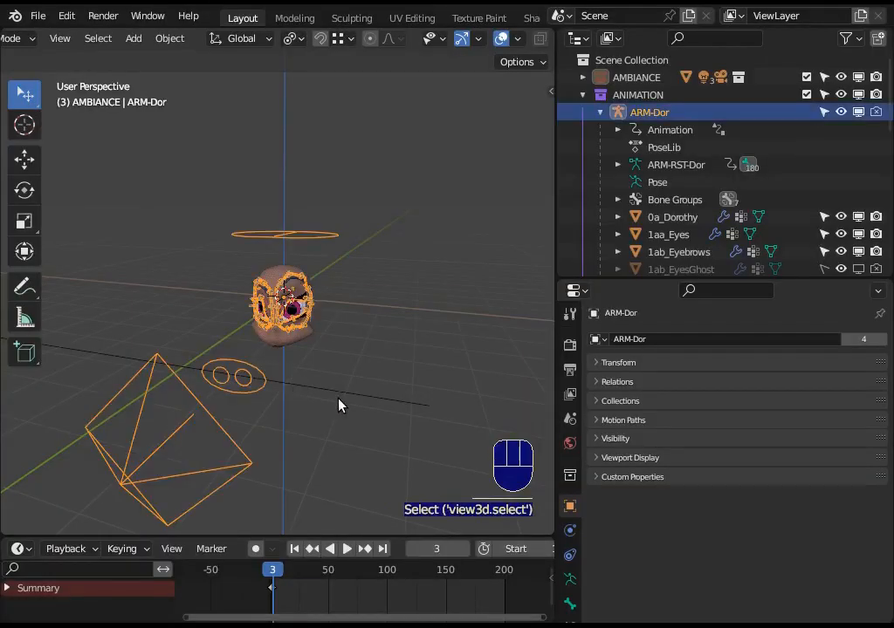
scroll(341, 406, "up", 8)
middle_click_drag(407, 410, 311, 376, "shift")
scroll(309, 377, "up", 2)
scroll(306, 367, "down", 3)
scroll(312, 373, "up", 6)
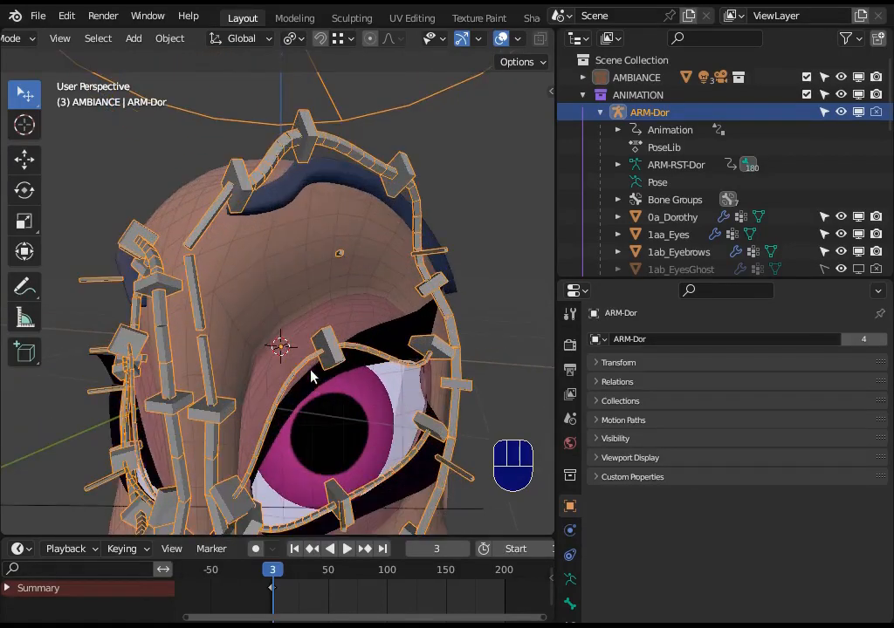
Reselect the ARM-Dor armature and examine the whole head rig with its controllers from farther away.
scroll(306, 358, "down", 5)
key("alt+a")
scroll(241, 400, "down", 5)
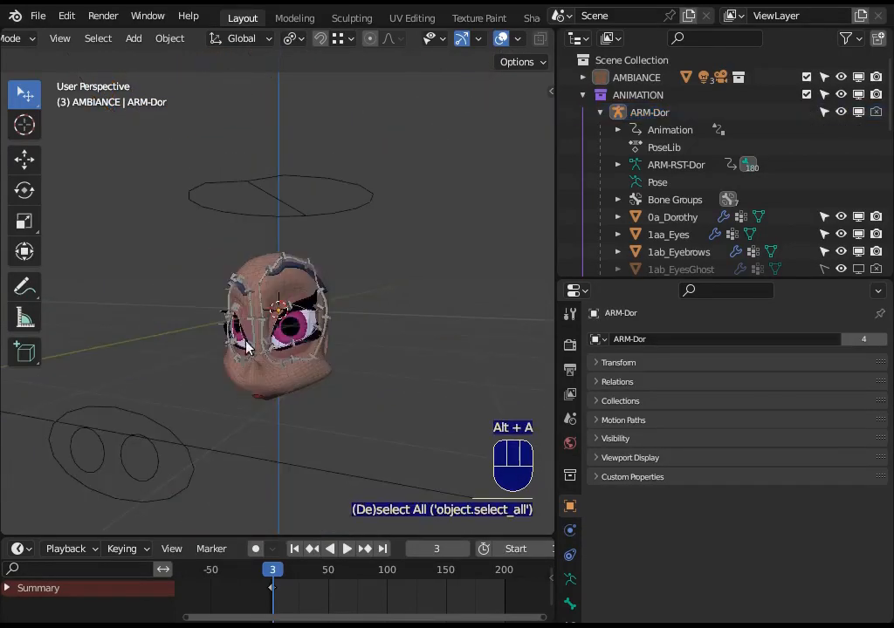
left_click(261, 320)
scroll(259, 345, "up", 4)
middle_click_drag(254, 356, 173, 373)
scroll(233, 365, "down", 4)
scroll(175, 373, "up", 7)
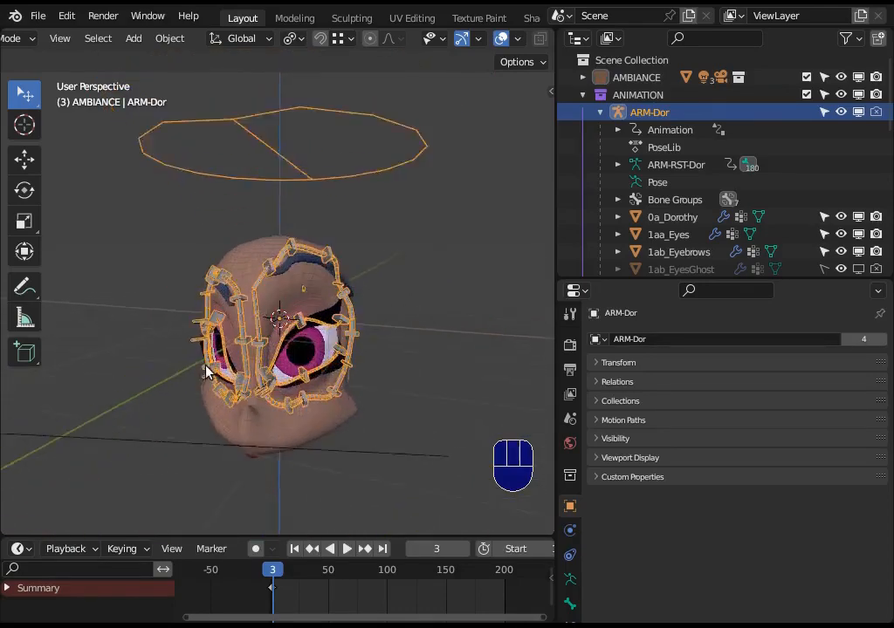
middle_click_drag(383, 389, 399, 393)
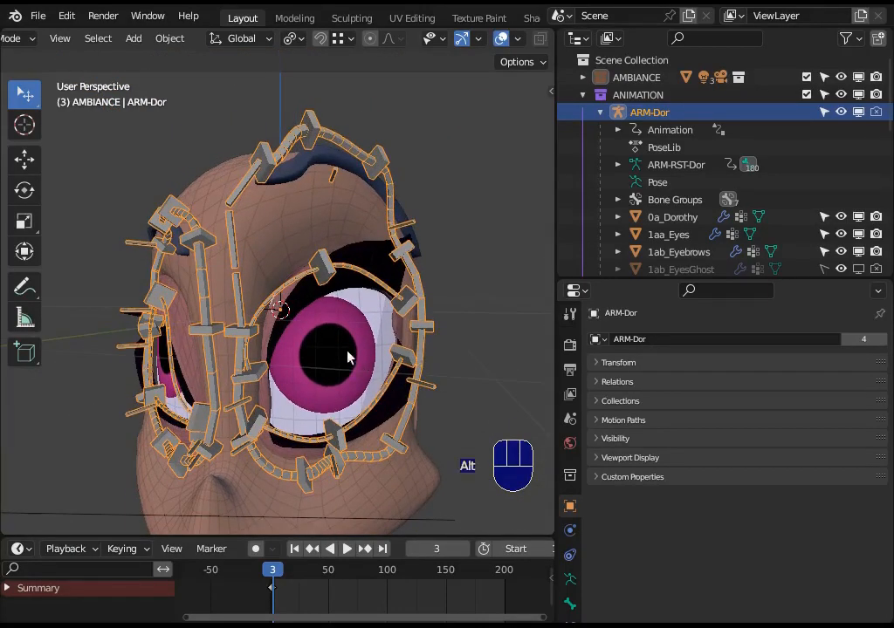
Examine the eyelid, eye-contour and eyebrow bone chains of the ARM-Dor armature around the character's left eye from several angles.
key("alt+a")
mouse_move(349, 358)
middle_mouse_down()
mouse_move(289, 370)
mouse_move(333, 357)
middle_mouse_up()
left_click(328, 291)
scroll(353, 375, "up", 2)
middle_click_drag(358, 428, 272, 335)
middle_click_drag(245, 295, 265, 338)
scroll(252, 322, "down", 2)
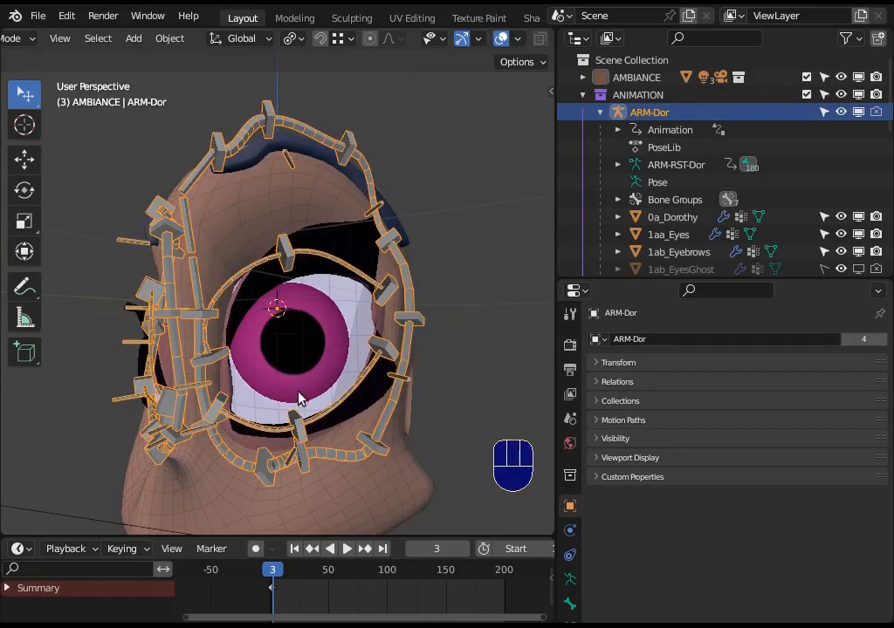
middle_click_drag(298, 399, 309, 281)
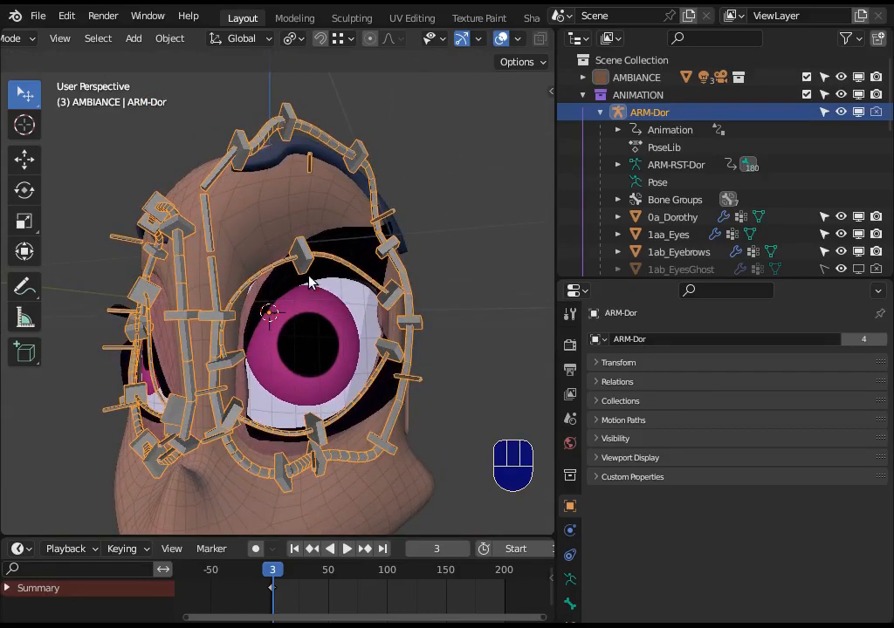
left_click(294, 286)
middle_click_drag(310, 353, 262, 342)
scroll(218, 340, "up", 2)
left_click(200, 339)
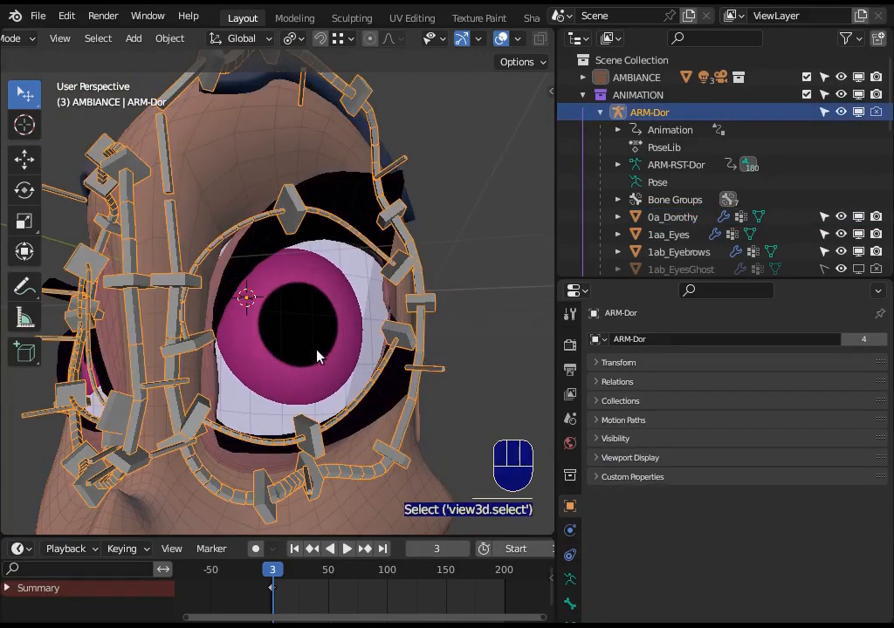
Enter Pose Mode, then rotate and move the inner upper eyelid controller CTL_Eyelid_BBH.Up.[1/3].L.
key("ctrl+Tab")
left_click(206, 334)
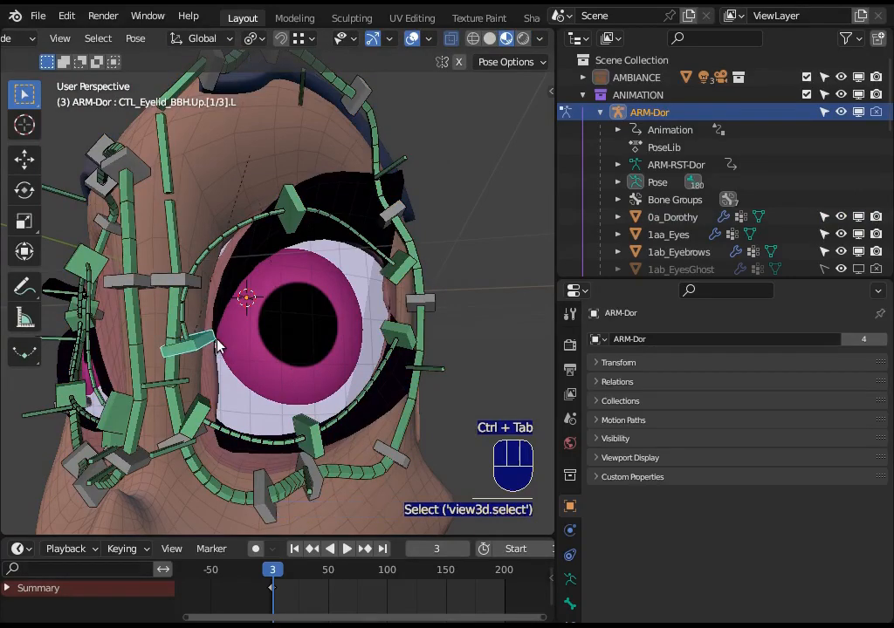
key("r")
left_click(196, 375)
key("g")
left_click(281, 213)
Raise the middle upper eyelid controller of the left eye and slightly move the outer one, CTL_Eyelid_BBH.Up.[3/3].L.
left_click(282, 213)
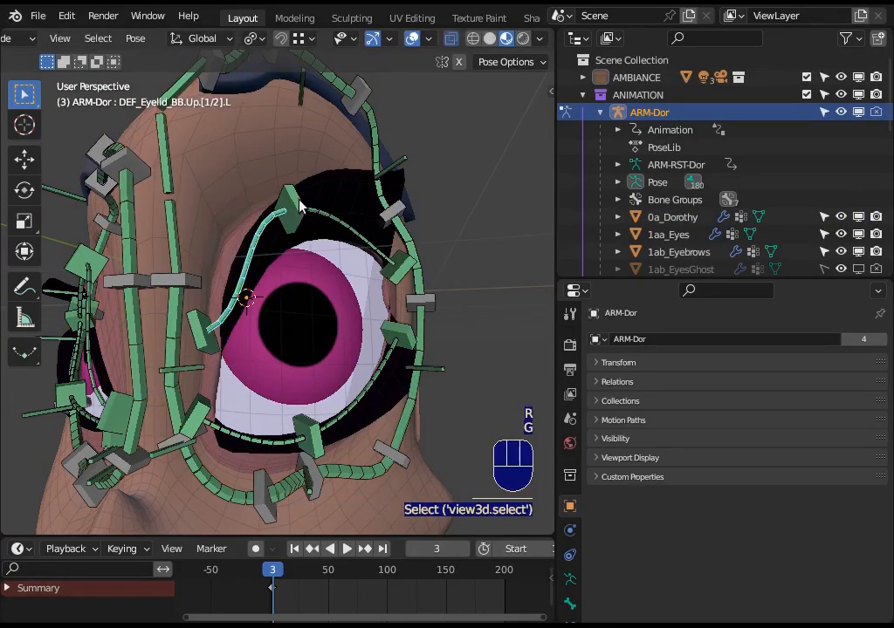
left_click(298, 203)
key("g")
left_click(322, 168)
left_click(404, 275)
key("g")
left_click(407, 272)
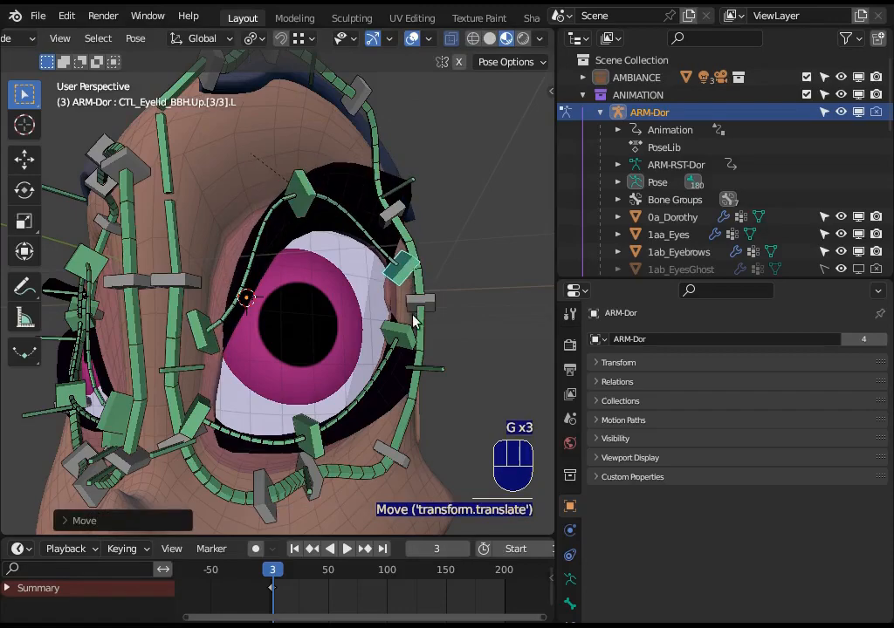
Lower the outer and middle lower eyelid controllers of the left eye, ending with CTL_Eyelid_BBH.Down.[2/3].L.
left_click(401, 339)
key("g")
left_click(404, 356)
left_click(308, 440)
key("g")
left_click(314, 467)
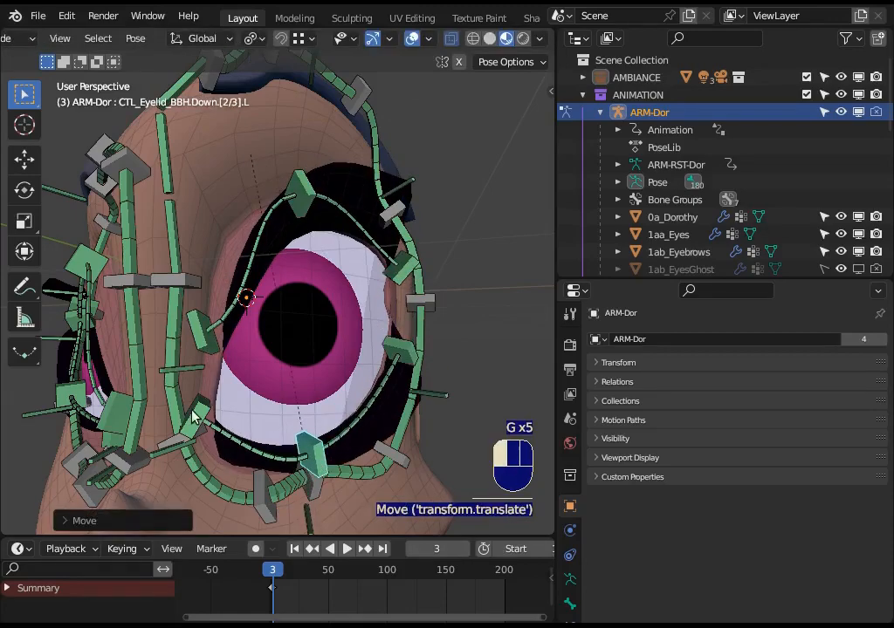
Rotate the inner lower eyelid controller CTL_Eyelid_BBH.Down.[1/3].L and move it toward the nose.
left_click(286, 409)
key("r")
left_click(262, 467)
key("g")
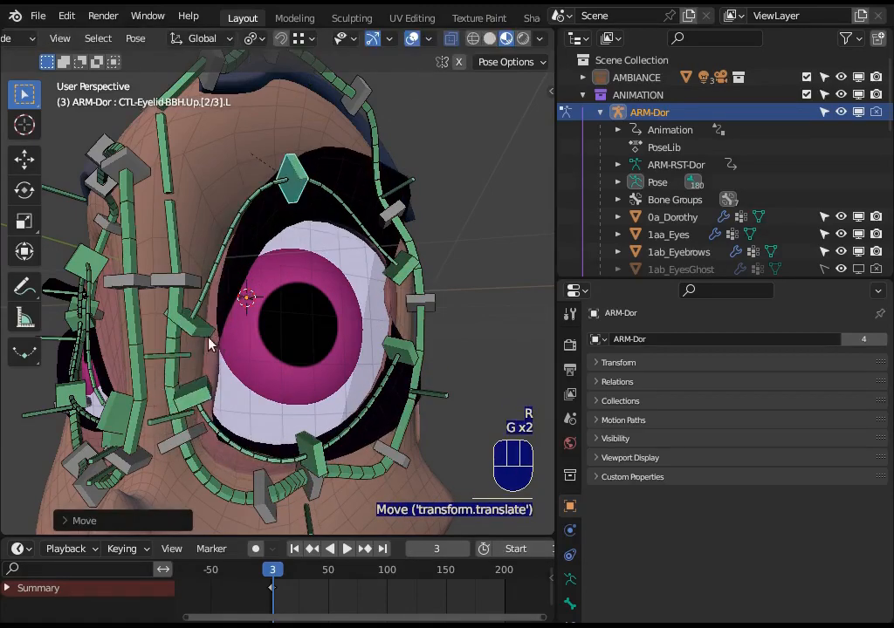
Reposition the inner eyelid controllers CTL_Eyelid_BBH.Up.[1/3].L and CTL_Eyelid_BBH.Down.[1/3].L to widen the inner eye corner.
left_click(205, 340)
key("g")
left_click(190, 342)
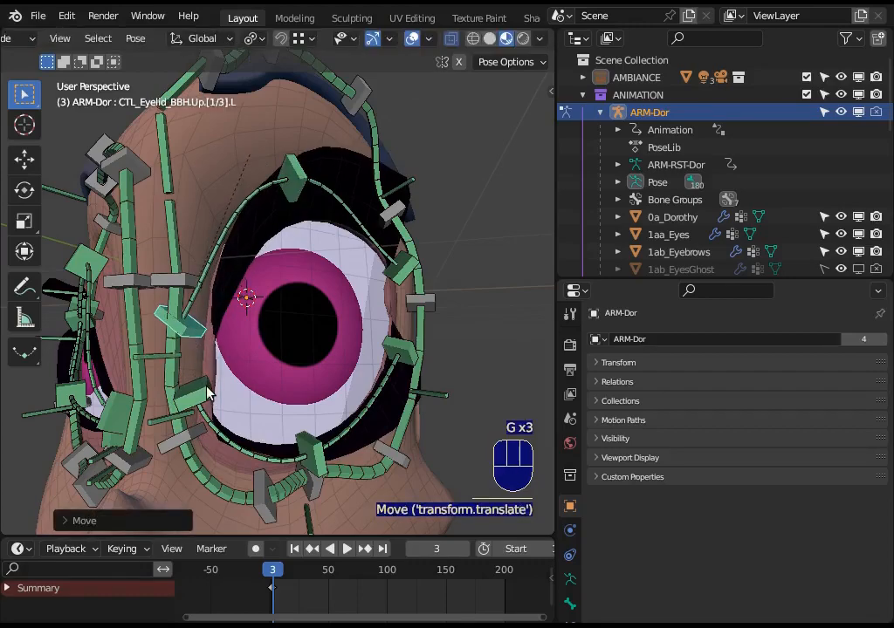
left_click(205, 390)
key("g")
left_click(197, 394)
Rotate the outer lower eyelid controller CTL_Eyelid_BBH.Down.[3/3].L and move it inward toward the pupil.
middle_click_drag(336, 387, 277, 372)
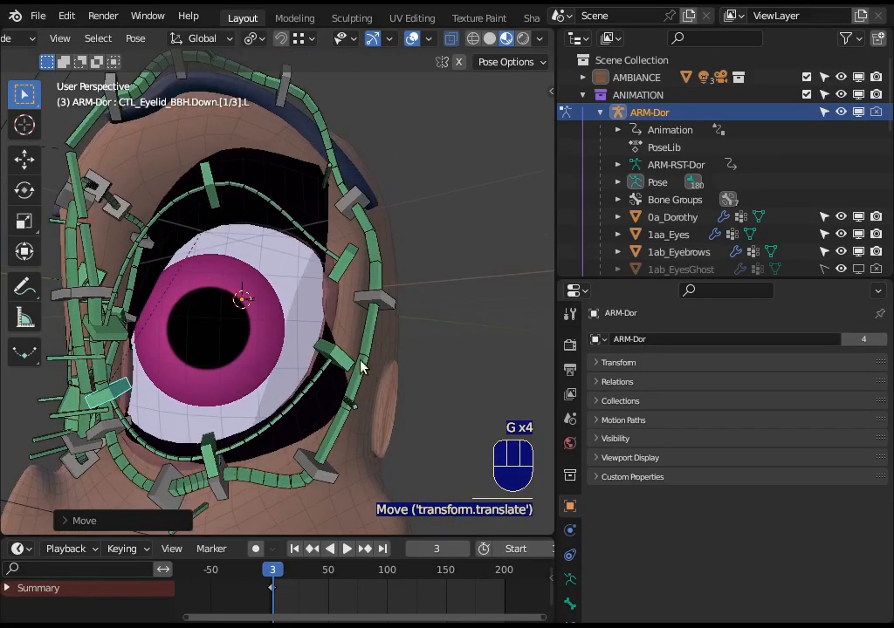
left_click(341, 361)
key("r")
left_click(345, 353)
key("g")
left_click(329, 343)
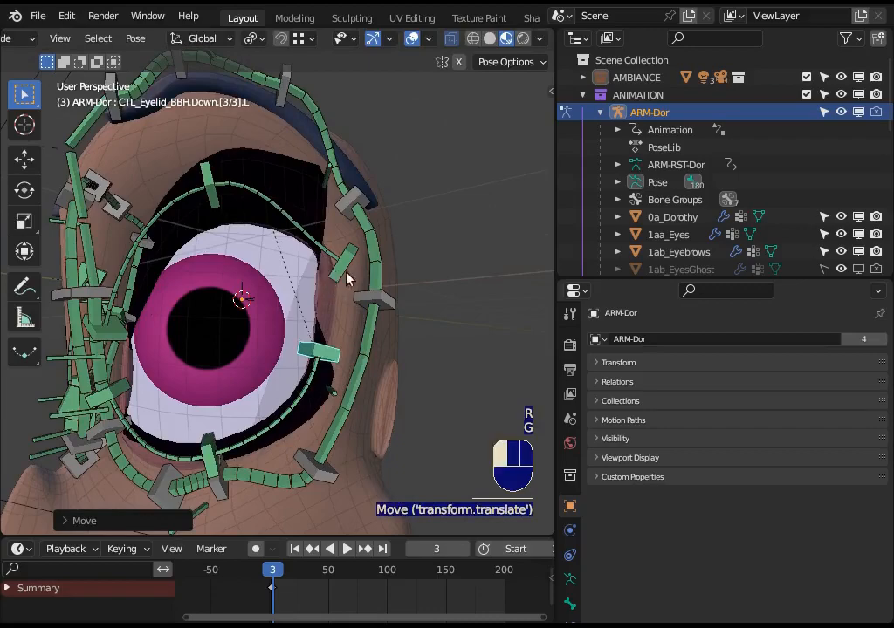
Rotate the outer upper eyelid controller CTL_Eyelid_BBH.Up.[3/3].L and move it upward to round the upper lid.
left_click(345, 276)
key("r")
left_click(362, 306)
key("g")
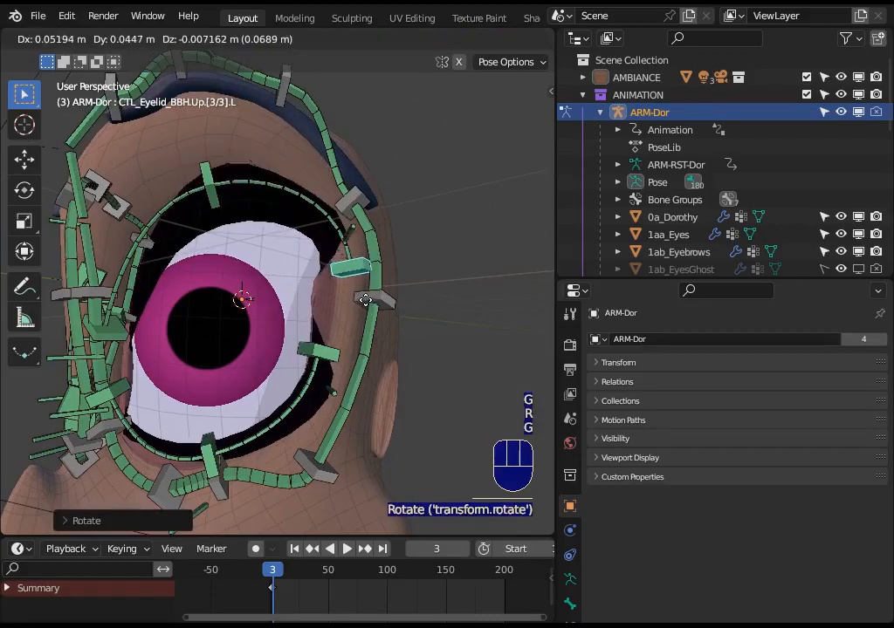
left_click(323, 300)
Move the outer lower eyelid controller CTL_Eyelid_BBH.Down.[3/3].L back up and outward, then view the reshaped left eye.
left_click(319, 359)
key("g")
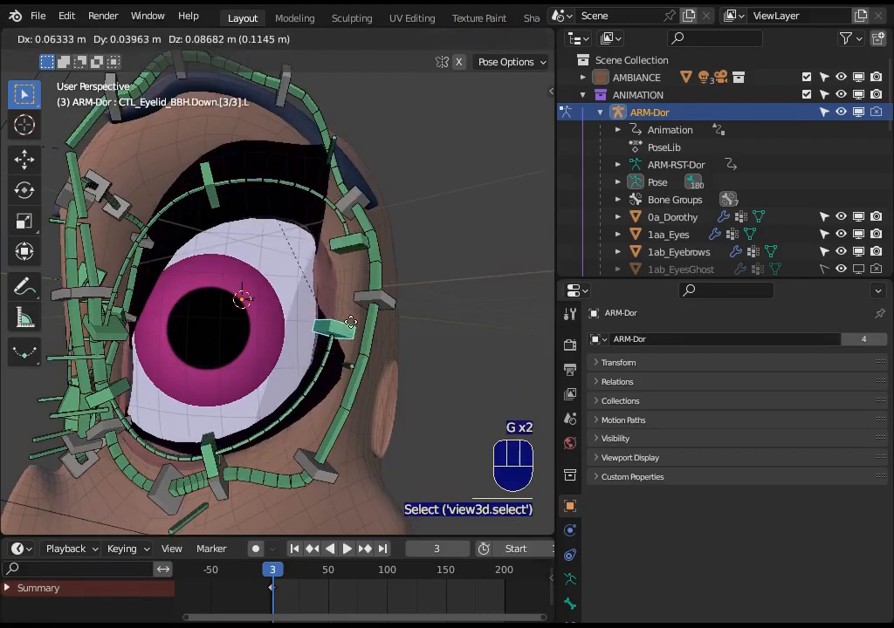
left_click(278, 310)
middle_click_drag(278, 311, 358, 325)
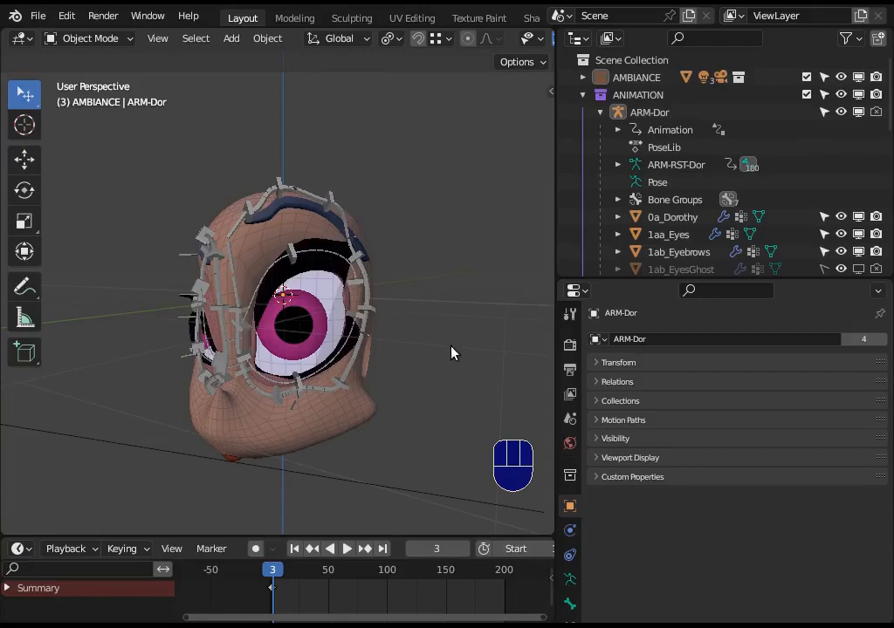
Show the armature's bone layer list in Layer Management, then collapse it.
key("n")
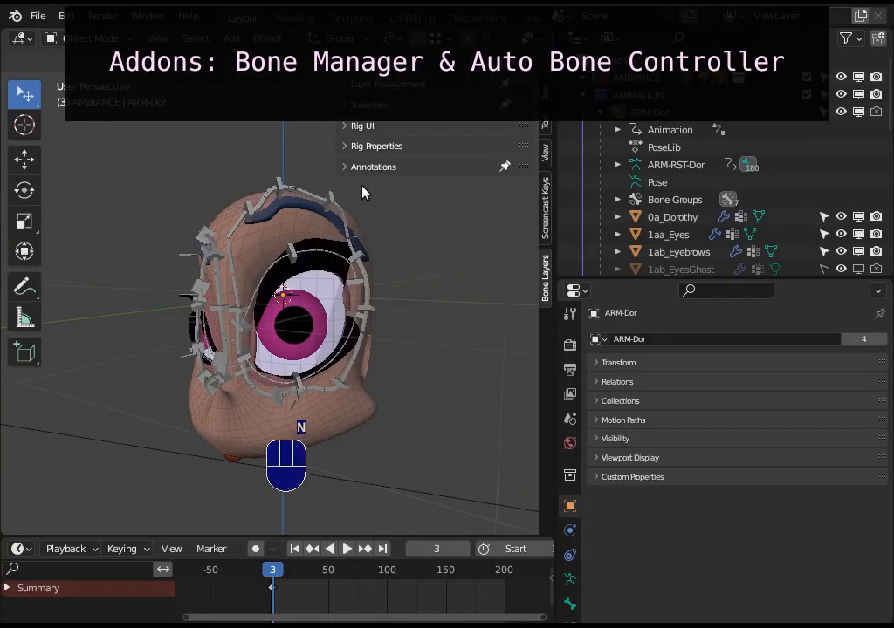
left_click(345, 85)
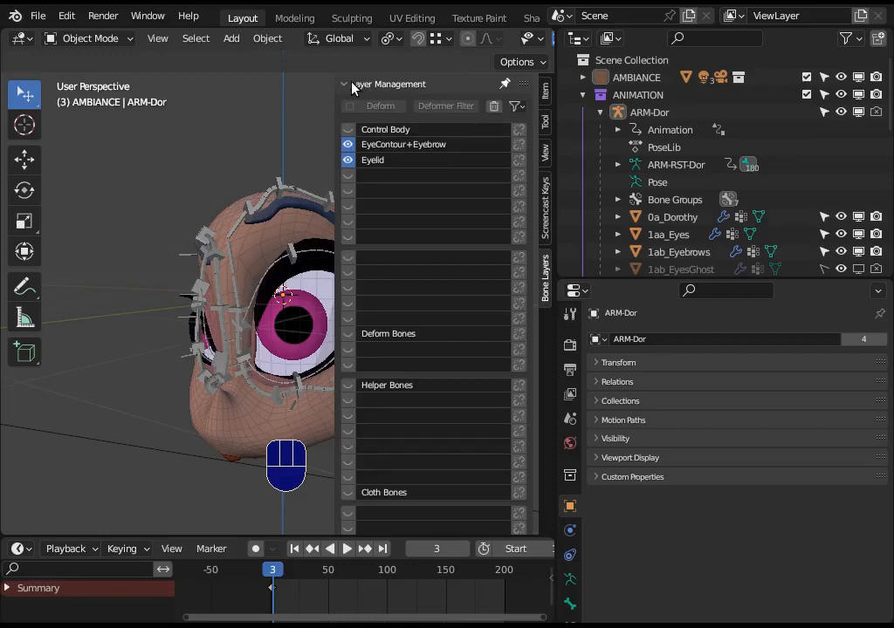
left_click(352, 85)
Switch the armature to Edit Mode and examine the Auto Bone Controller settings for controllers A and B.
key("Tab")
left_click(342, 147)
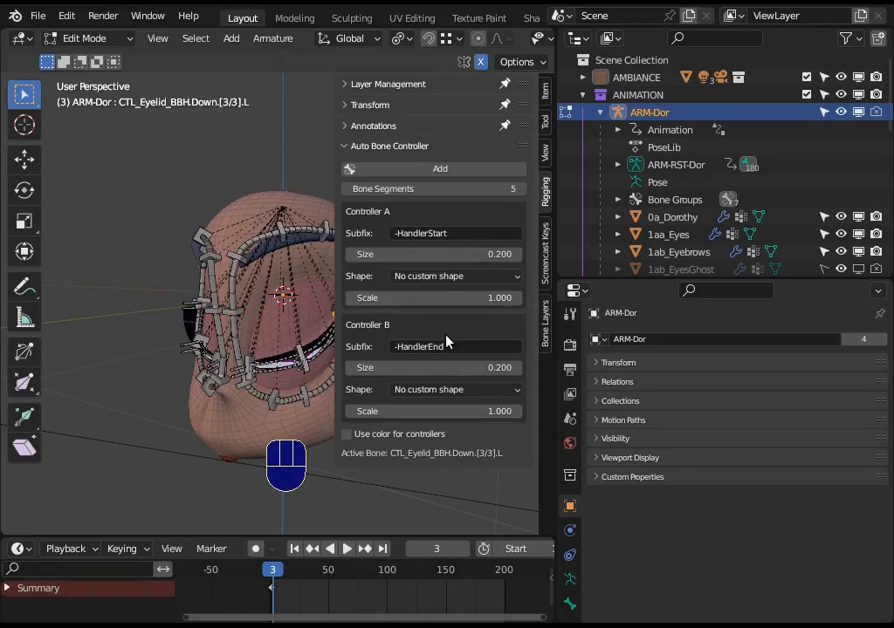
left_click(343, 146)
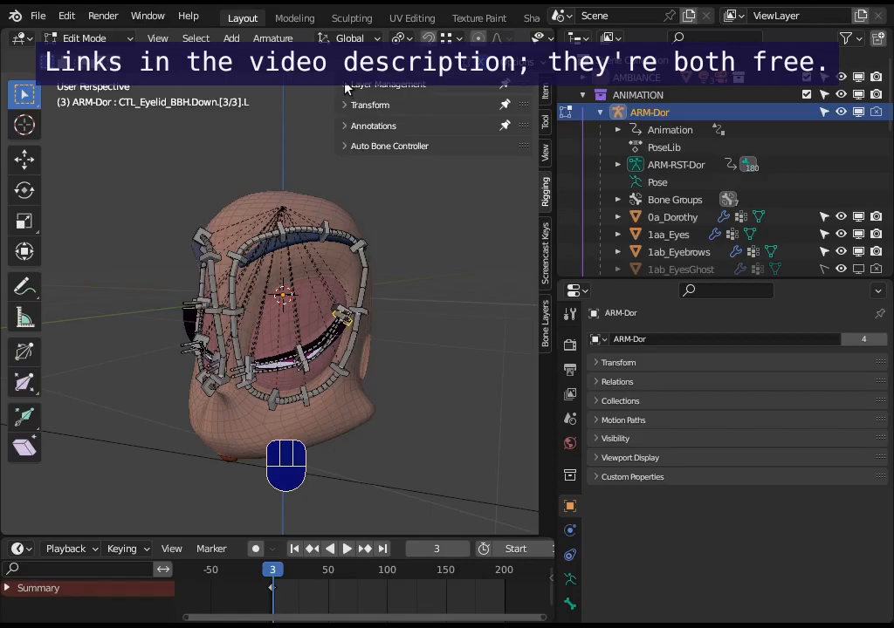
left_click(347, 85)
left_click(348, 84)
left_click(342, 147)
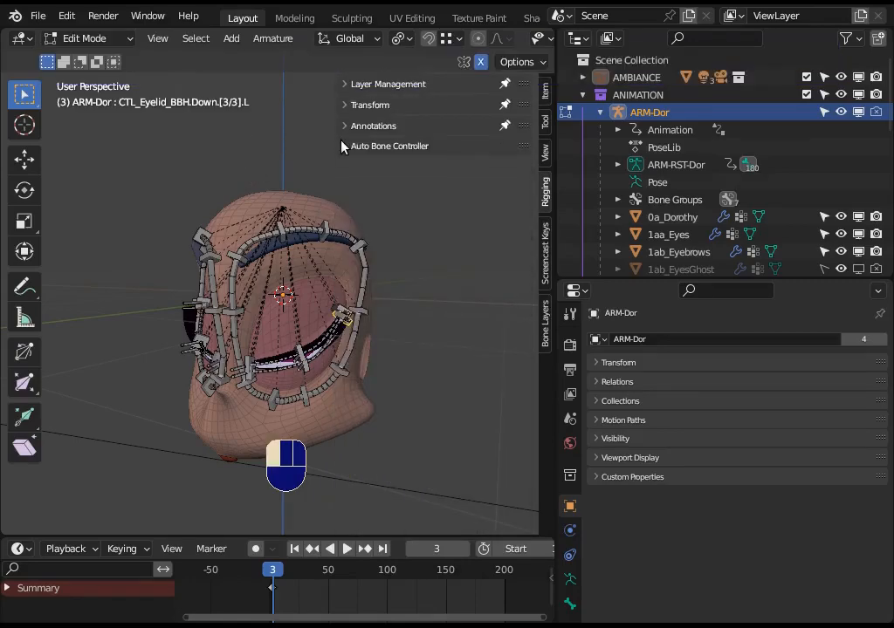
left_click(343, 146)
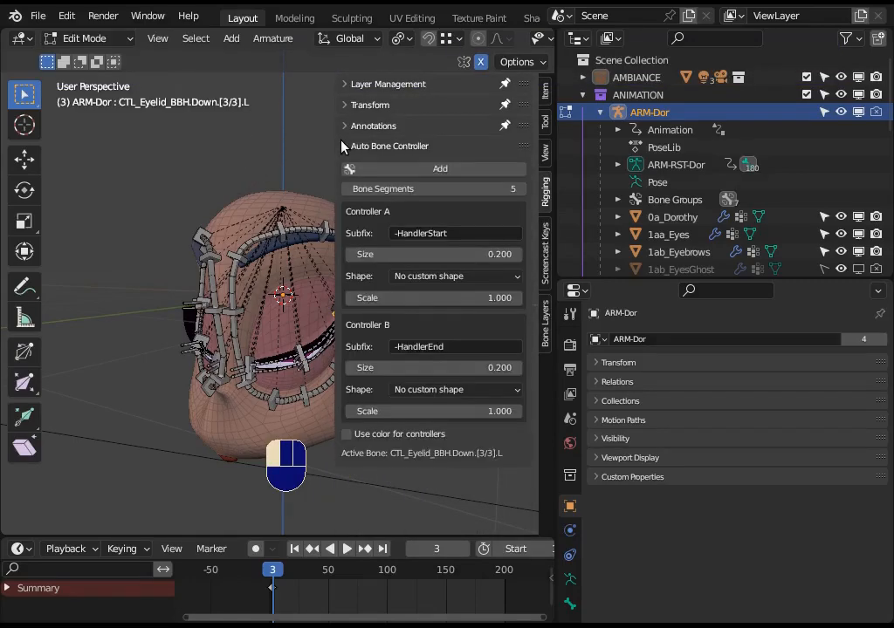
left_click(342, 147)
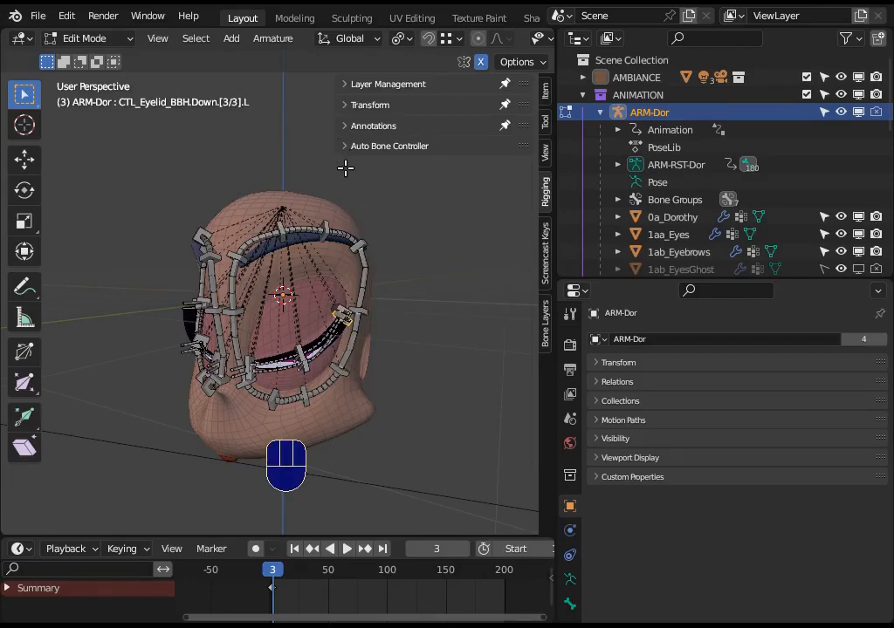
left_click(342, 150)
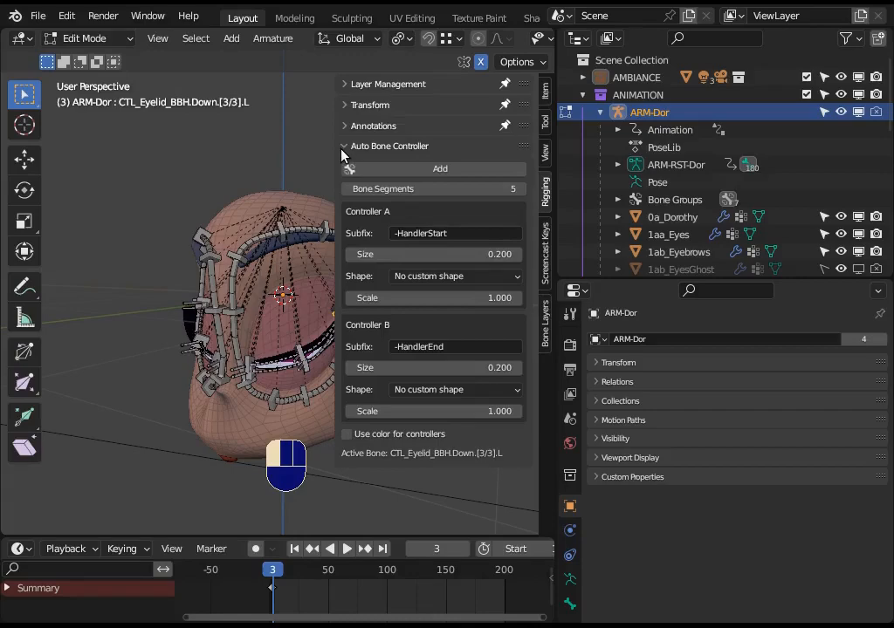
View the add-on details of Auto Bone Controller and Bone Manager in the preferences.
key("n")
left_click(66, 16)
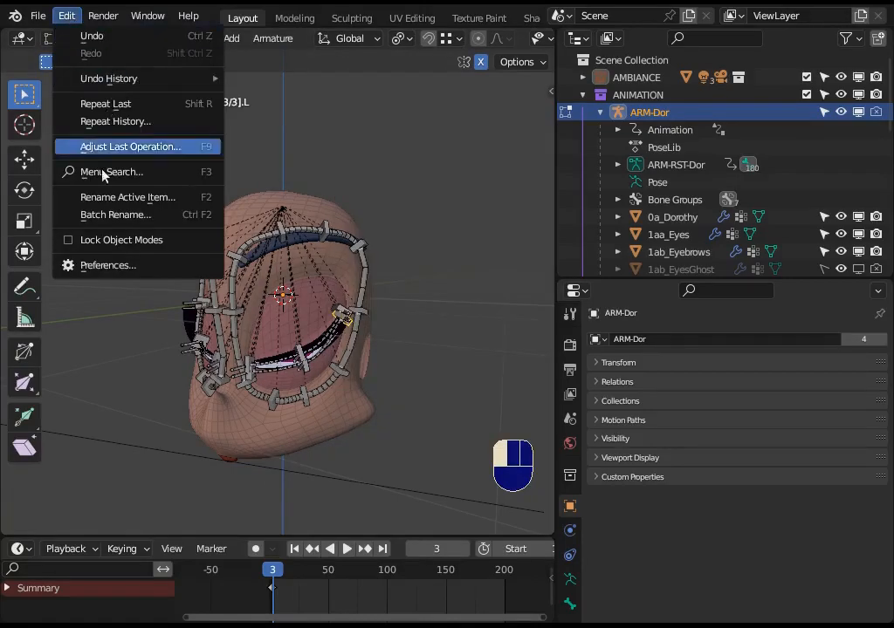
left_click(108, 267)
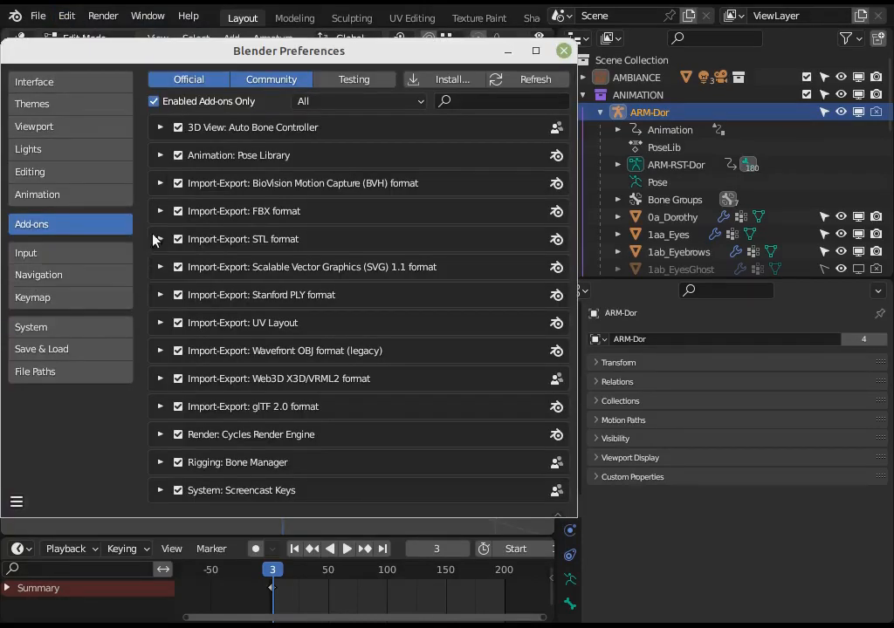
left_click(160, 129)
left_click(160, 129)
left_click(160, 462)
scroll(161, 341, "down", 4)
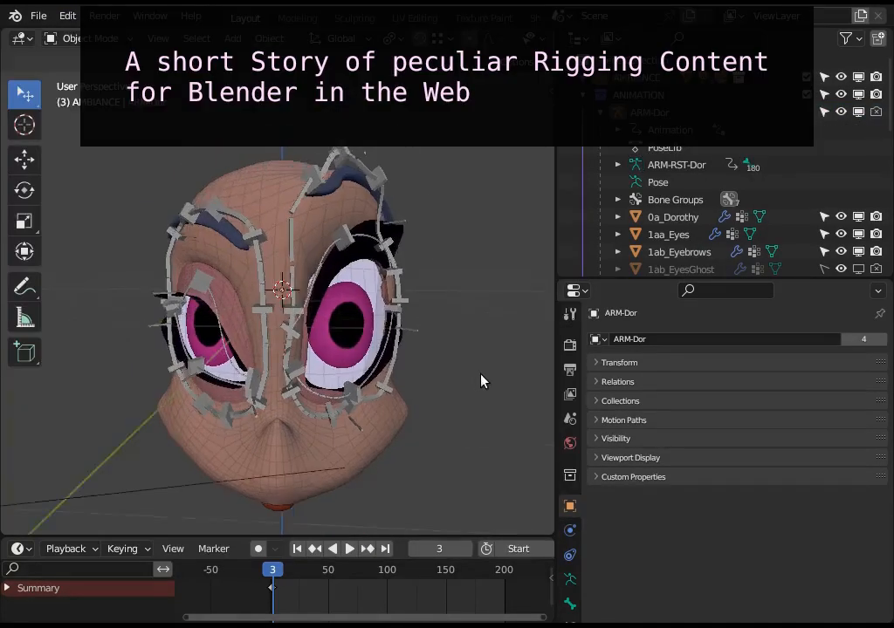
mouse_move(423, 384)
middle_mouse_down()
mouse_move(393, 389)
mouse_move(448, 379)
mouse_move(378, 379)
mouse_move(416, 382)
middle_mouse_up()
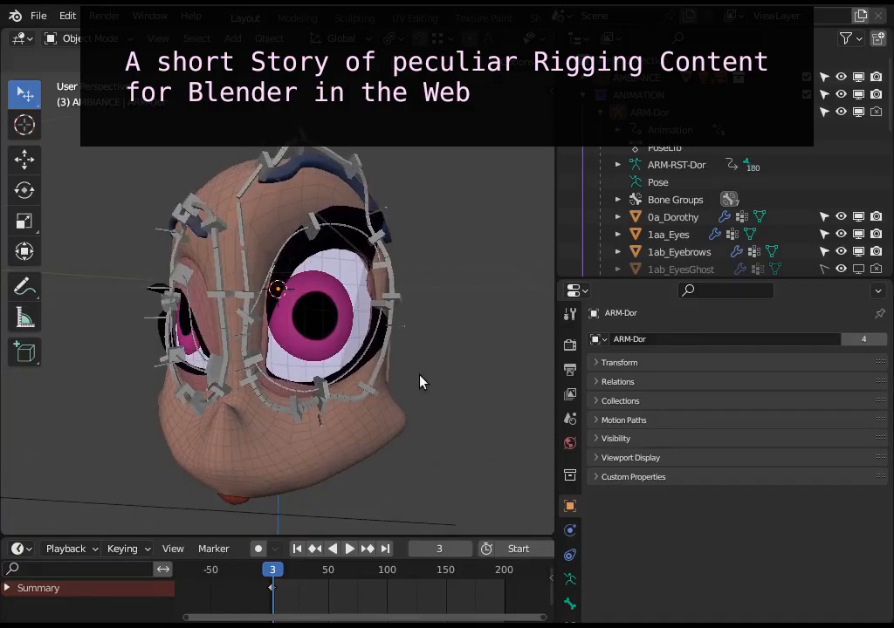
middle_click_drag(419, 381, 319, 340)
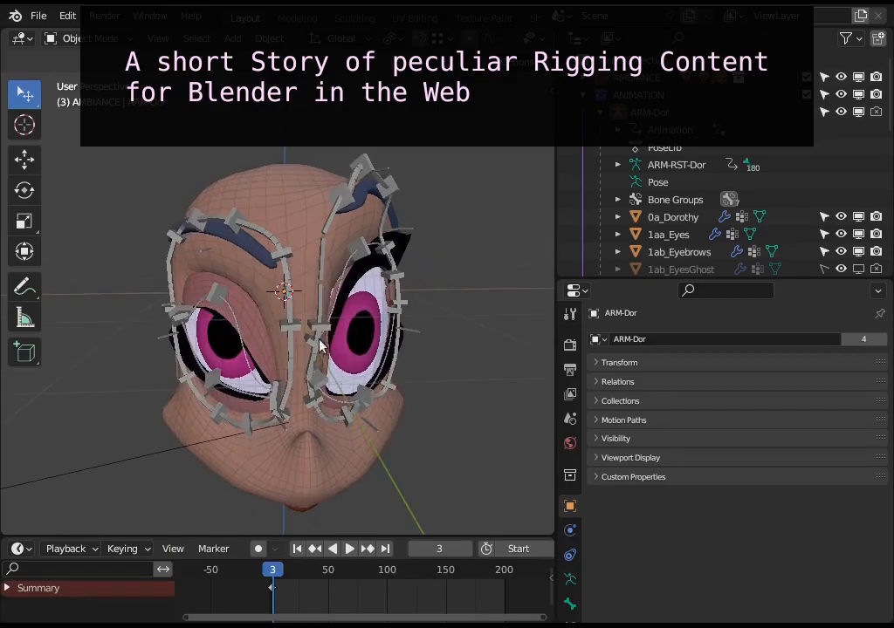
left_click(328, 334)
scroll(327, 334, "up", 4)
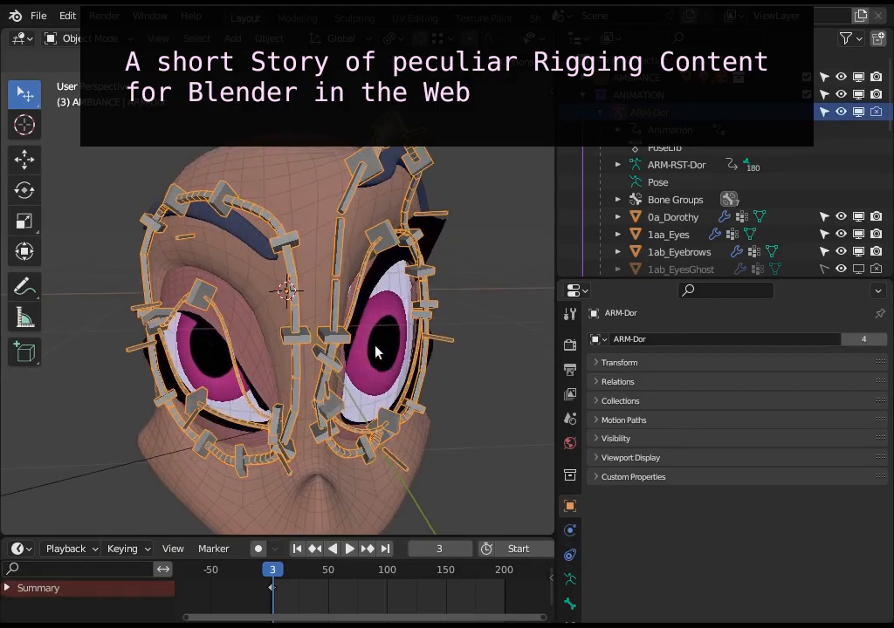
mouse_move(327, 334)
middle_mouse_down()
mouse_move(349, 336)
mouse_move(314, 334)
middle_mouse_up()
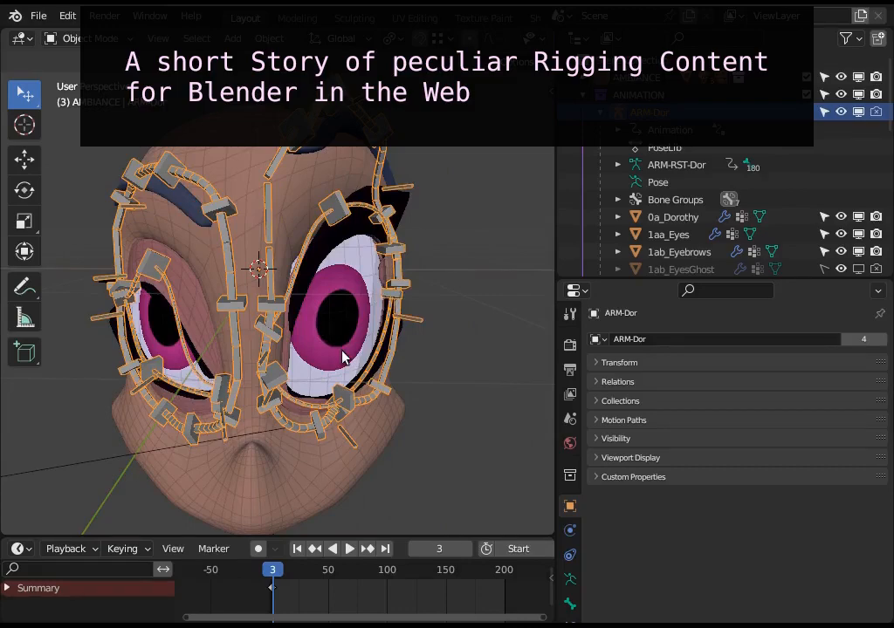
mouse_move(343, 359)
middle_mouse_down()
mouse_move(295, 369)
mouse_move(245, 360)
mouse_move(334, 378)
middle_mouse_up()
key("alt+a")
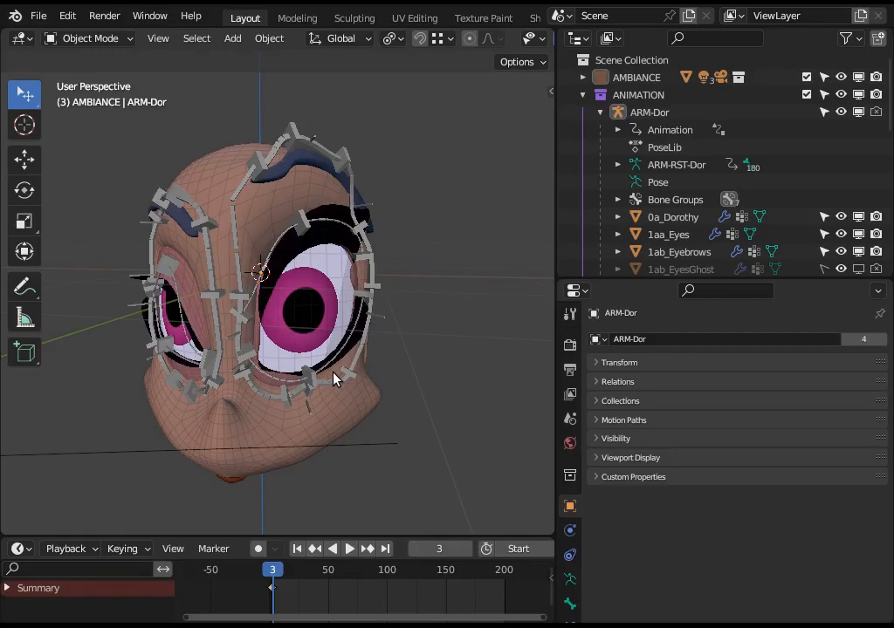
middle_click_drag(333, 377, 430, 363)
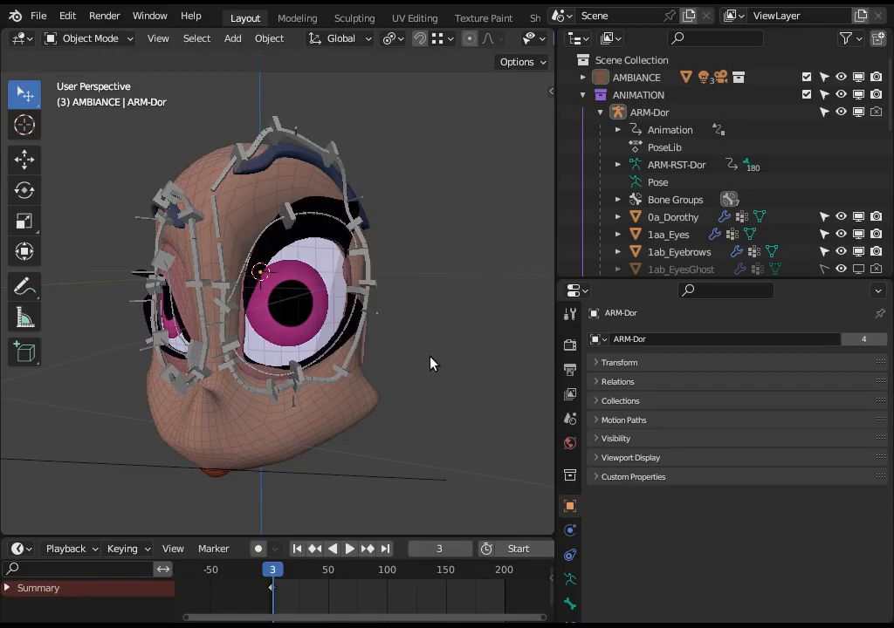
middle_click_drag(431, 364, 392, 433)
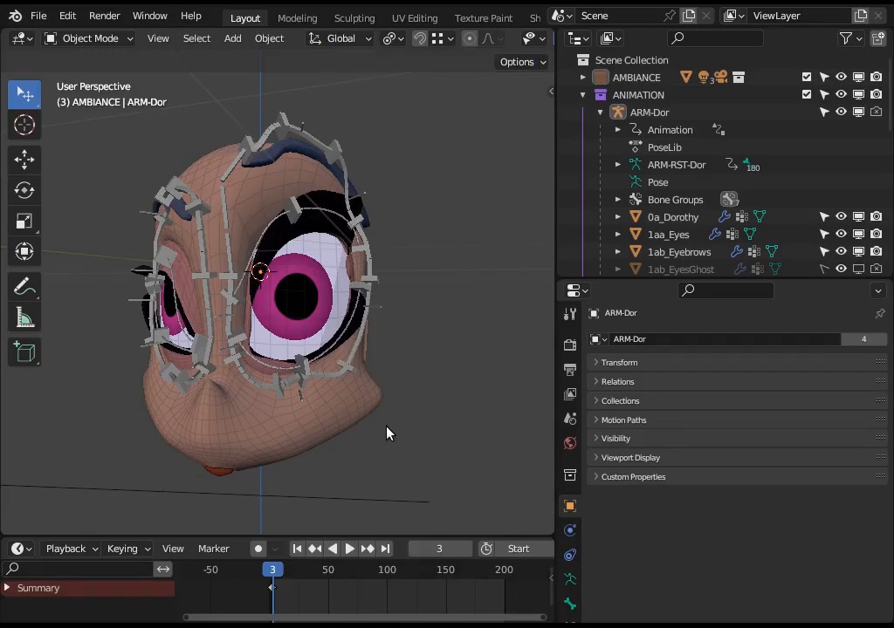
Put the ARM-Dor armature in Pose Mode and select the left eye's outer upper-eyelid bone with its two end controllers.
middle_click_drag(331, 426, 432, 362)
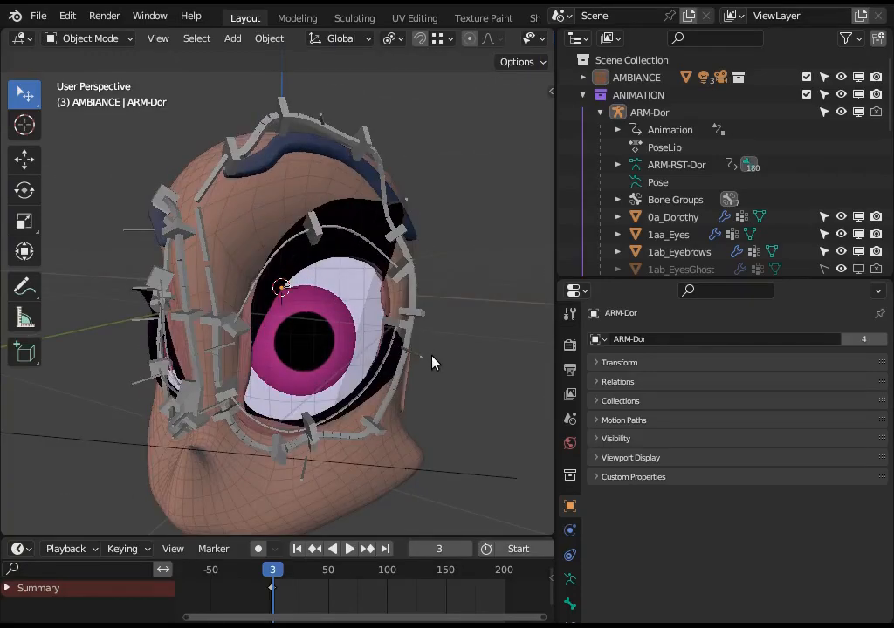
left_click(319, 235)
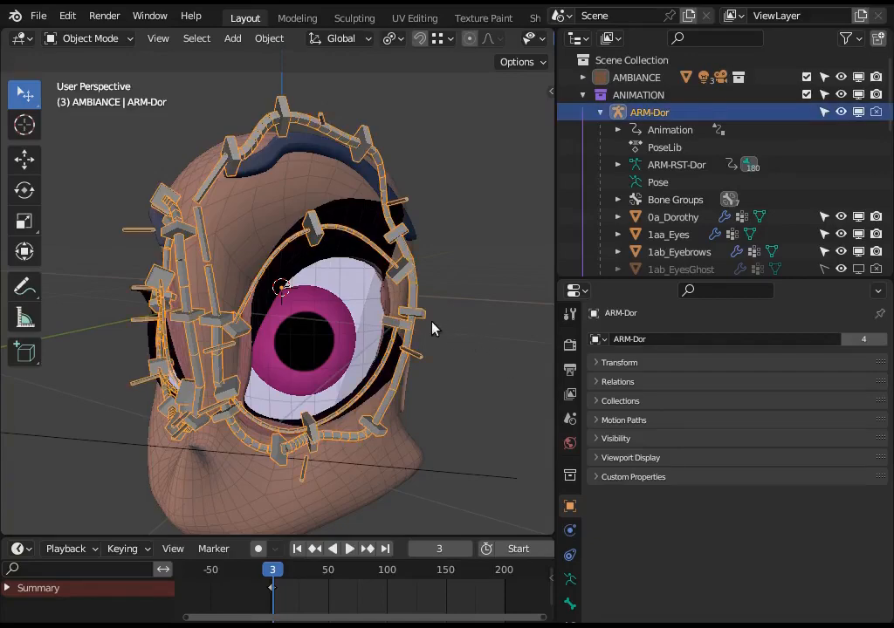
scroll(434, 343, "up", 2)
key("ctrl+Tab")
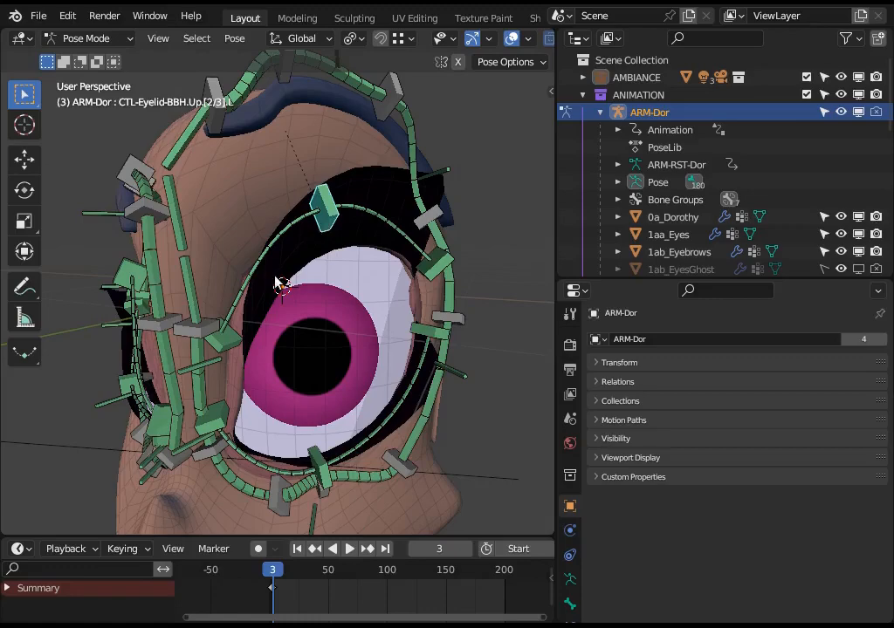
left_click(323, 199)
left_click(322, 199)
left_click(322, 203, "shift")
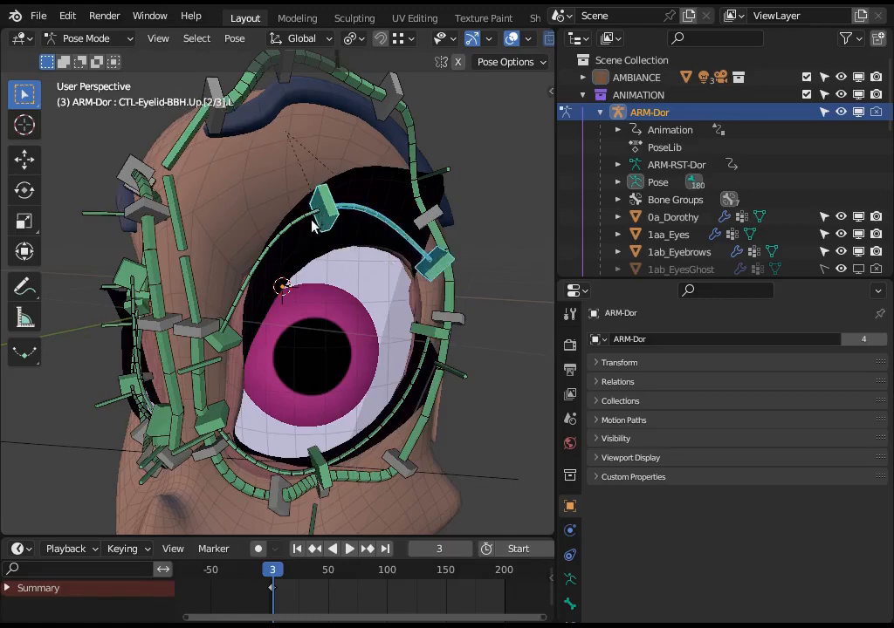
Replace the selection with the left eye's inner upper-eyelid bone and the controllers at its two ends.
key("alt+a")
left_click(267, 248)
left_click(226, 343, "shift")
left_click(322, 201, "shift")
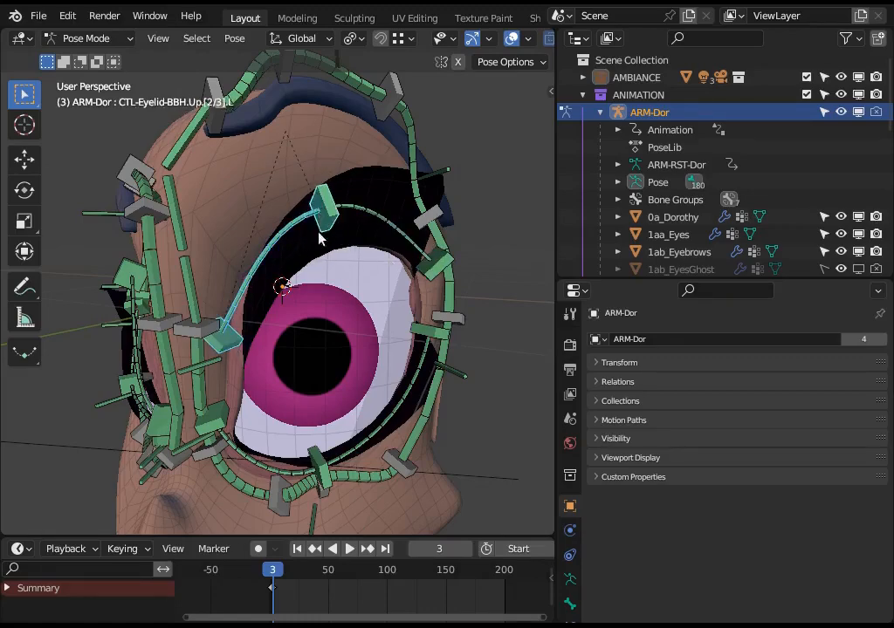
Lower the middle upper-eyelid controller CTL-Eyelid-BBH.Up.[2/3].L over the left eye and shift the inner controller slightly down.
key("g")
left_click(332, 204)
key("g")
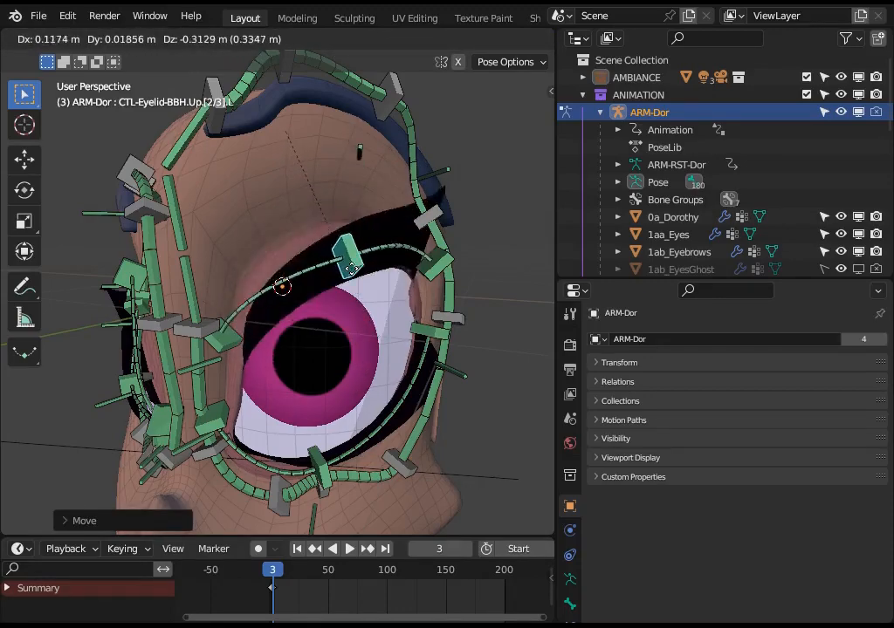
left_click(352, 300)
left_click(232, 348)
key("g")
left_click(235, 358)
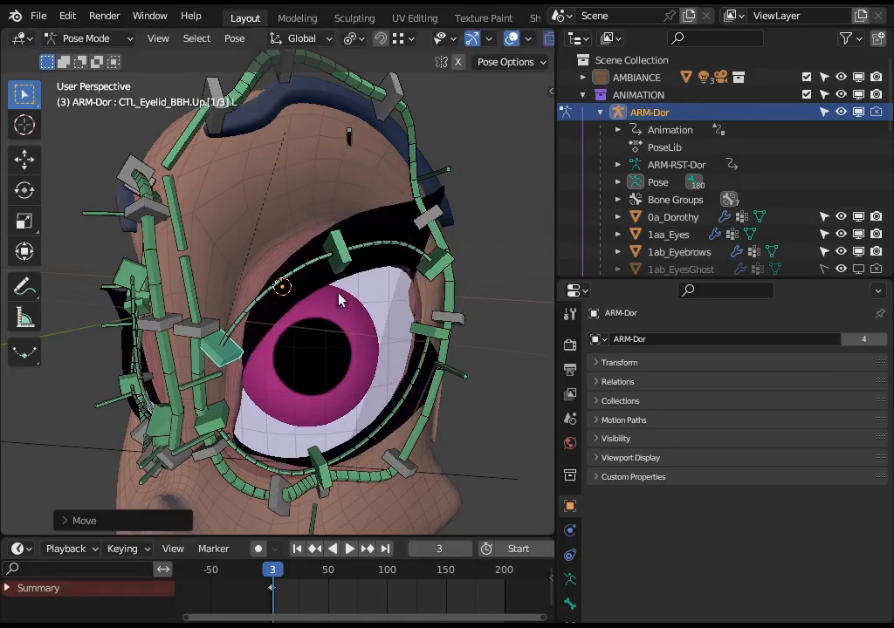
Raise the middle upper-eyelid controller CTL-Eyelid-BBH.Up.[2/3].L to reopen the eye, rotate it slightly and shift it outward.
left_click(339, 248)
key("g")
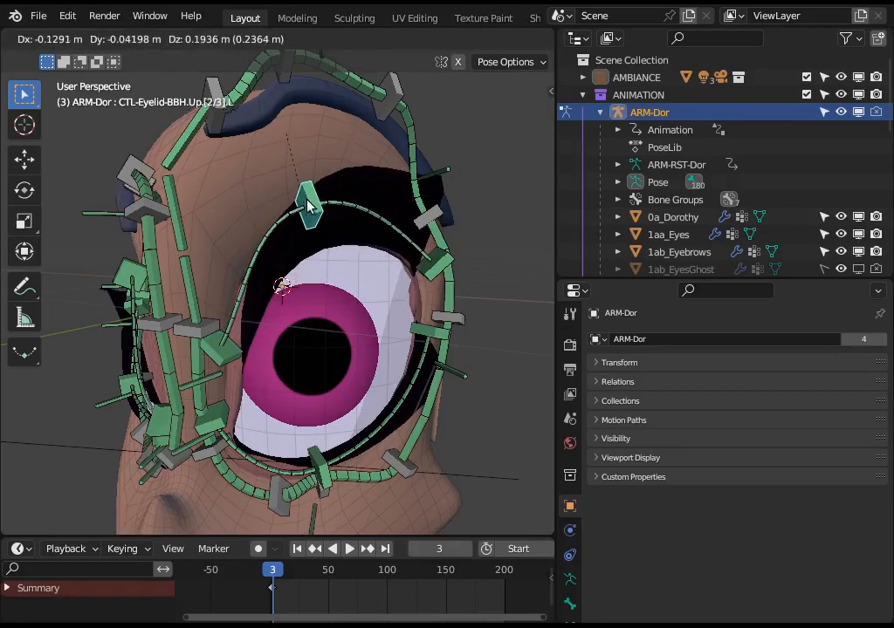
left_click(308, 202)
key("r")
left_click(329, 253)
key("g")
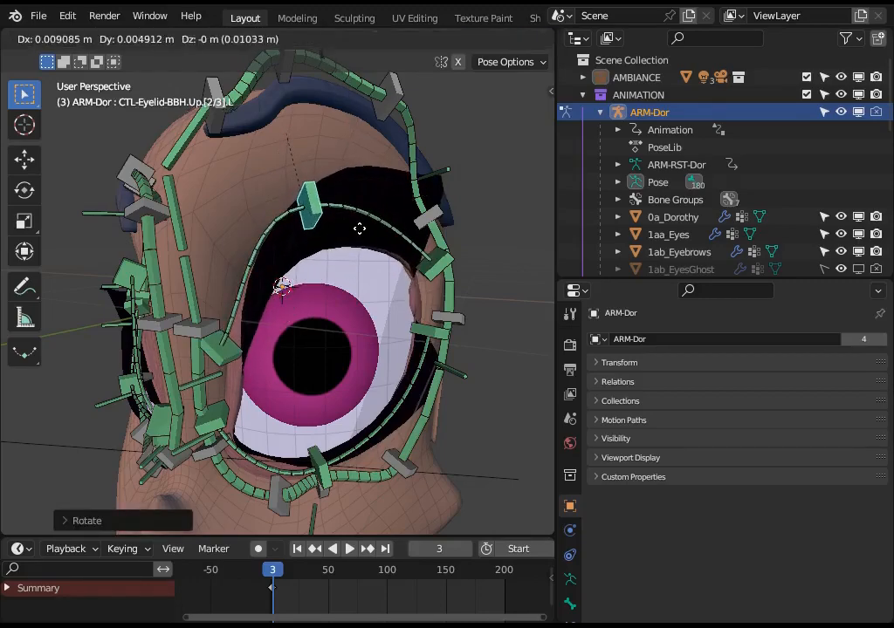
left_click(366, 228)
Lower the outer upper-eyelid controller CTL_Eyelid_BBH.Up.[3/3].L slightly and readjust the height of the middle controller.
left_click(434, 287)
key("g")
left_click(433, 295)
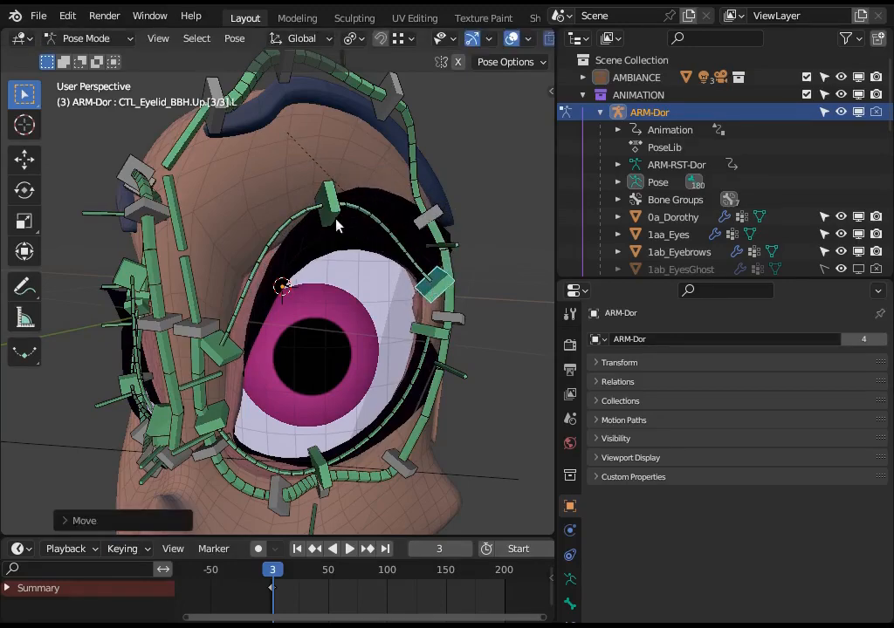
left_click(332, 209)
key("g")
left_click(334, 220)
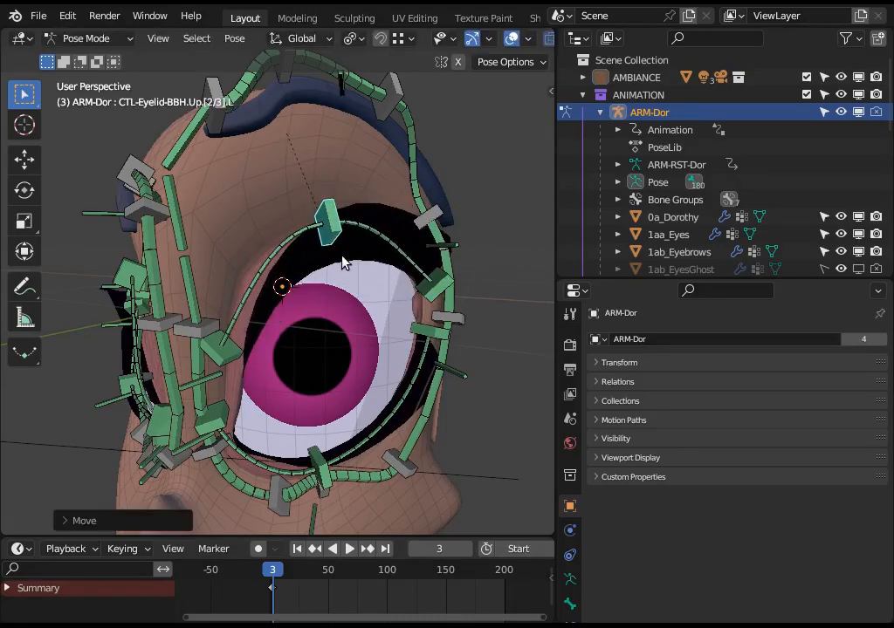
key("g")
left_click(343, 273)
Select both left upper-eyelid bones with their three controllers and view the eyelid arc from several angles.
middle_click_drag(343, 273, 360, 281)
left_click(235, 356)
left_click(279, 240, "shift")
left_click(347, 209, "shift")
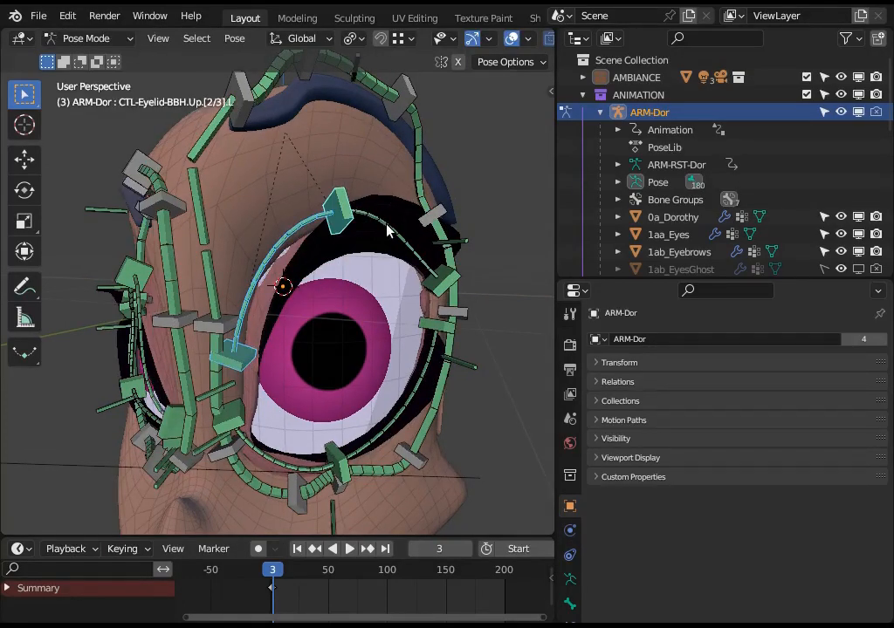
left_click(386, 225, "shift")
left_click(443, 289, "shift")
middle_click_drag(368, 297, 354, 309)
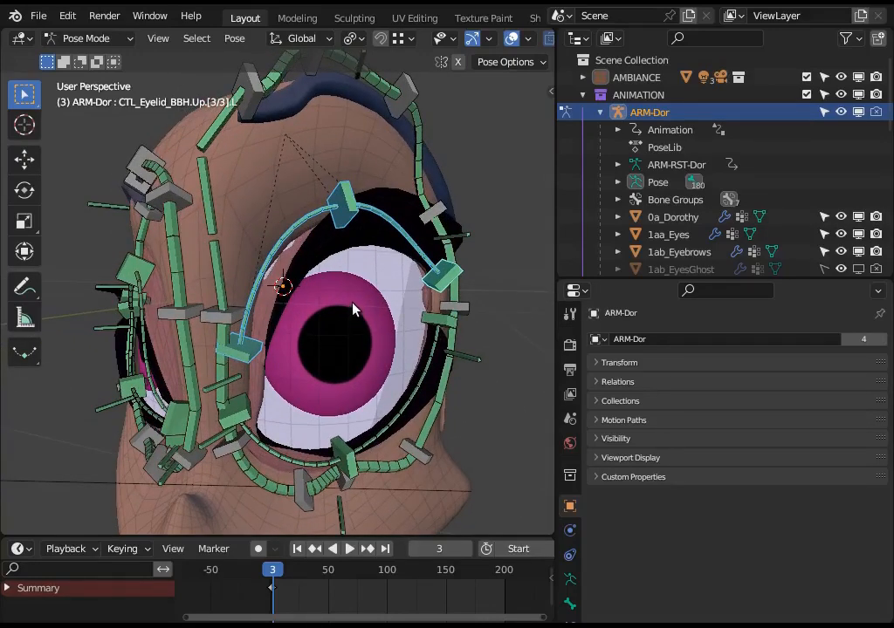
scroll(343, 317, "down", 2)
scroll(335, 336, "up", 2)
middle_click_drag(325, 334, 305, 333)
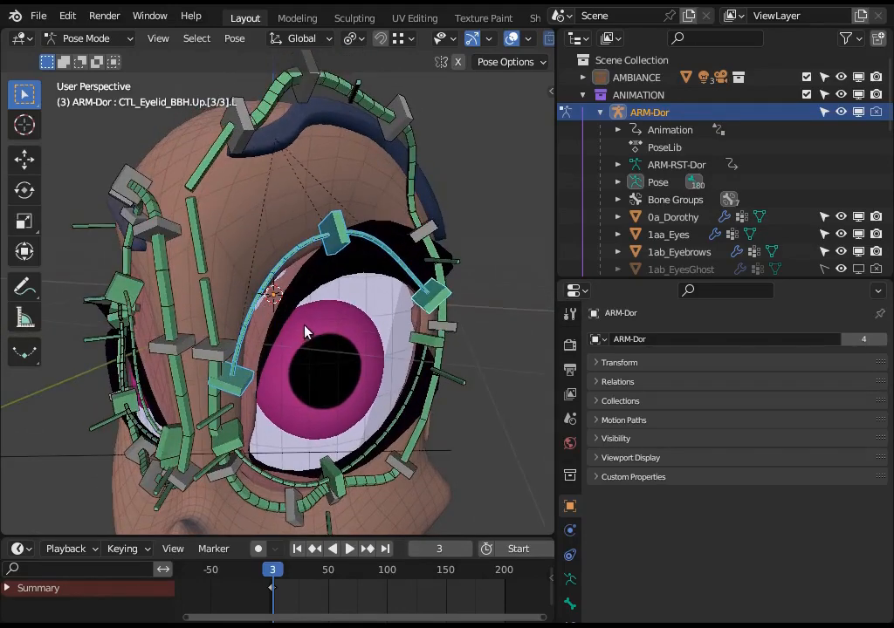
middle_click_drag(407, 359, 347, 338)
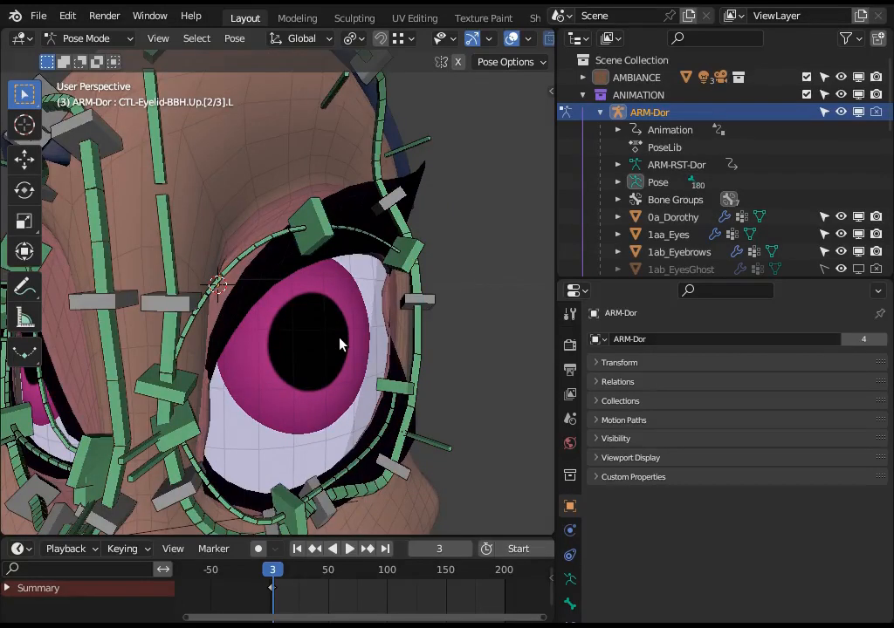
middle_click_drag(339, 344, 307, 359)
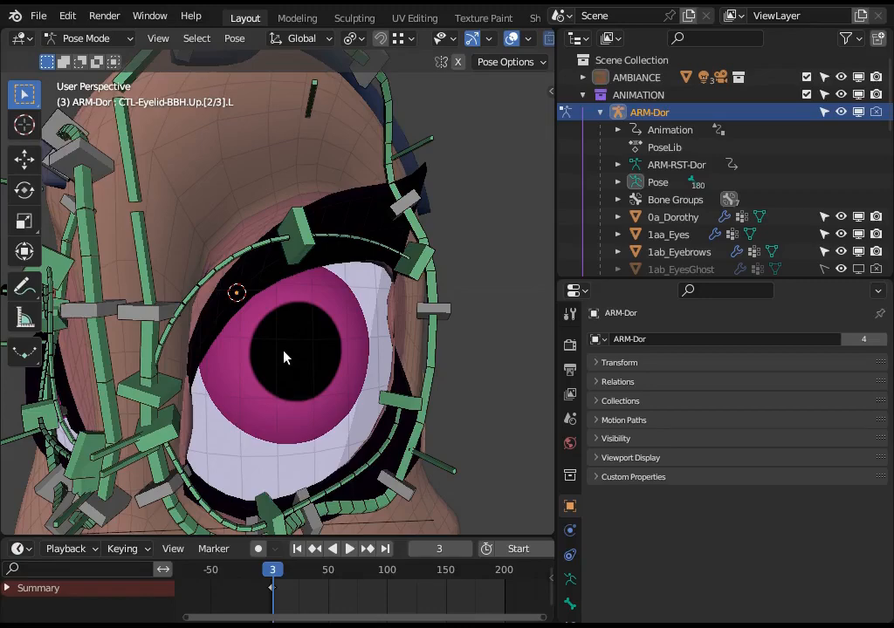
Move the inner upper-eyelid controller CTL_Eyelid_BBH.Up.[1/3].L toward the left pupil.
middle_click_drag(279, 349, 264, 336)
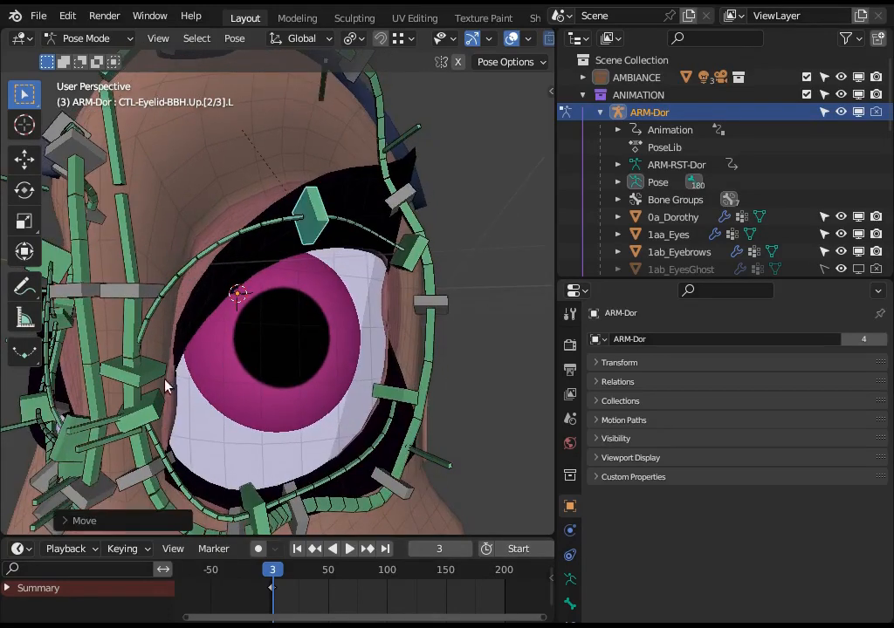
left_click(150, 378)
key("g")
left_click(198, 377)
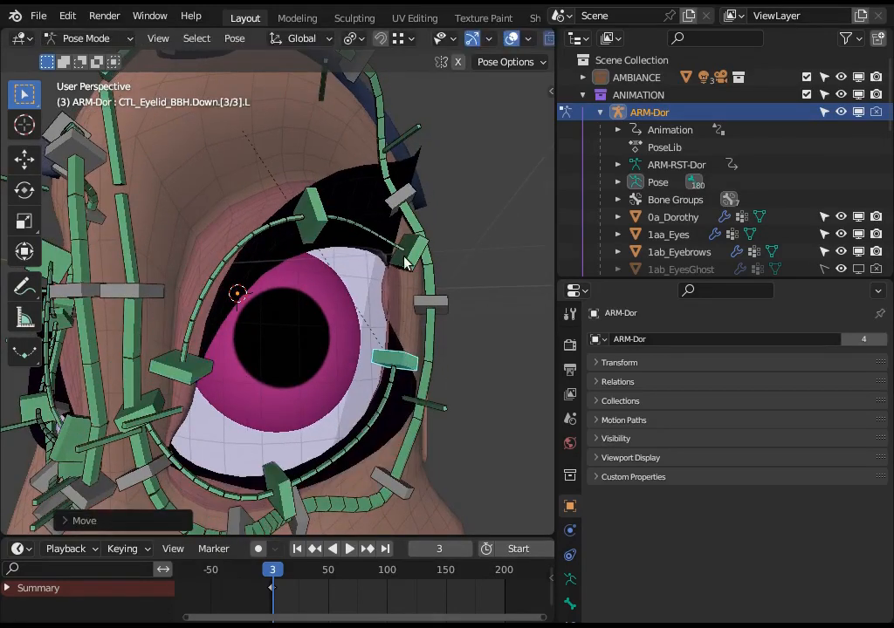
Lower the outer upper-eyelid controller CTL_Eyelid_BBH.Up.[3/3].L slightly and shift the middle controller toward the nose.
left_click(327, 216)
key("g")
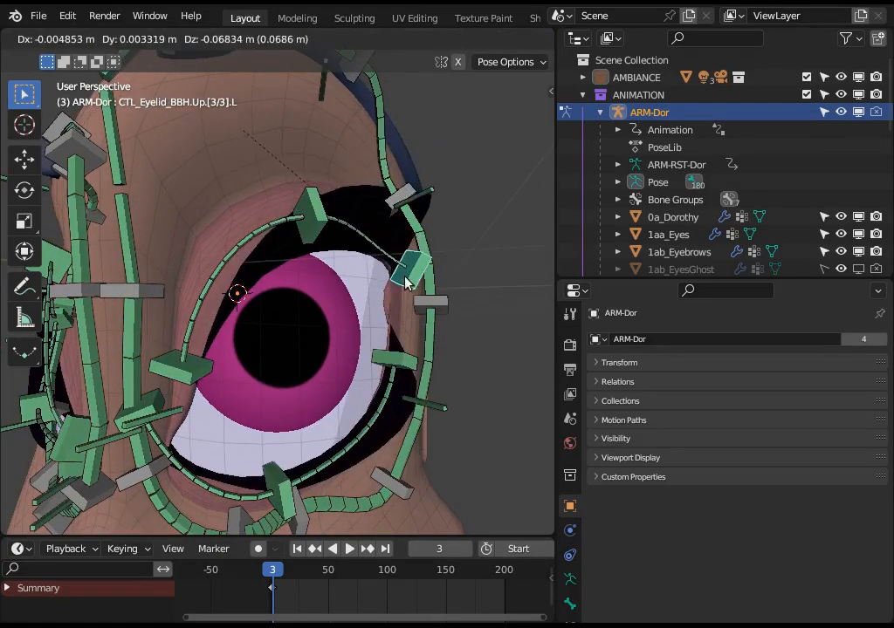
left_click(314, 238)
left_click(312, 234)
key("g")
left_click(266, 244)
Nudge the inner upper-eyelid controller CTL_Eyelid_BBH.Up.[1/3].L slightly toward the nose and view the reshaped eye.
left_click(204, 362)
key("g")
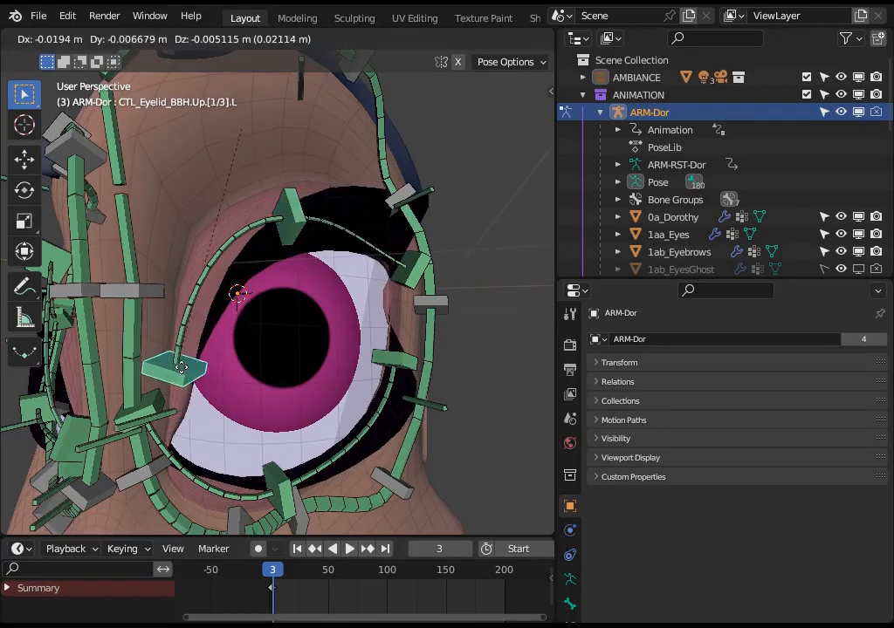
left_click(188, 371)
middle_click_drag(188, 371, 307, 330)
scroll(307, 323, "down", 1)
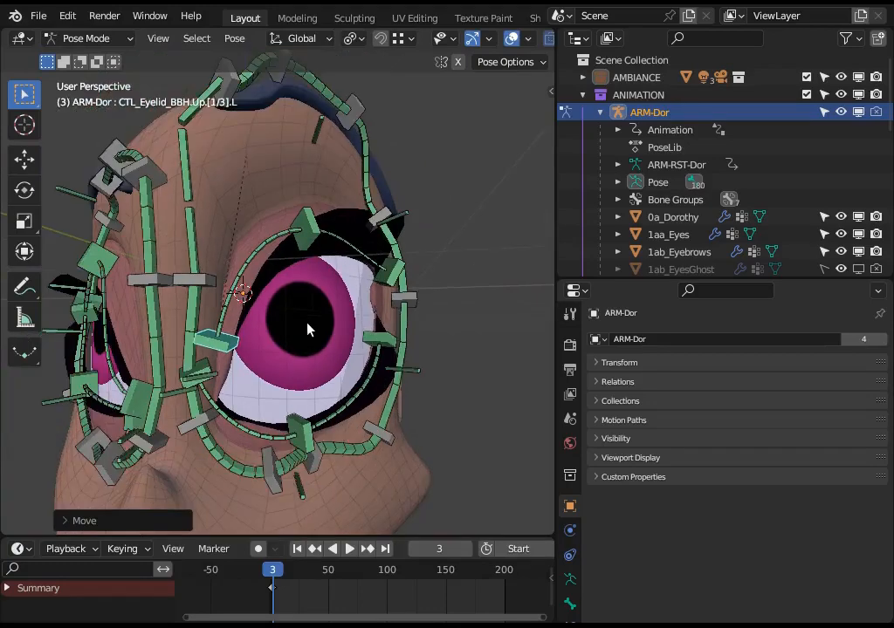
Move the middle lower-eyelid controller CTL_Eyelid_BBH.Down.[2/3].L up and outward.
left_click(298, 435)
key("g")
left_click(324, 388)
key("g")
left_click(325, 393)
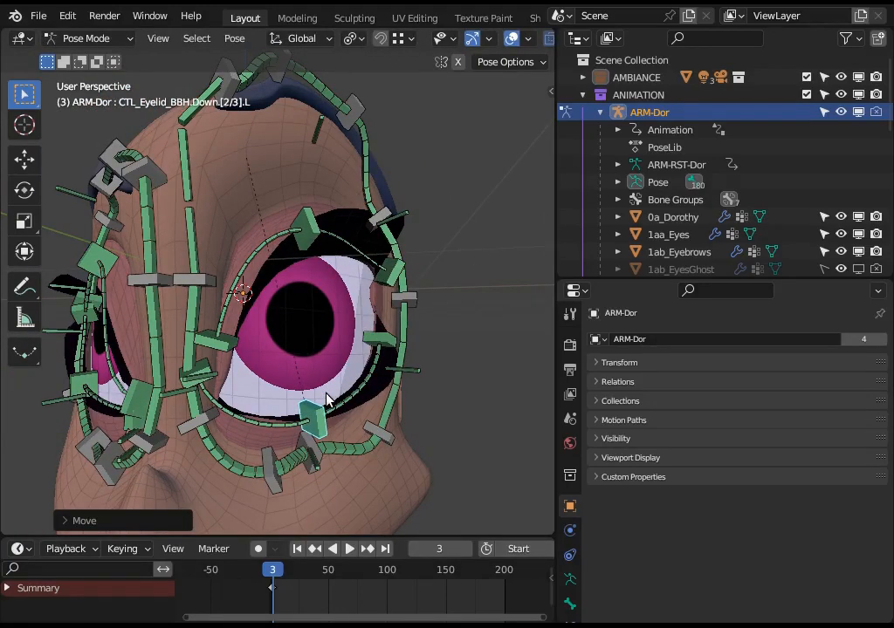
Select all of the rig's bones, clear the selection and view the posed left eye.
middle_click_drag(326, 399, 251, 355)
key("a")
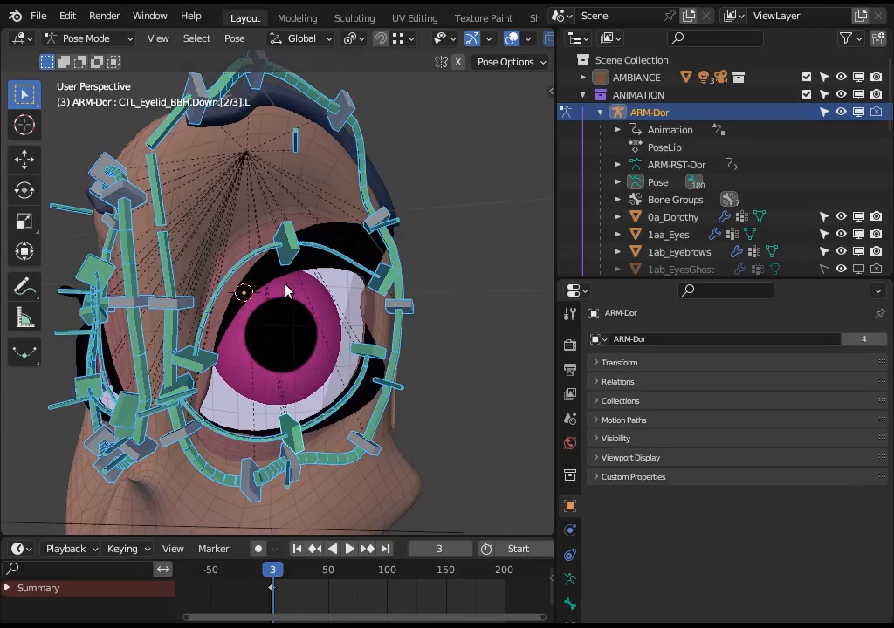
key("alt+a")
middle_click_drag(288, 320, 261, 367)
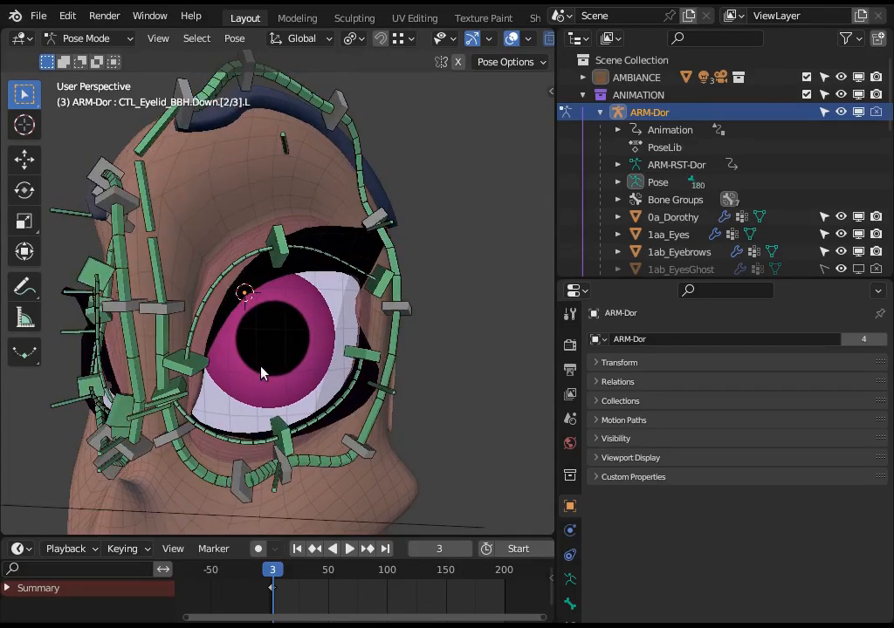
left_click(419, 426)
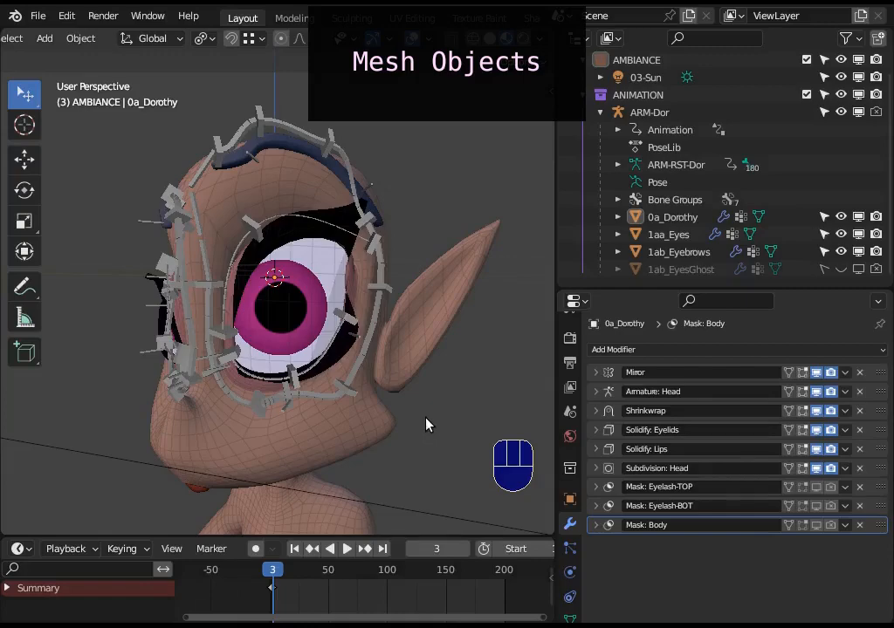
View the character's head with its rig from another angle and save the Blender file.
middle_click_drag(453, 431, 506, 352)
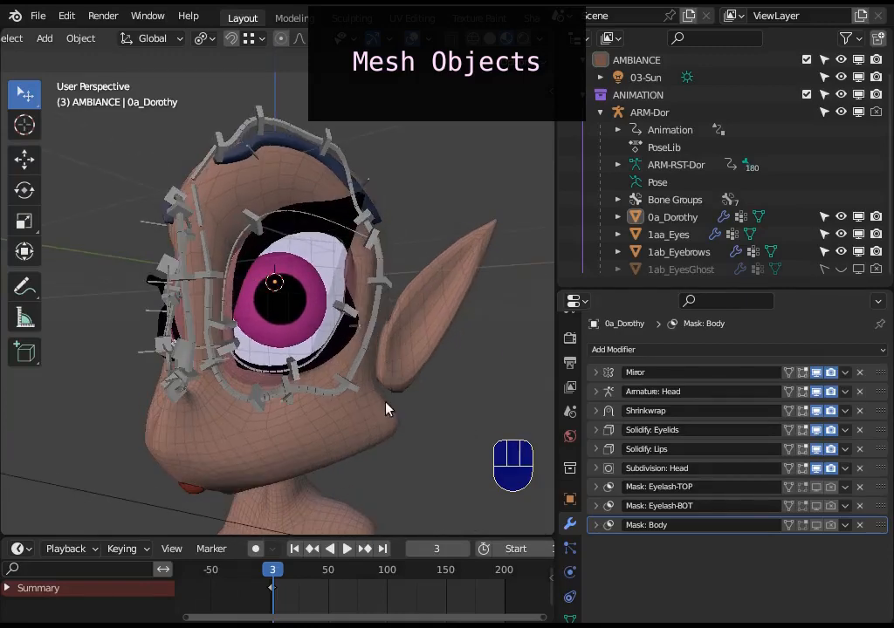
left_click(841, 112)
middle_click_drag(524, 262, 321, 402)
key("ctrl+s")
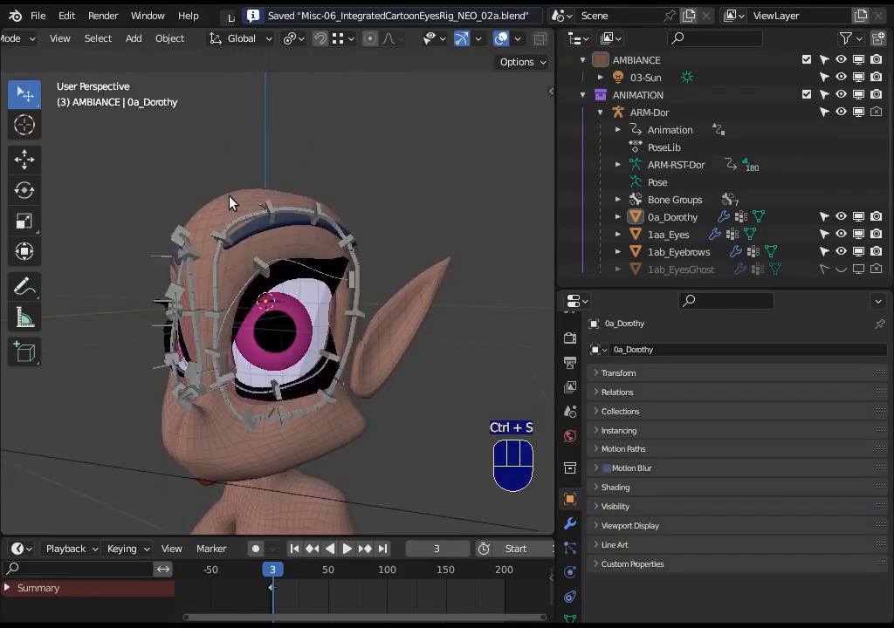
Isolate the body mesh 0a_Dorothy to show it alone, then bring the hidden objects back.
left_click(229, 201)
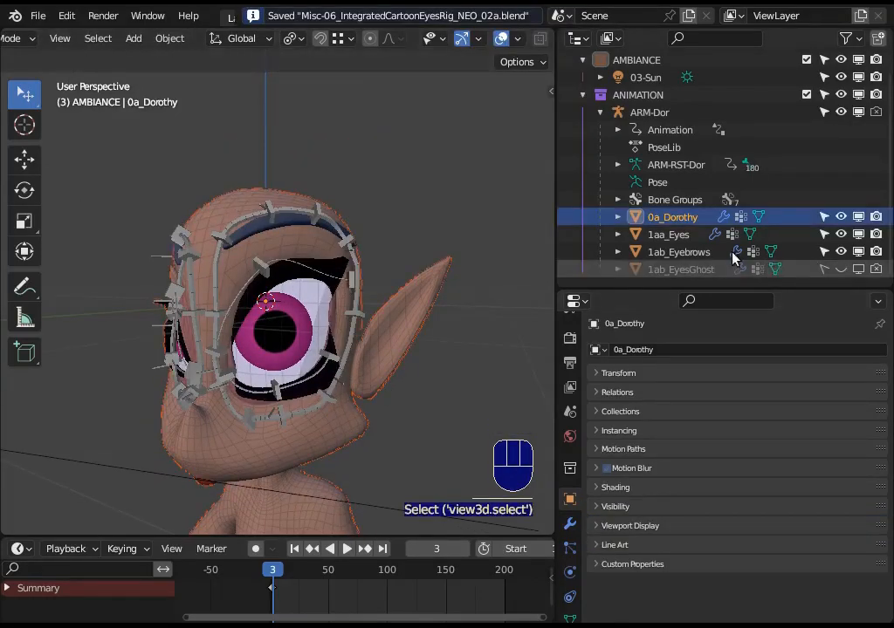
key("shift+h")
key("alt+h")
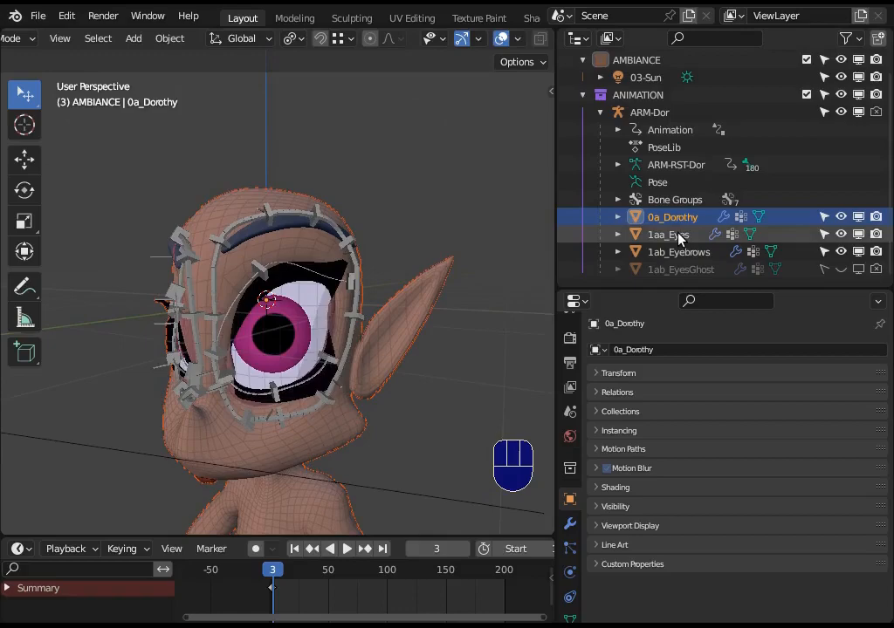
Isolate the eye mesh 1aa_Eyes to show it alone, then undo the hiding and clear the selection.
left_click(680, 235)
middle_click_drag(372, 275, 371, 284)
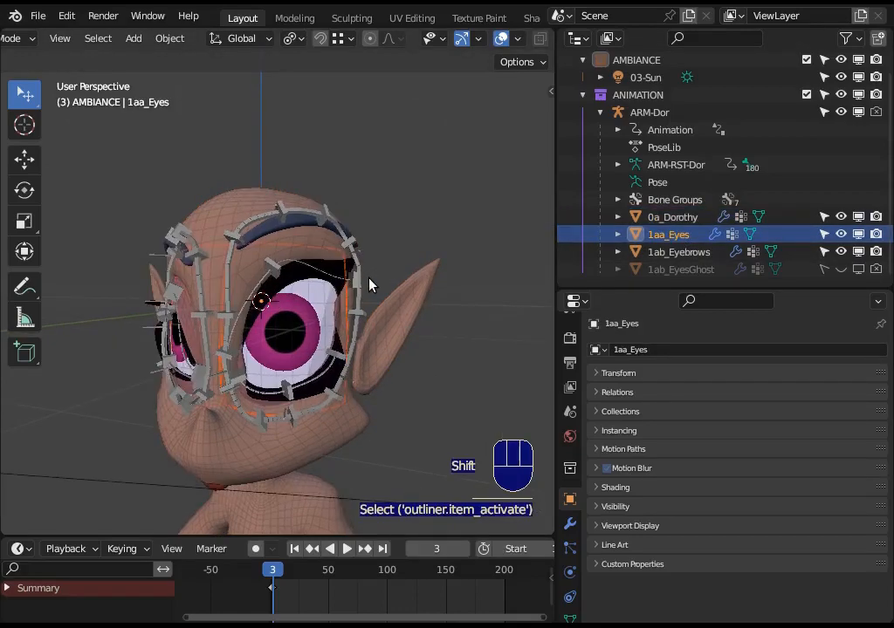
key("shift+h")
key("ctrl+z")
key("alt+a")
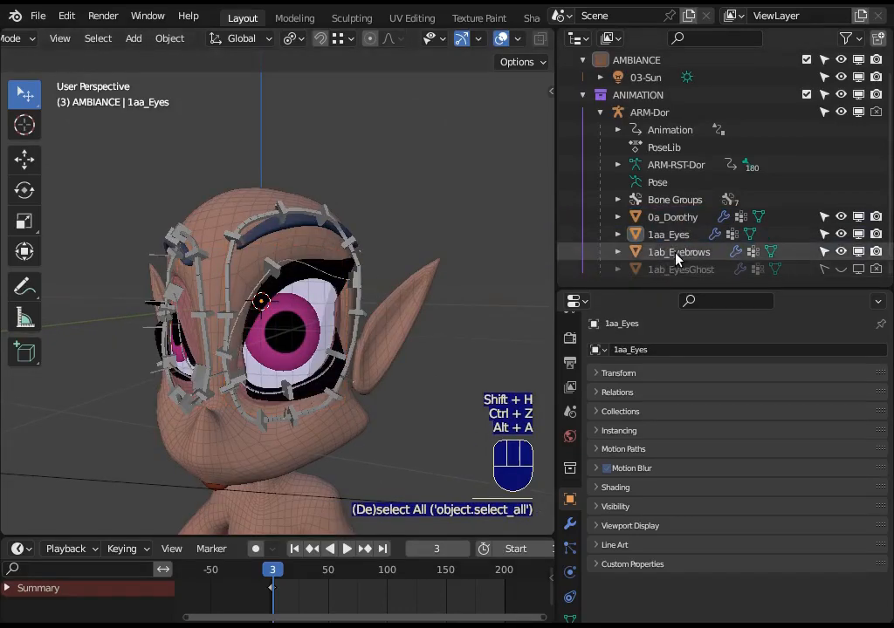
Isolate the eyebrow mesh 1ab_Eyebrows to show it alone, then undo the hiding.
left_click(678, 252)
middle_click_drag(455, 275, 359, 270)
key("shift+h")
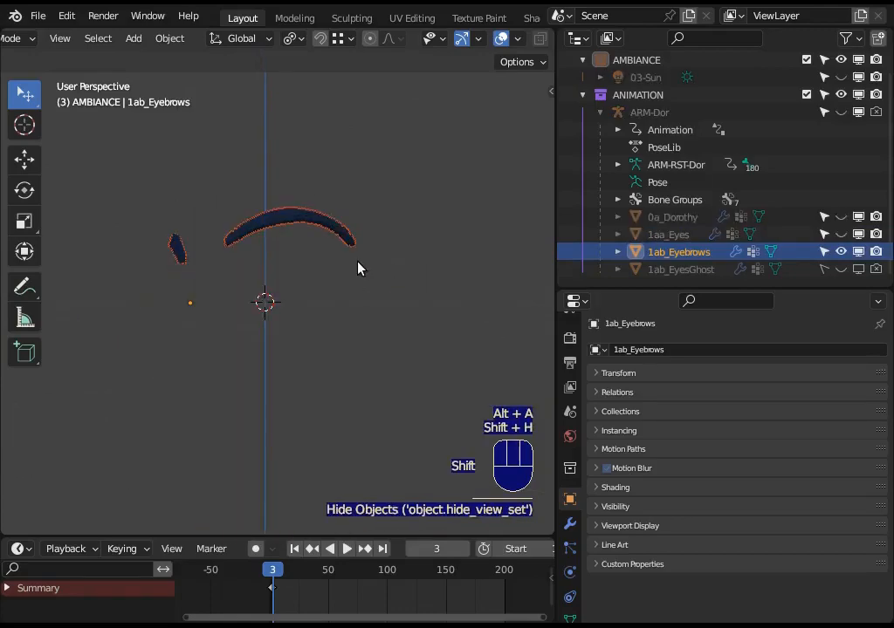
key("ctrl+z")
Show the base geometry of 1ab_Eyebrows in Edit Mode, then return to Object Mode and select the 0a_Dorothy mesh.
key("Tab")
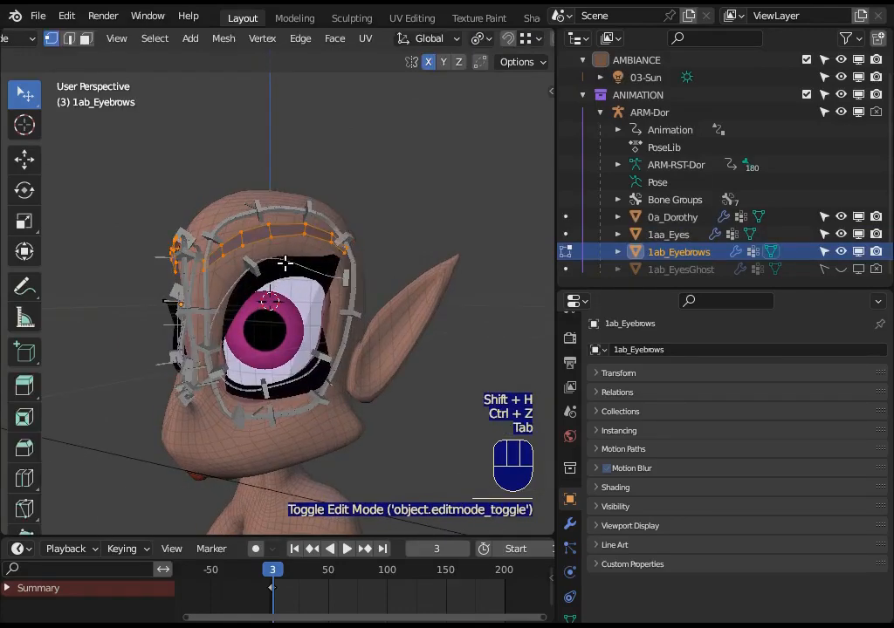
key("Tab")
middle_click_drag(299, 289, 268, 249)
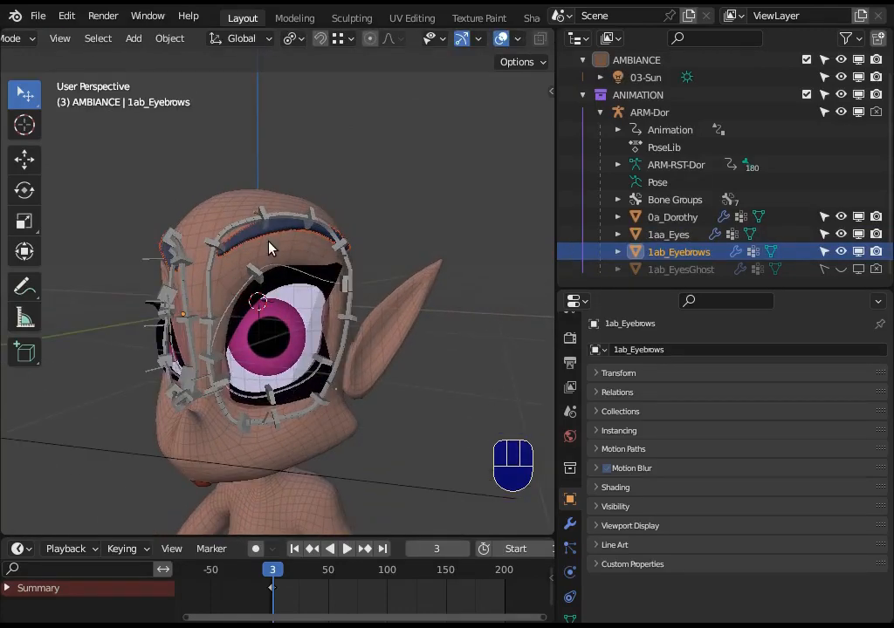
scroll(281, 259, "up", 1)
scroll(281, 259, "down", 1)
middle_click_drag(277, 247, 321, 272)
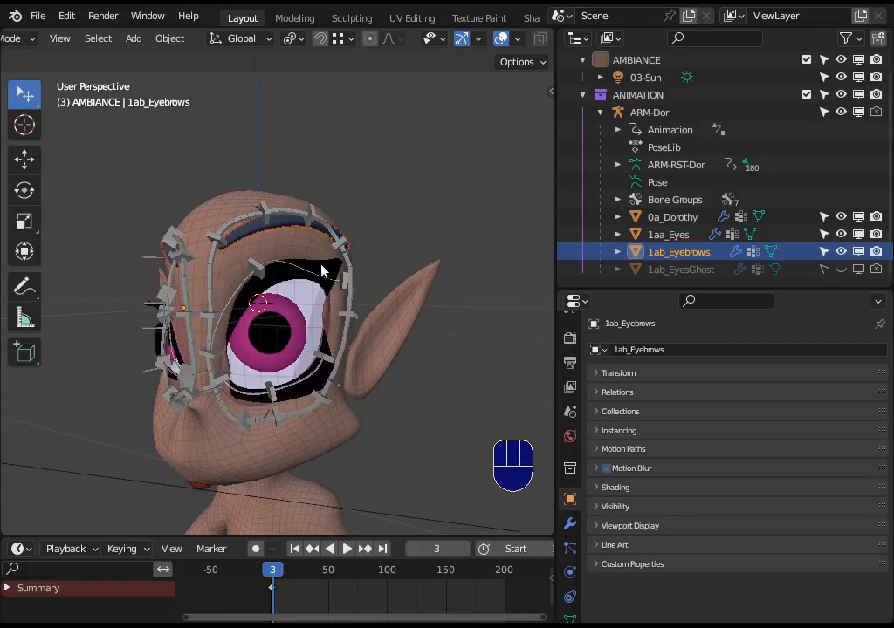
left_click(327, 272)
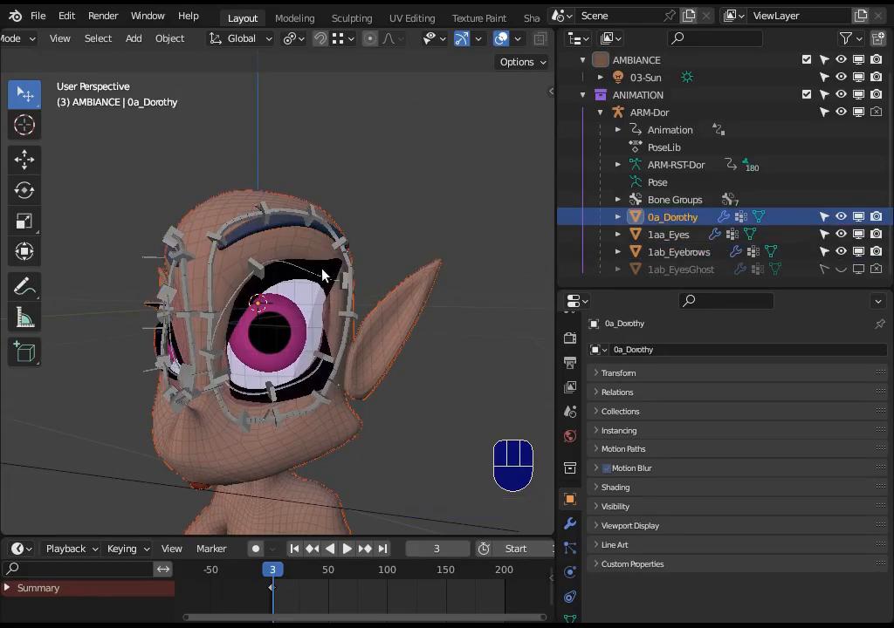
Show the base geometry of the 0a_Dorothy mesh in Edit Mode, select and deselect all its vertices, and return to Object Mode.
middle_click_drag(311, 424, 300, 373)
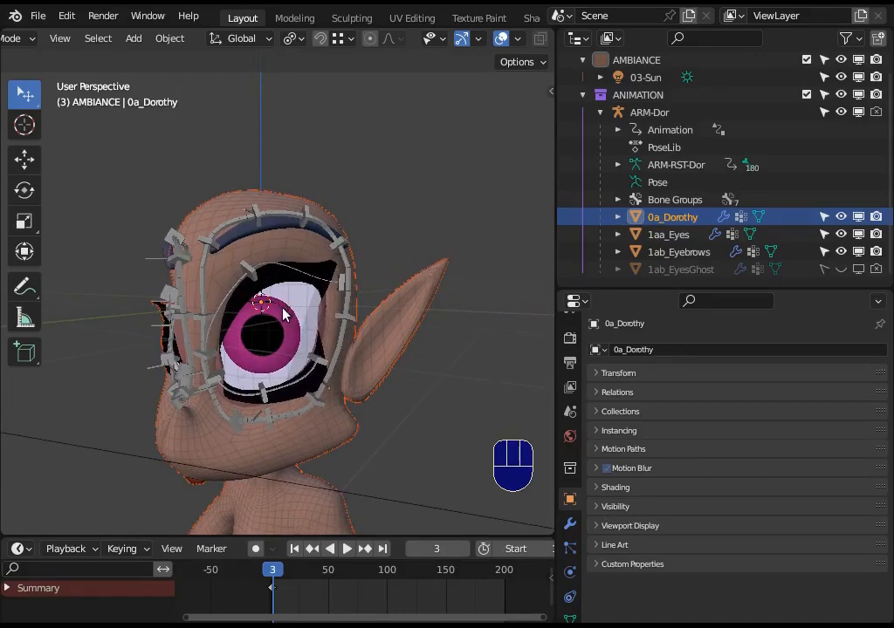
scroll(354, 366, "up", 1)
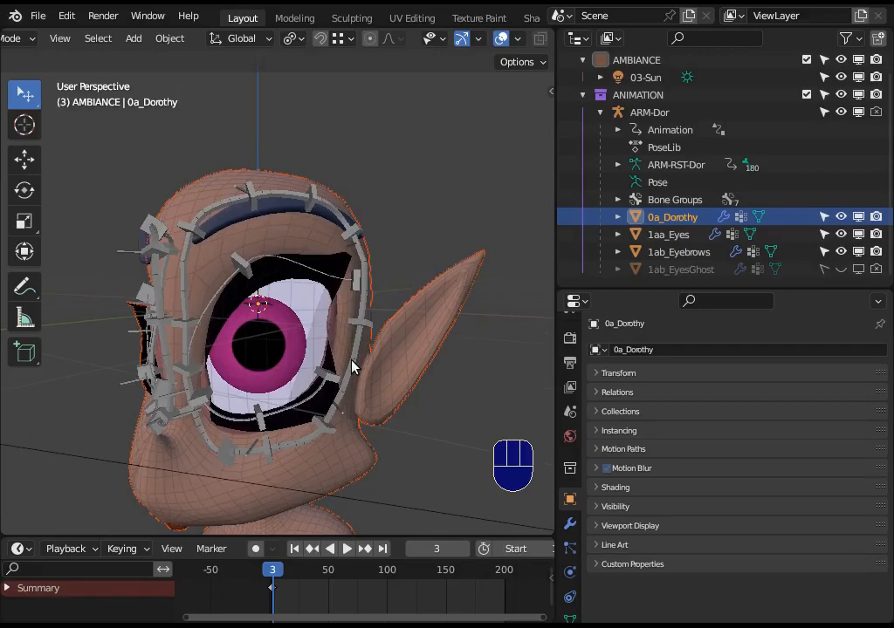
middle_click_drag(319, 352, 341, 352)
scroll(284, 324, "down", 1)
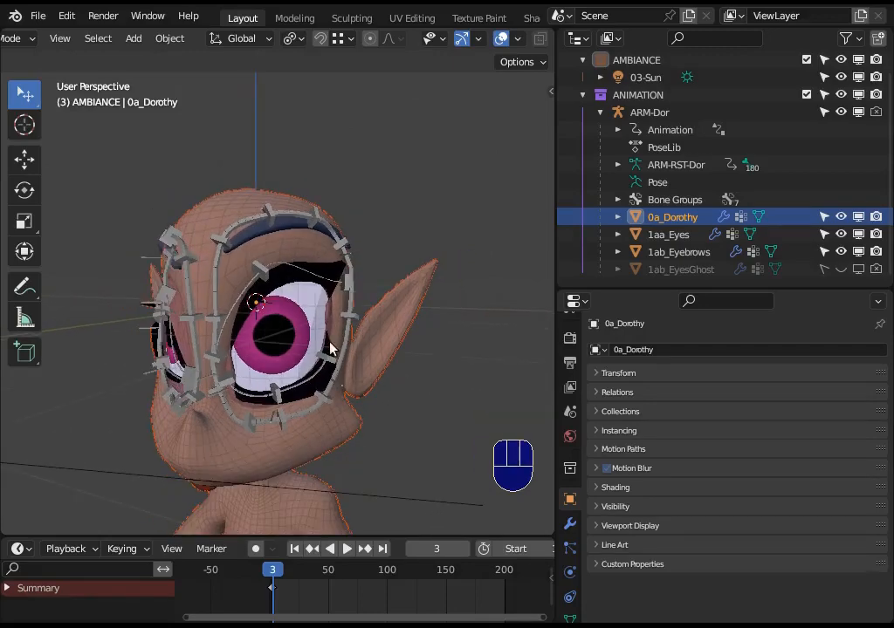
left_click(335, 260)
left_click(335, 259)
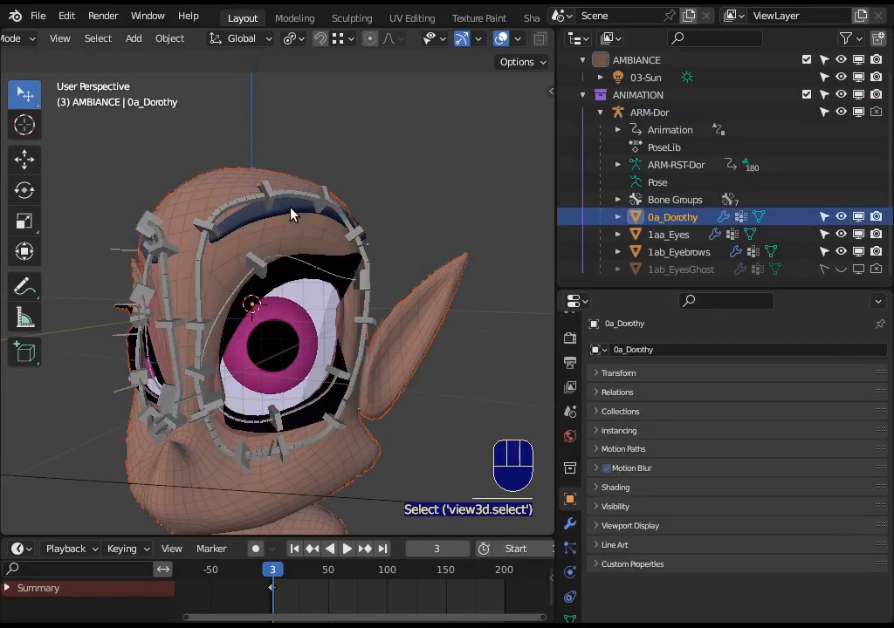
left_click(295, 220)
left_click(312, 245)
key("Tab")
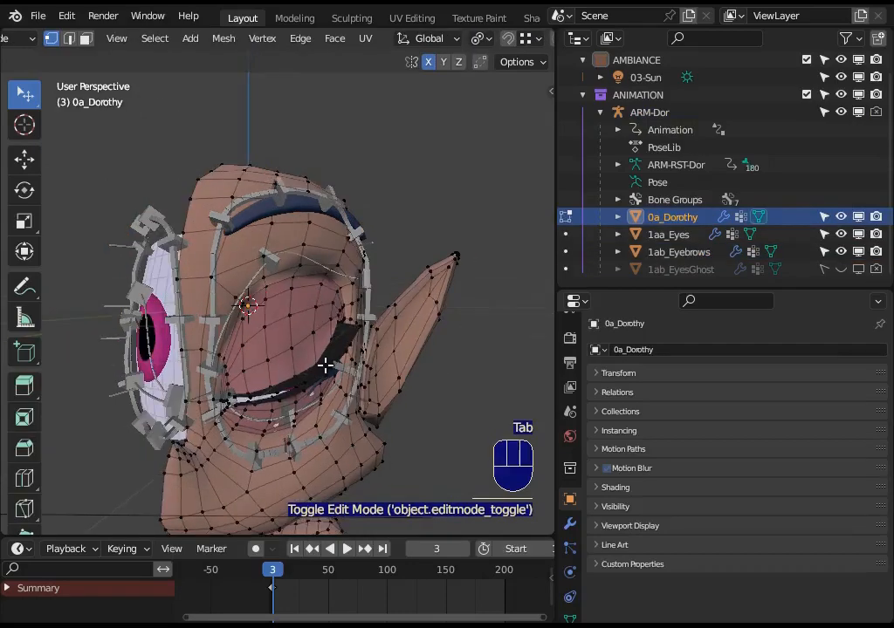
key("a")
middle_click_drag(269, 369, 304, 307)
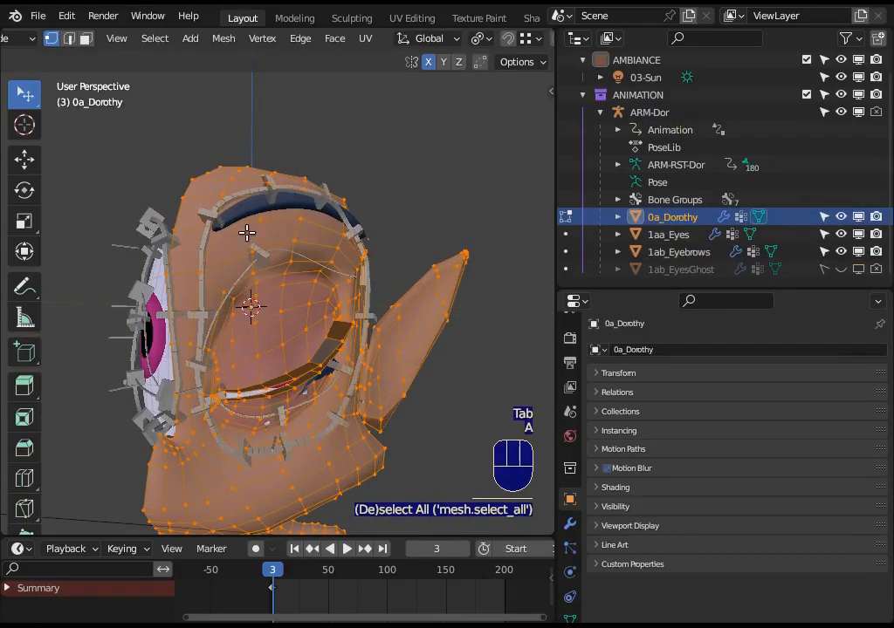
key("alt+a")
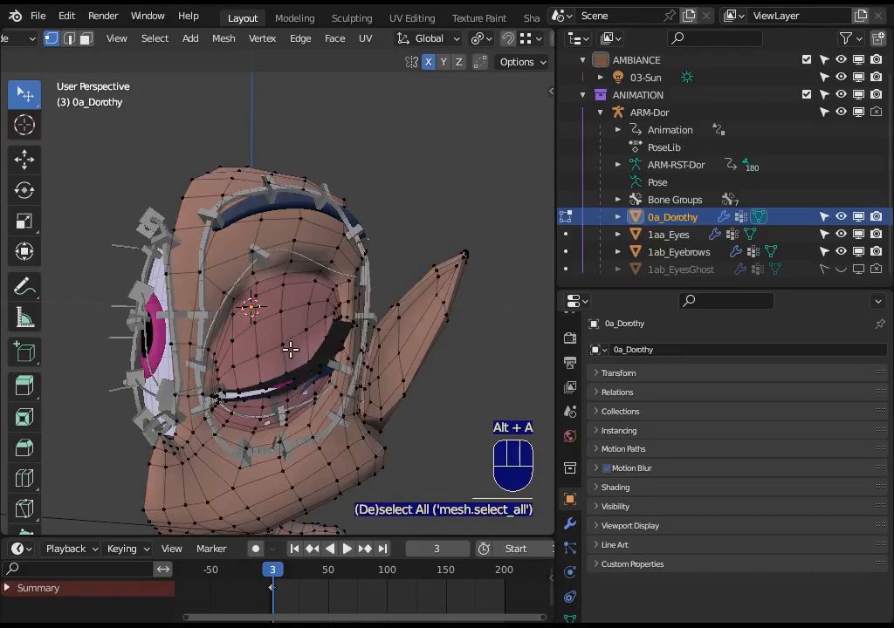
key("ctrl+Tab")
key("Tab")
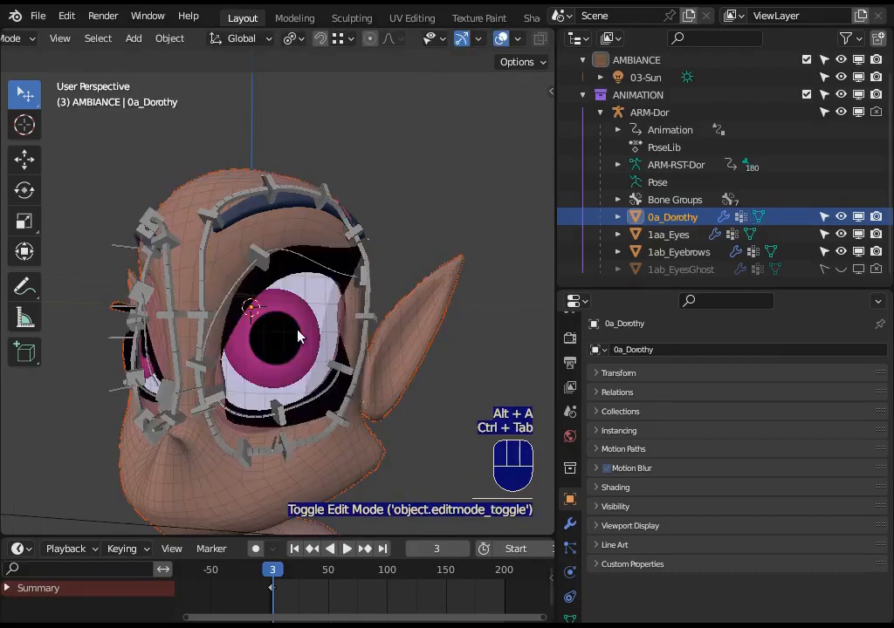
Enable 1ab_EyesGhost in the viewports, unhide it, and examine its surface around the eyes from several angles.
left_click(678, 251)
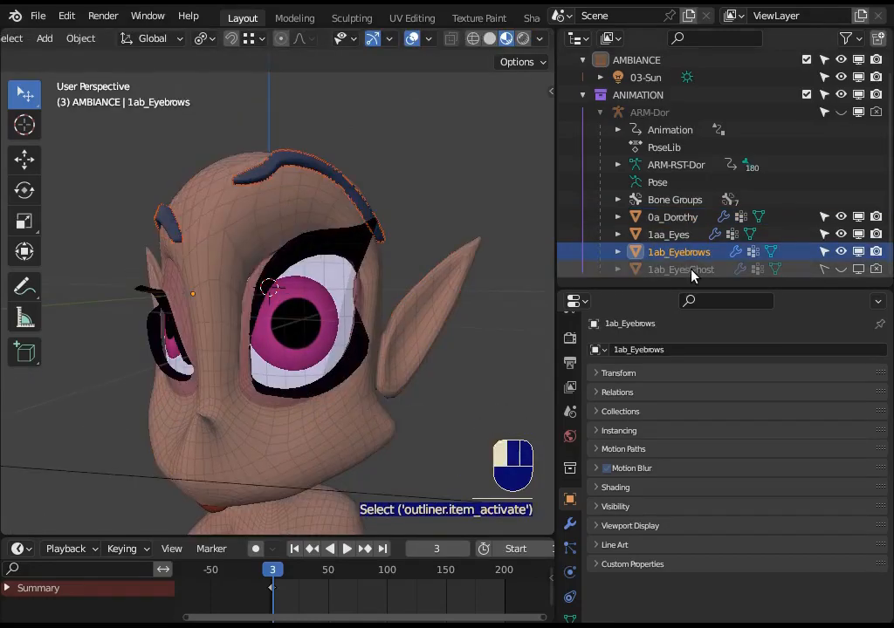
left_click(681, 269)
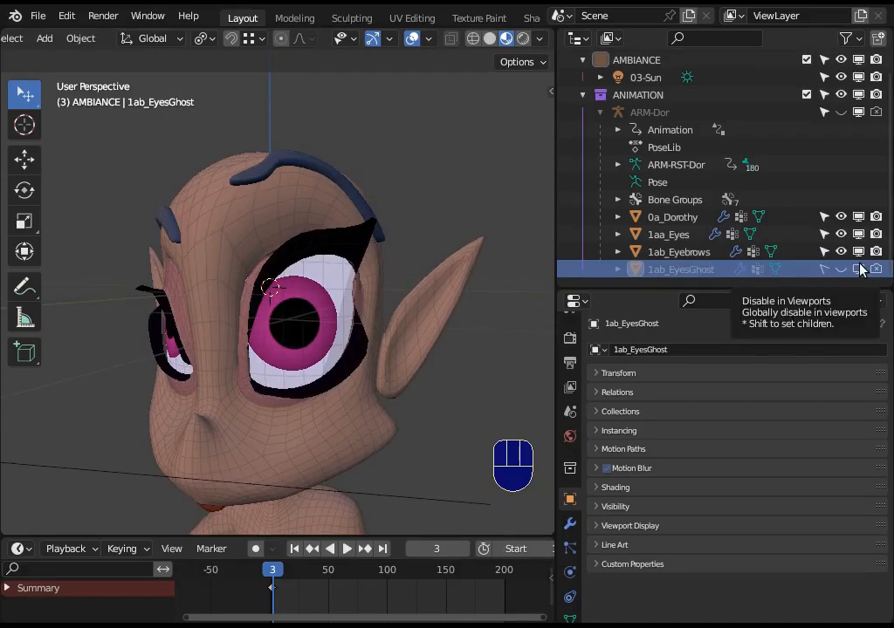
left_click(859, 269)
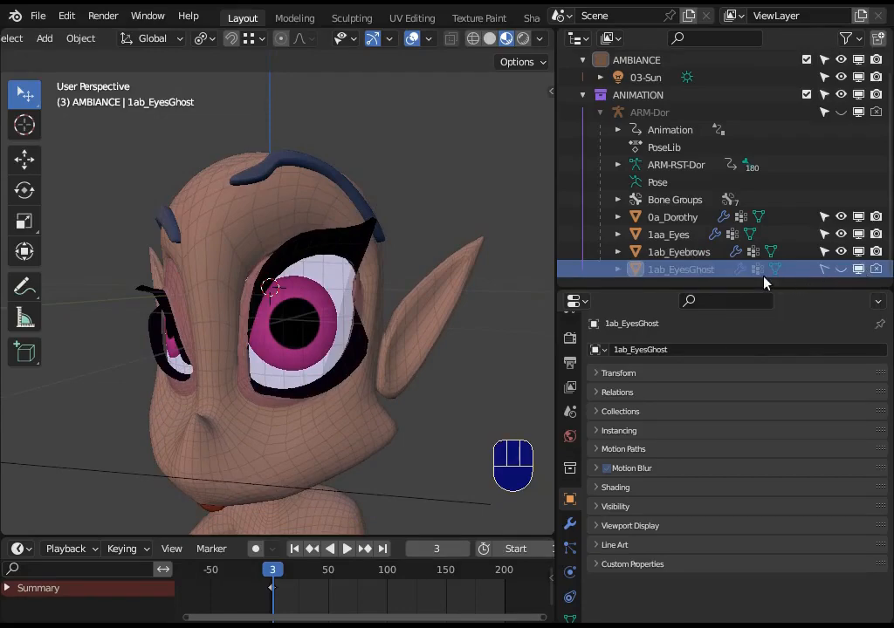
left_click(839, 269)
mouse_move(253, 348)
middle_mouse_down()
mouse_move(281, 362)
mouse_move(253, 349)
middle_mouse_up()
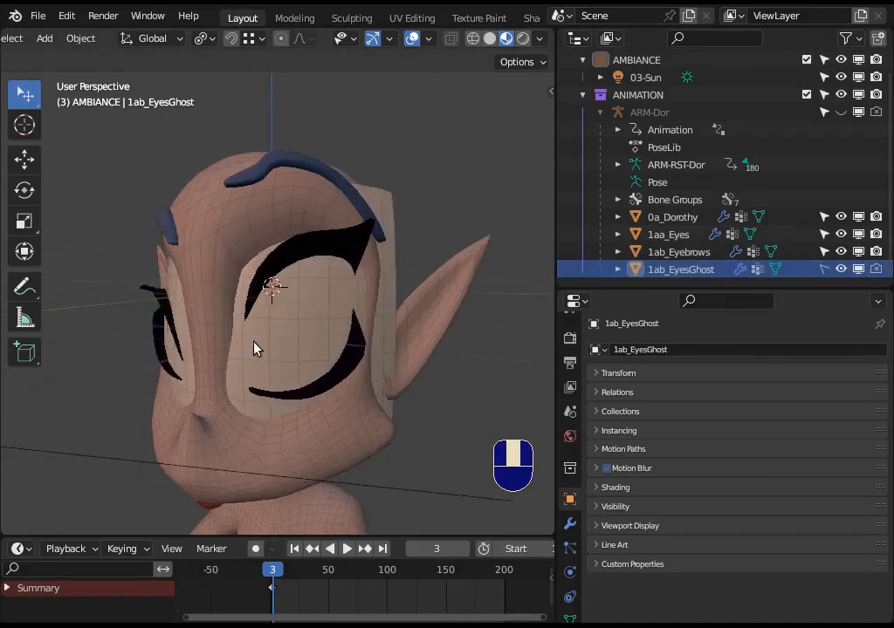
left_click(377, 298)
middle_click_drag(299, 314, 305, 384)
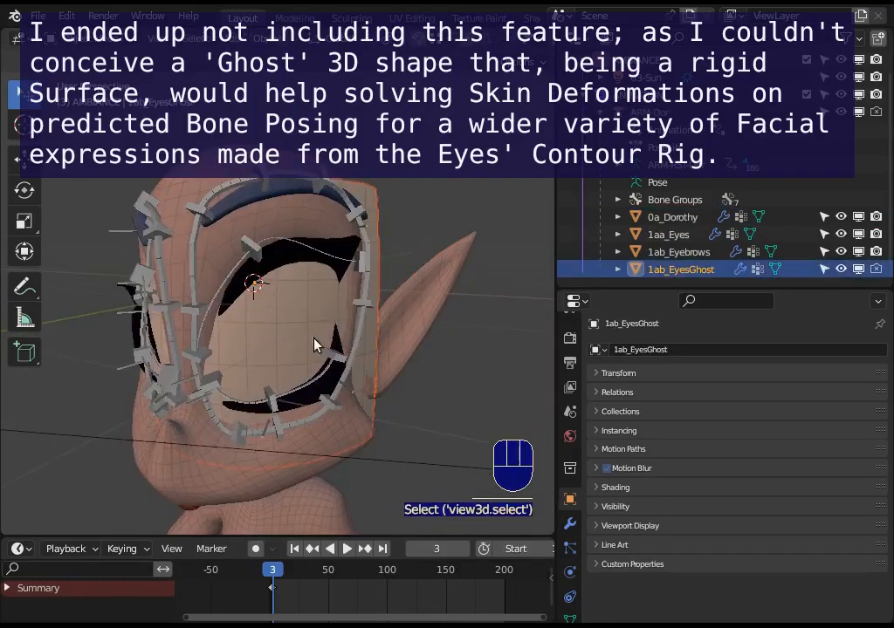
middle_click_drag(313, 339, 328, 356)
scroll(320, 362, "up", 1)
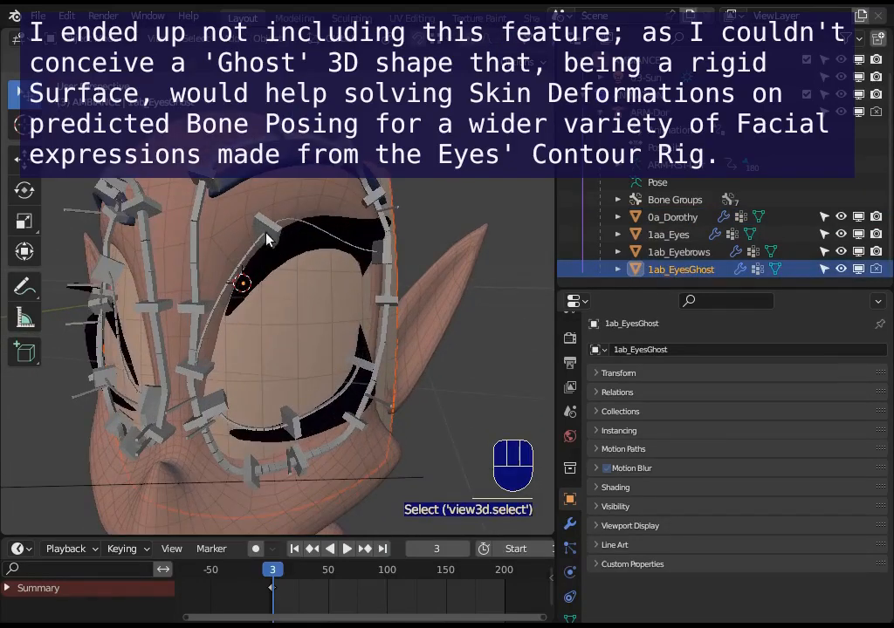
Put the ARM-Dor armature in Pose Mode and move the EyeContour-Bendy-Handler.L.004 bone above the left eyebrow.
left_click(267, 238)
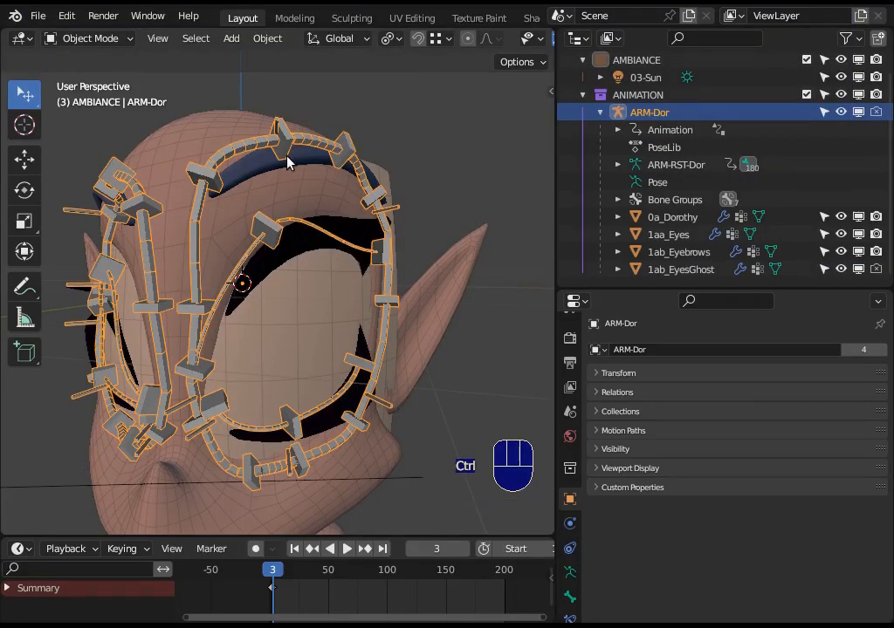
key("ctrl+Tab")
middle_click_drag(311, 178, 263, 166)
key("g")
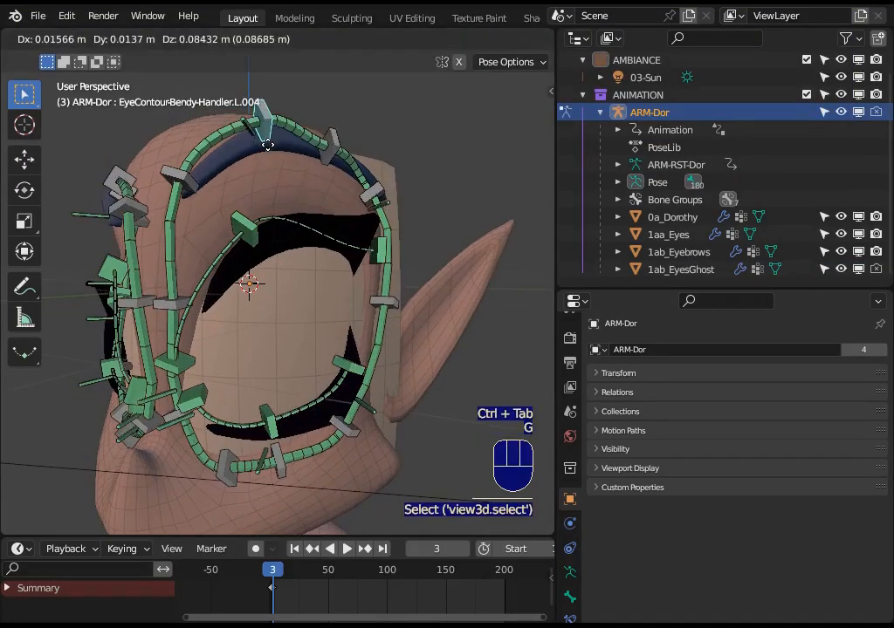
left_click(268, 139)
Move the left eye's lower and outer contour handler bones, including EyeContour-Bendy-Handler.L.008 and L.009, away from the eye.
left_click(273, 457)
key("g")
left_click(283, 471)
left_click(351, 430)
key("g")
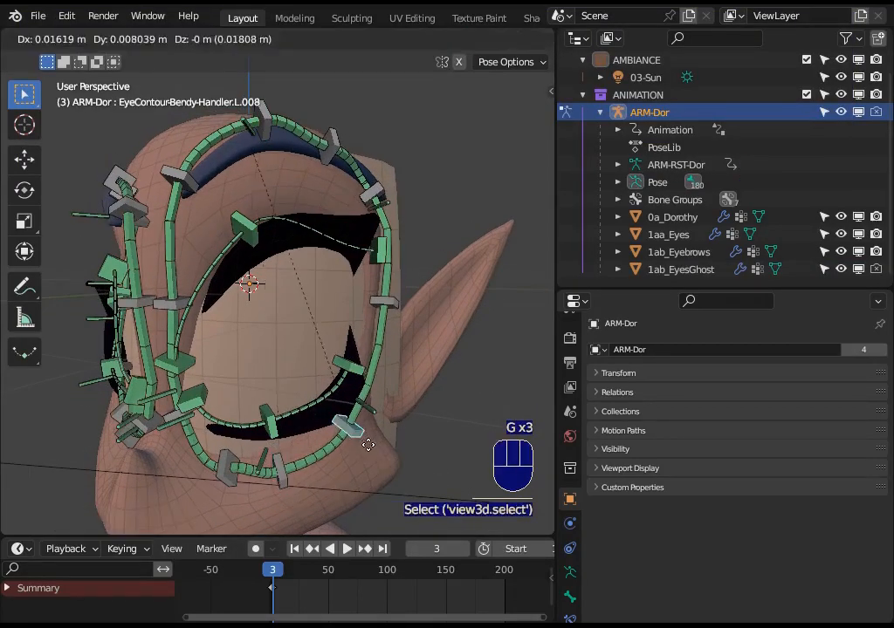
left_click(368, 444)
left_click(392, 304)
key("g")
left_click(410, 302)
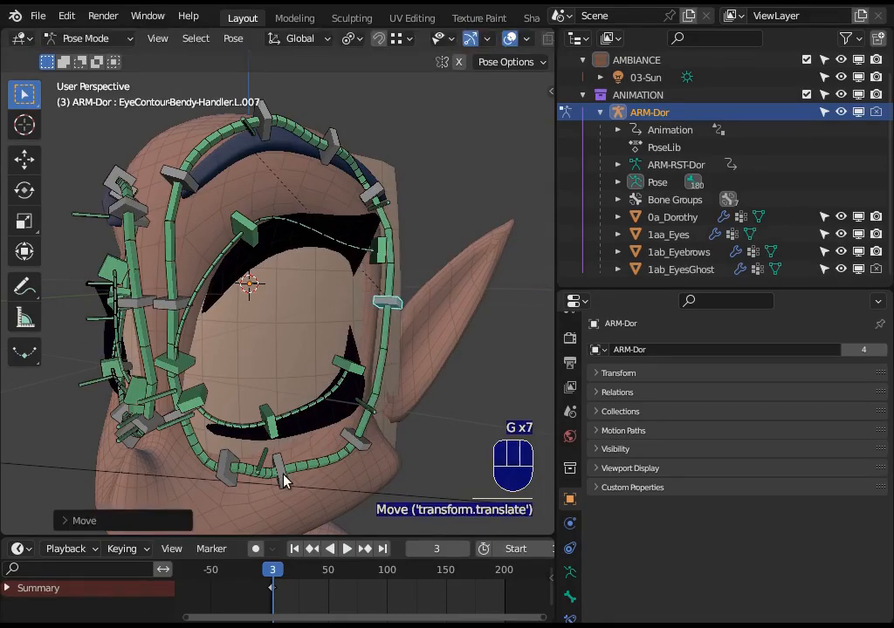
left_click(283, 473)
key("g")
left_click(281, 480)
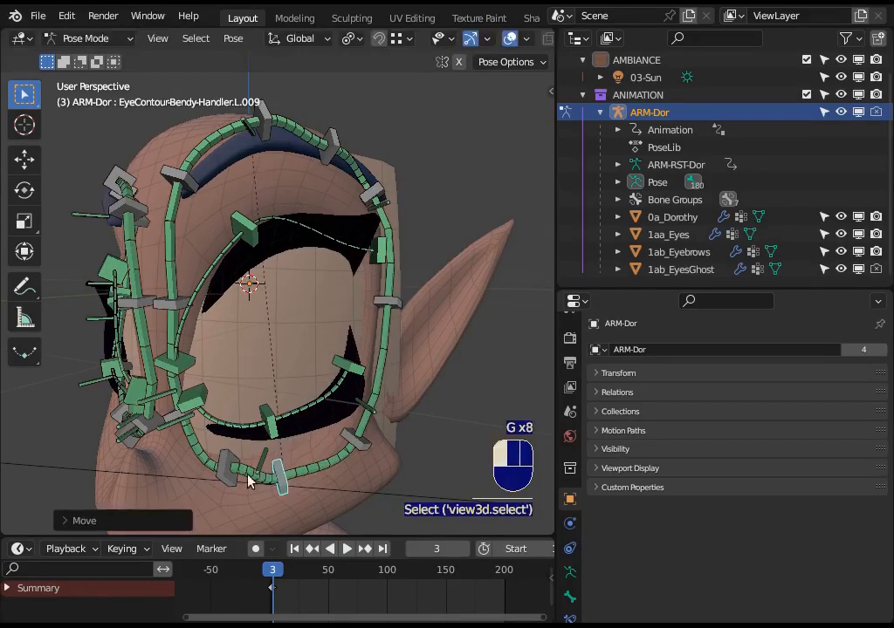
Move EyeContour-Bendy-Handler.L.010 toward the nose and rotate it.
left_click(223, 467)
key("g")
key("g")
left_click(210, 461)
key("r")
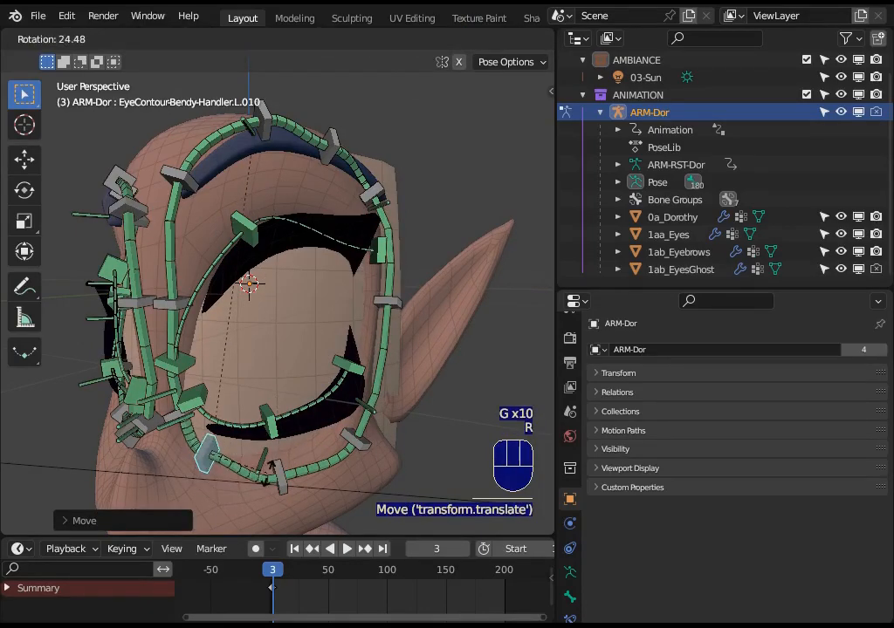
left_click(252, 447)
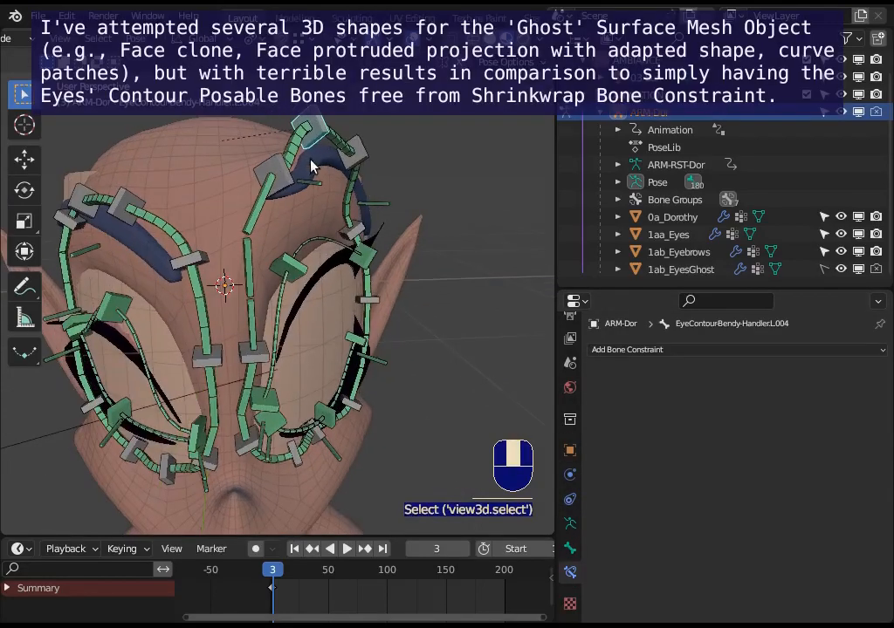
Move EyeContour-Bendy-Handler.L.004 to several positions above the left eye, working from front, three-quarter and side views.
key("g")
left_click(356, 225)
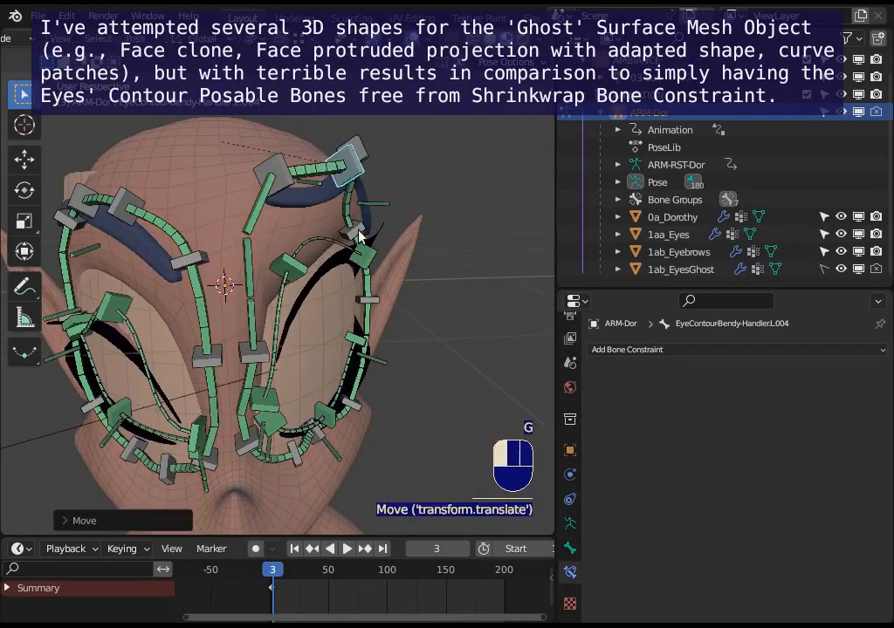
middle_click_drag(356, 225, 418, 216)
key("g")
left_click(349, 207)
middle_click_drag(350, 206, 282, 191)
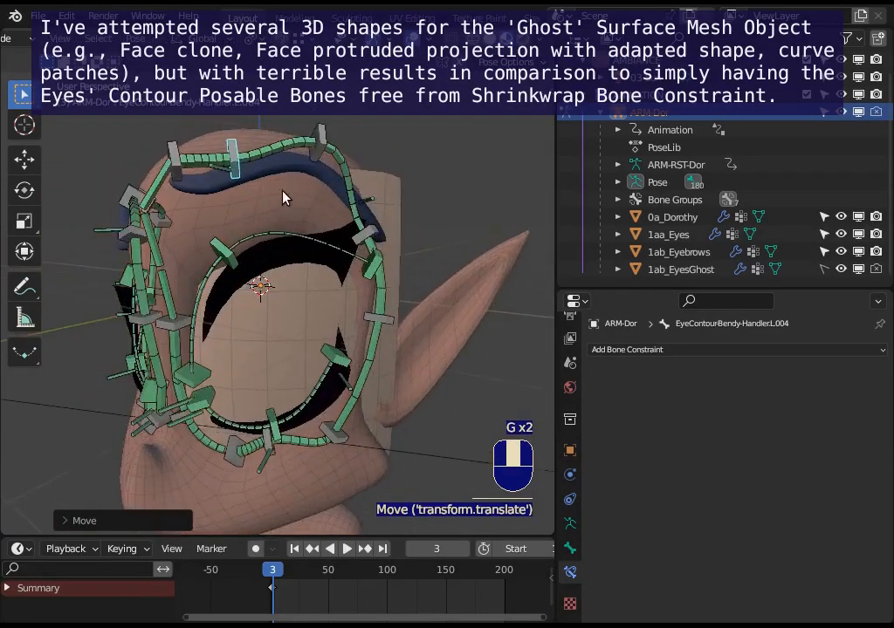
key("g")
left_click(325, 134)
left_click(326, 145)
middle_click_drag(376, 208, 245, 201)
key("g")
left_click(256, 203)
left_click(199, 166)
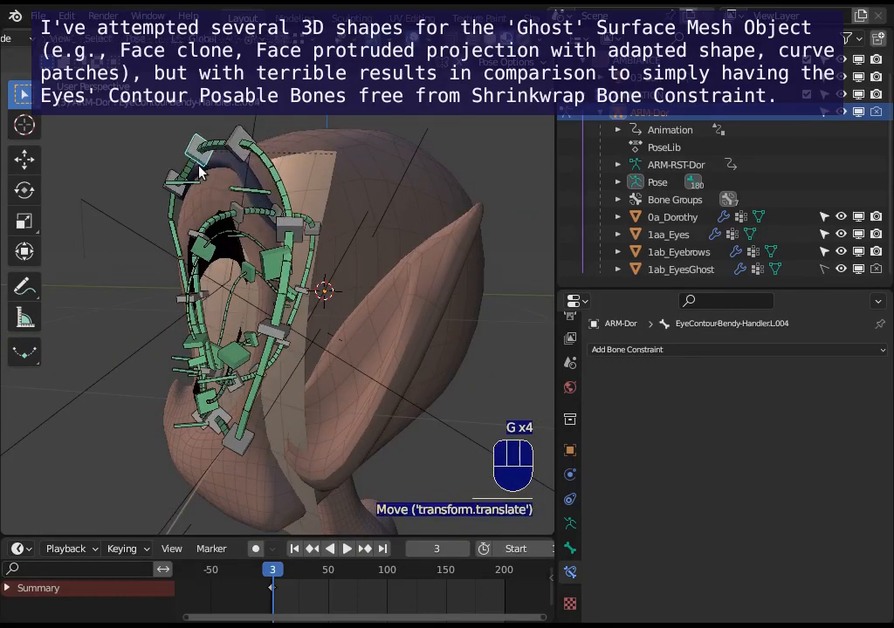
left_click(217, 167)
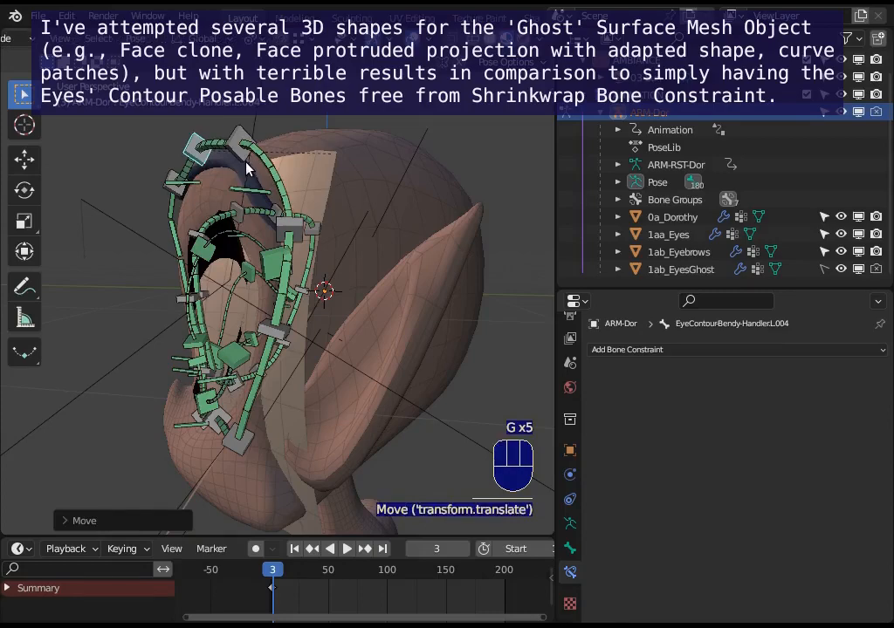
Move the two handler bones on either side of EyeContour-Bendy-Handler.L.004, ending with L.003, closer to the forehead.
left_click(246, 162)
key("g")
left_click(252, 162)
left_click(178, 187)
key("g")
left_click(185, 189)
middle_click_drag(187, 193, 339, 244)
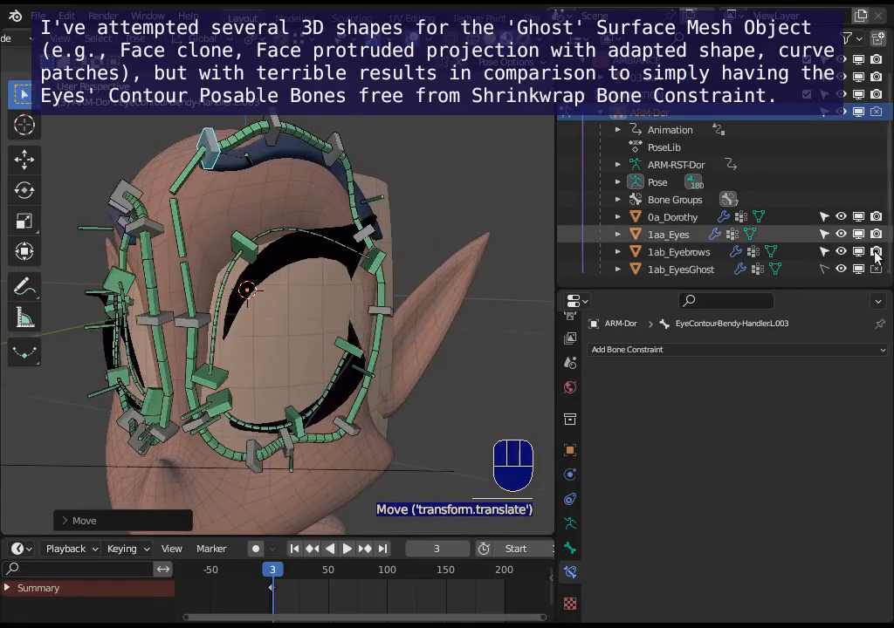
Return to Object Mode and add a Mask modifier to 1ab_EyesGhost using the TEST vertex group, inverted.
left_click(859, 268)
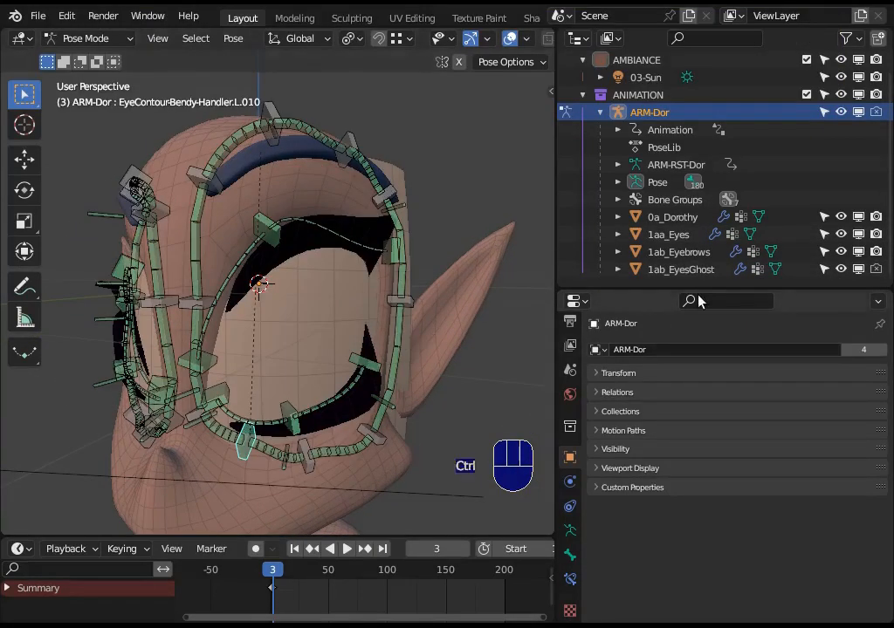
key("ctrl+Tab")
left_click(329, 381)
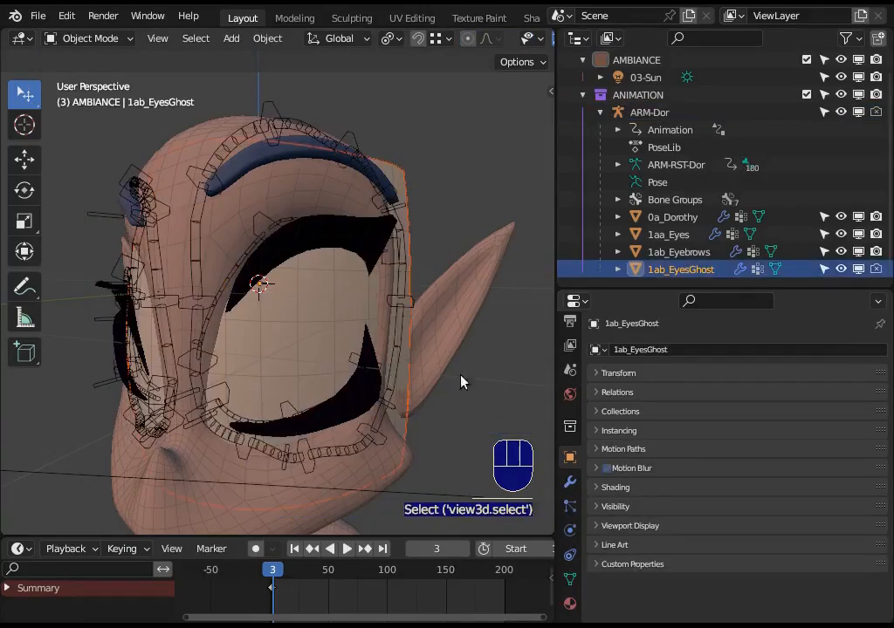
left_click(571, 485)
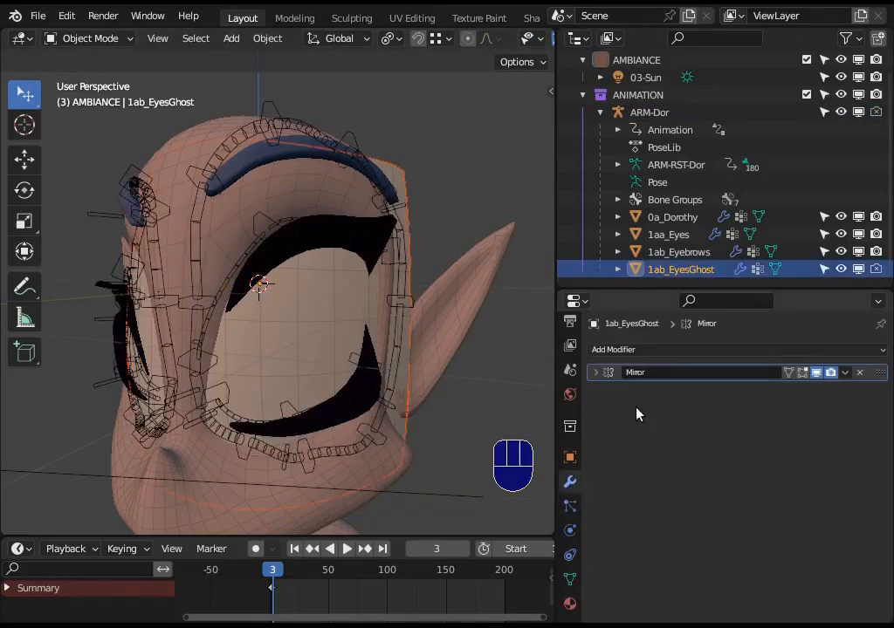
left_click(624, 351)
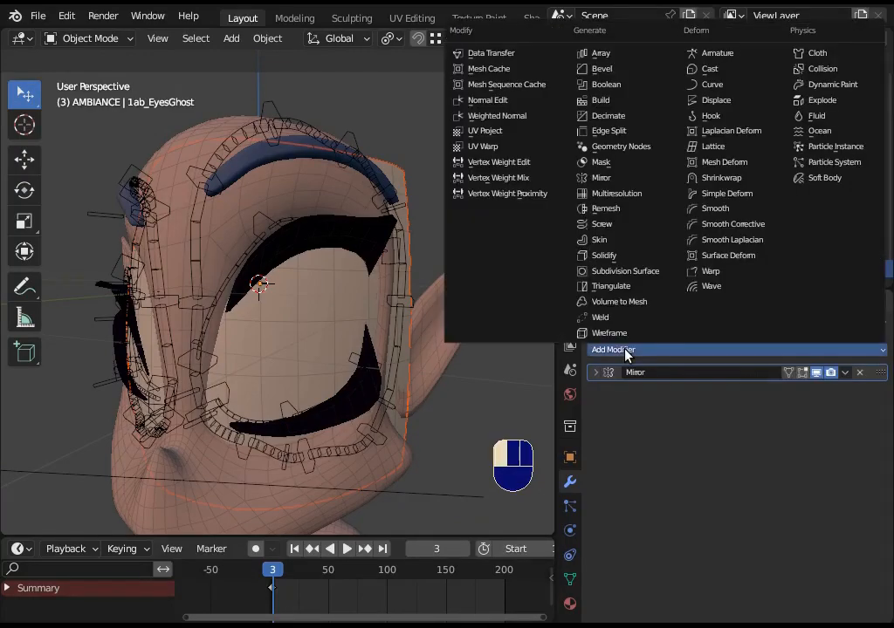
left_click(601, 162)
left_click(816, 432)
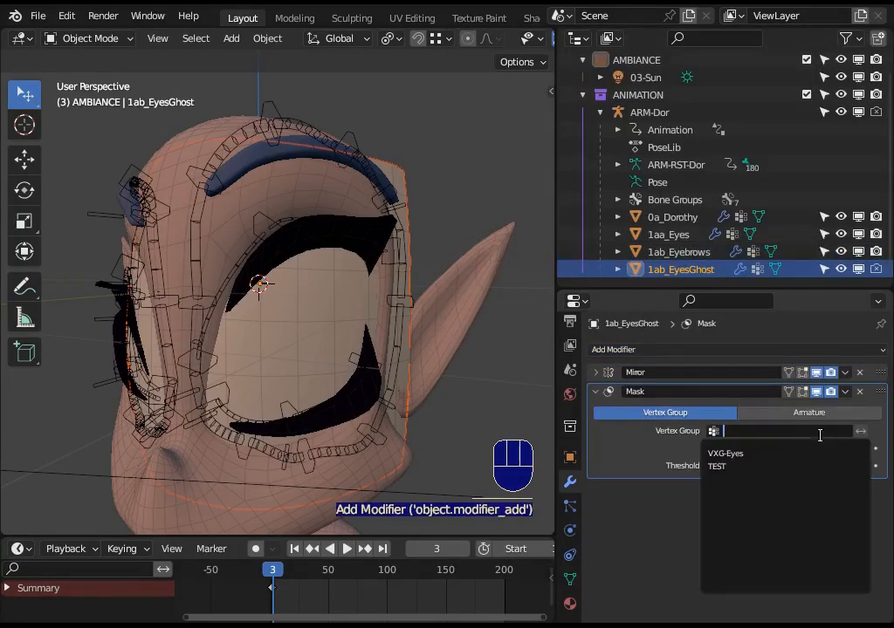
left_click(744, 467)
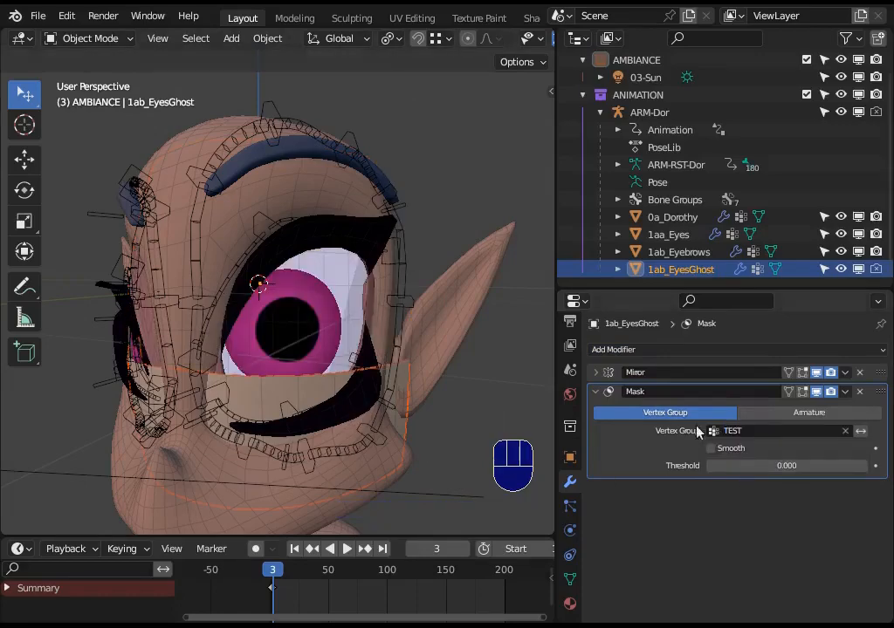
left_click(861, 431)
Put ARM-Dor in Pose Mode and move EyeContour-Bendy-Handler.L.010 across the eye against the masked ghost surface.
left_click(253, 337)
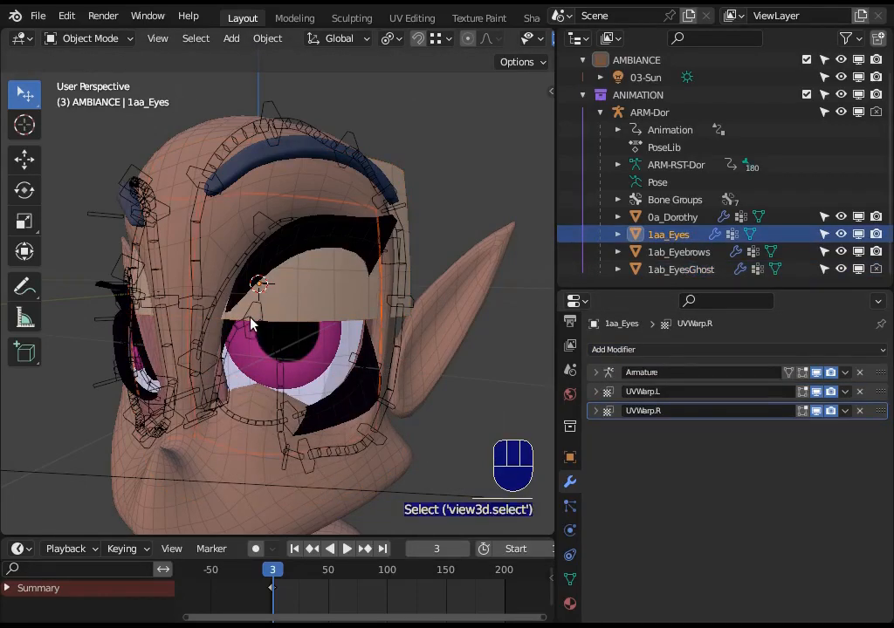
left_click(252, 324)
key("ctrl+Tab")
left_click(260, 321)
key("g")
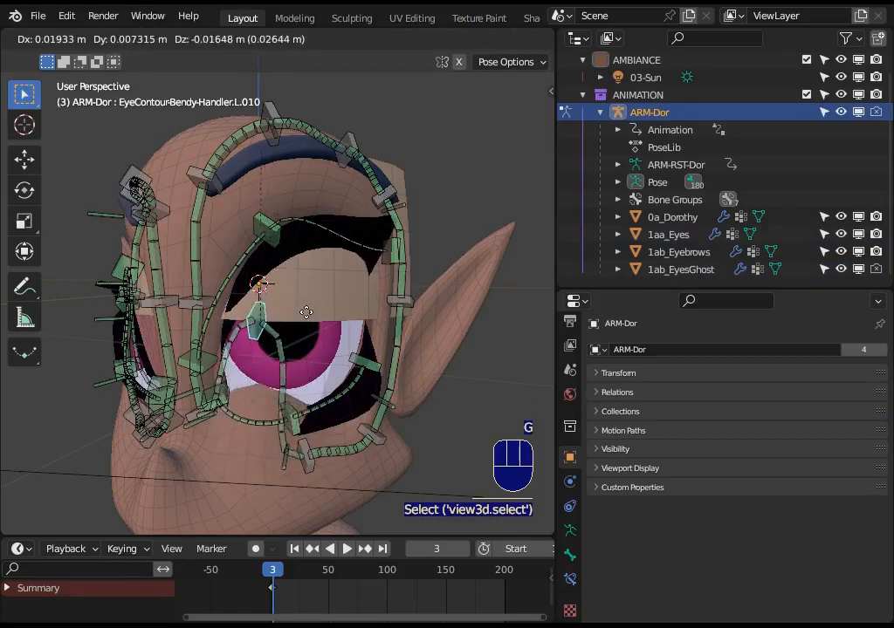
left_click(258, 336)
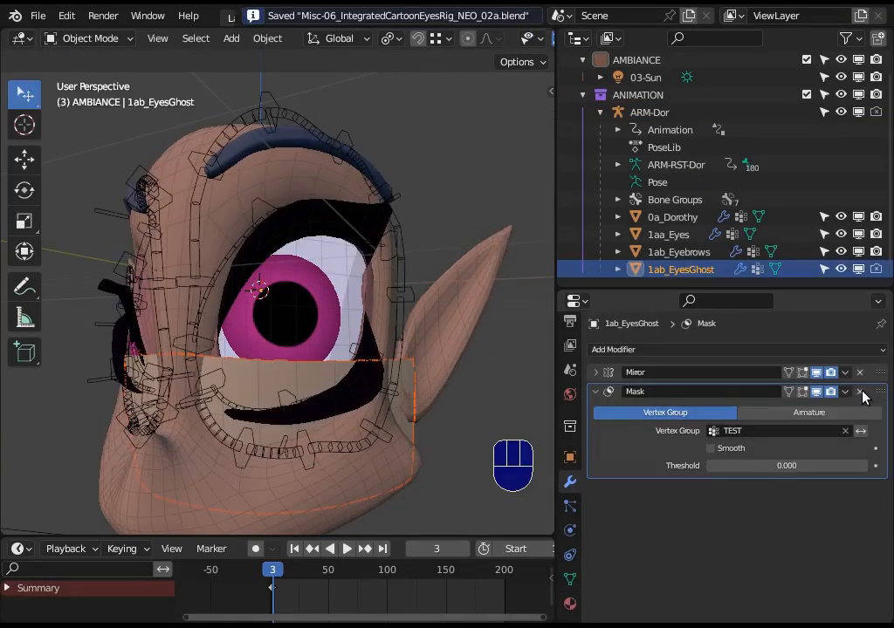
Remove the Mask modifier from 1ab_EyesGhost, then select EyeContour-Bendy-Handler.L.010 on ARM-Dor in Pose Mode.
left_click(860, 392)
left_click(252, 462)
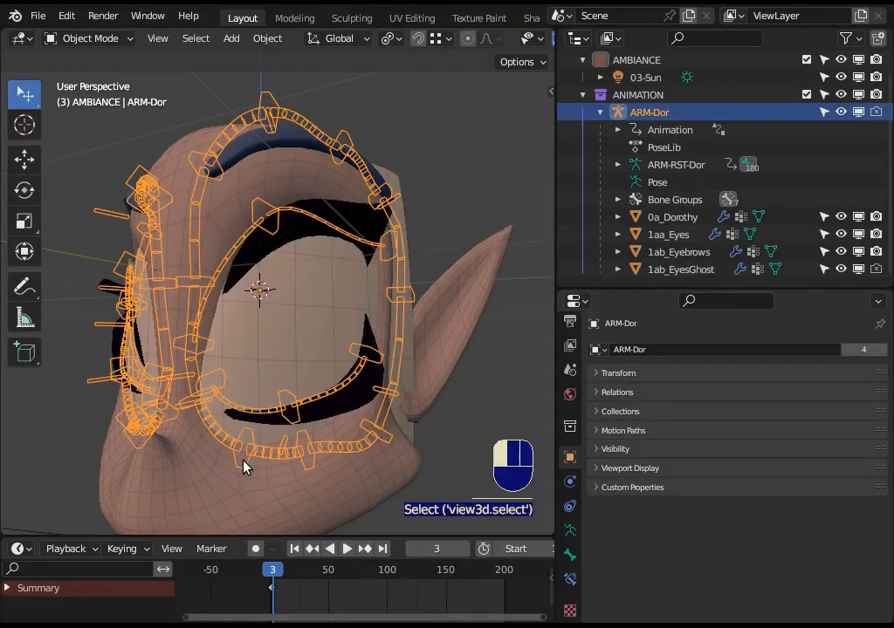
key("ctrl+Tab")
left_click(244, 462)
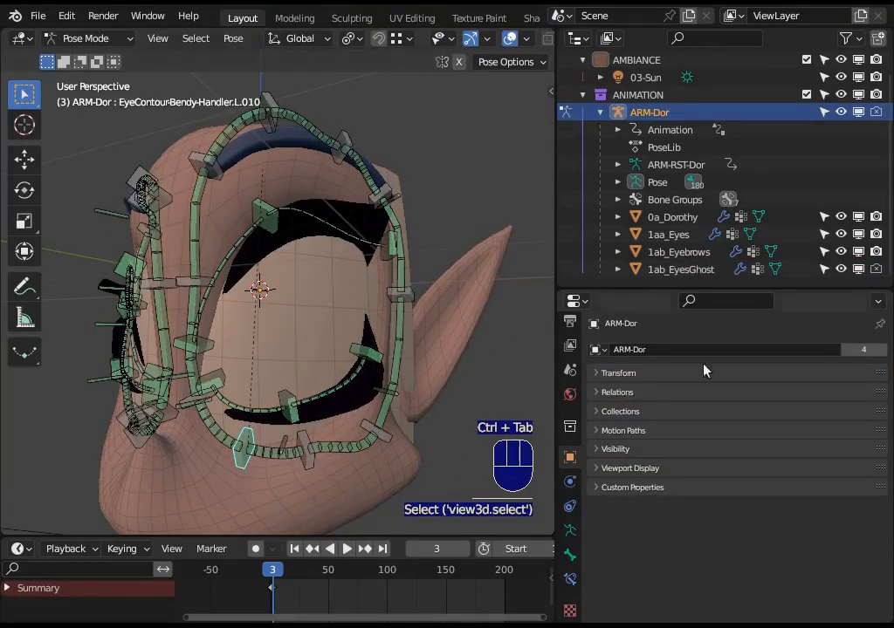
Hide 1ab_EyesGhost in the viewport and try moving EyeContour-Bendy-Handler.L.010 around the eye and cheek.
left_click(859, 270)
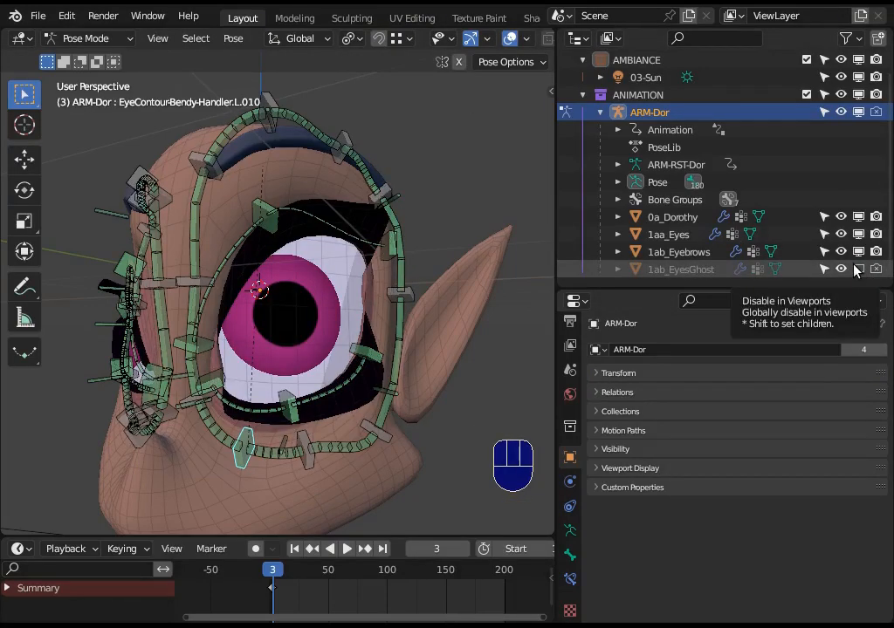
key("g")
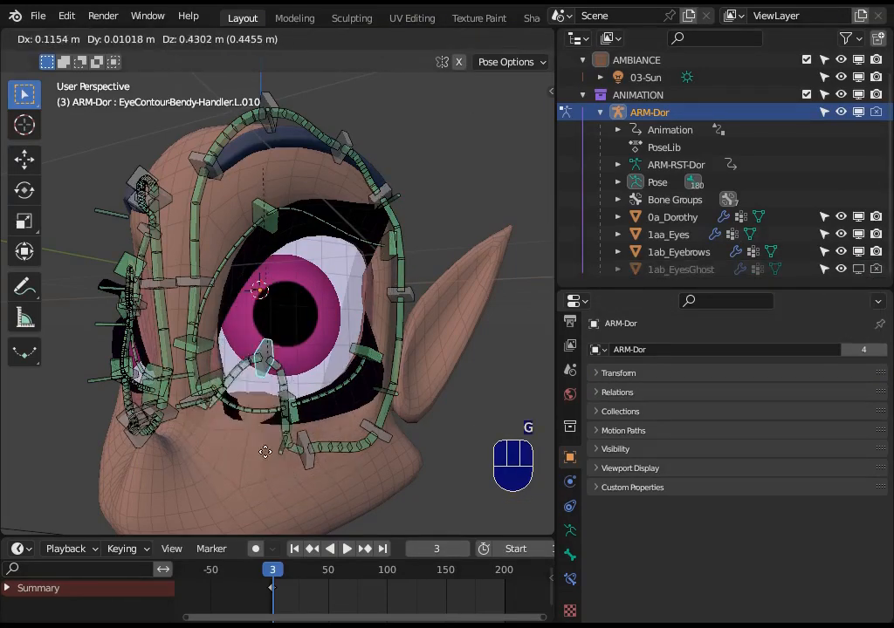
left_click(256, 250)
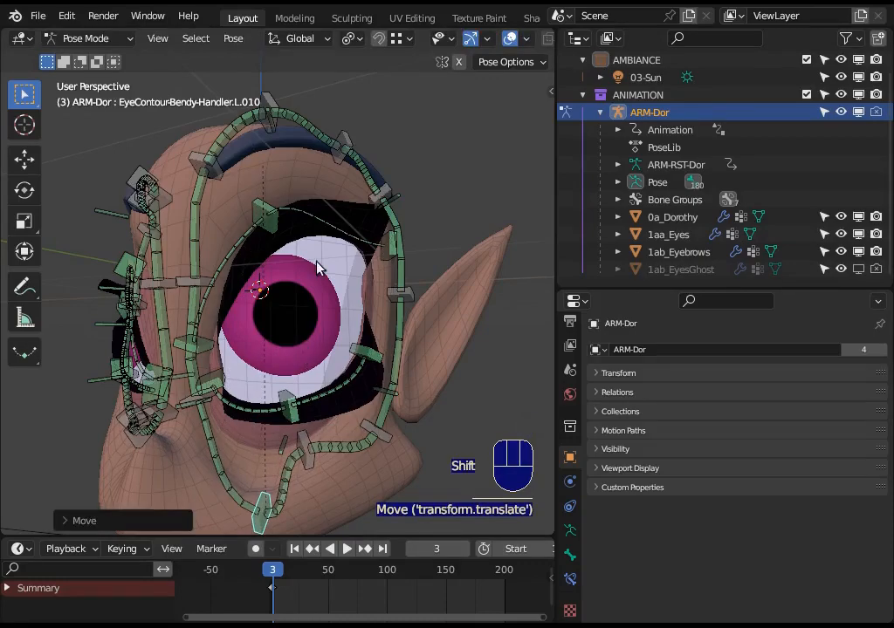
middle_click_drag(316, 262, 331, 155, "shift")
key("g")
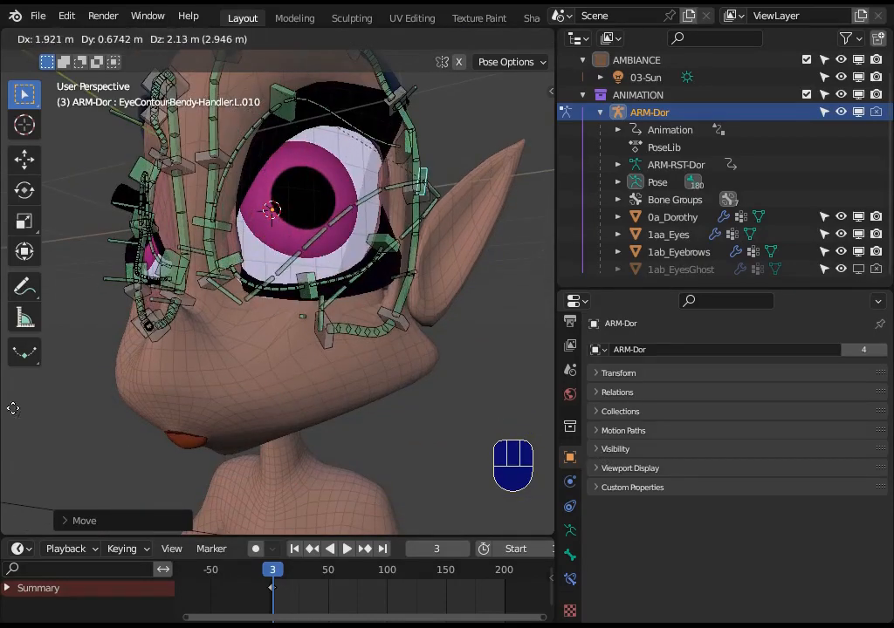
left_click(278, 262)
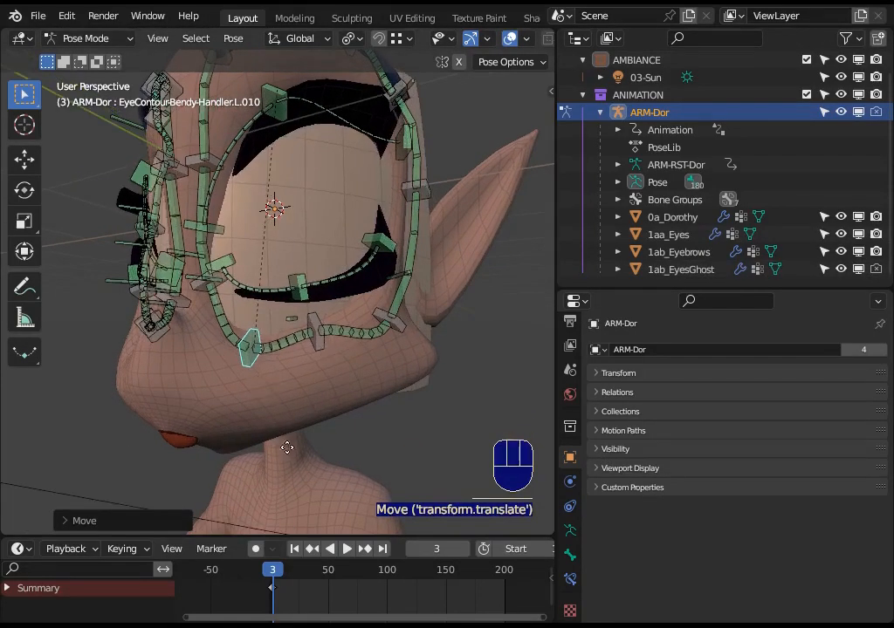
key("g")
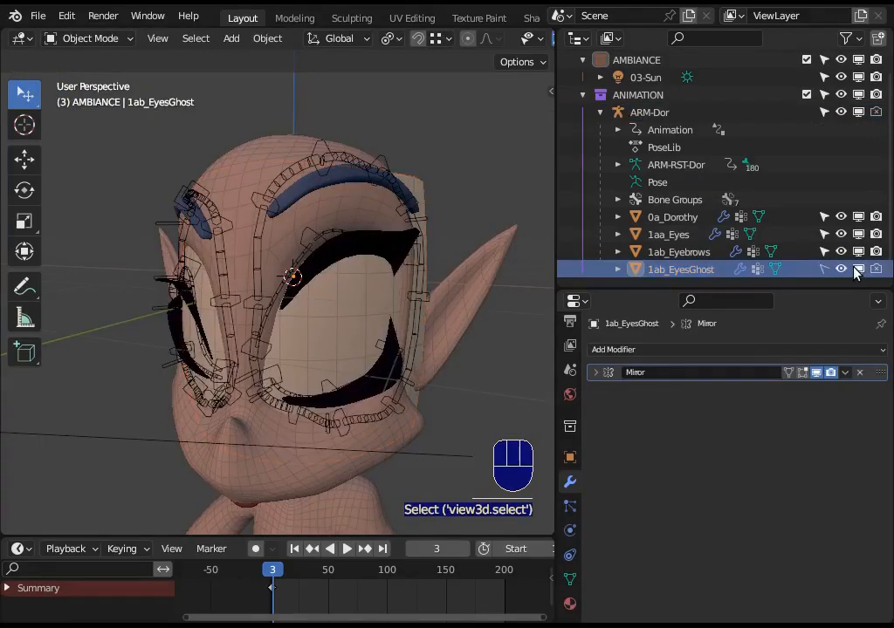
Hide the selected 1ab_EyesGhost in the viewport again and select the ARM-Dor armature.
left_click(856, 269)
scroll(429, 310, "up", 2)
middle_click_drag(326, 282, 299, 206)
left_click(300, 206)
left_click(344, 280)
middle_click_drag(337, 294, 354, 262)
middle_click_drag(340, 214, 327, 233)
left_click(327, 233)
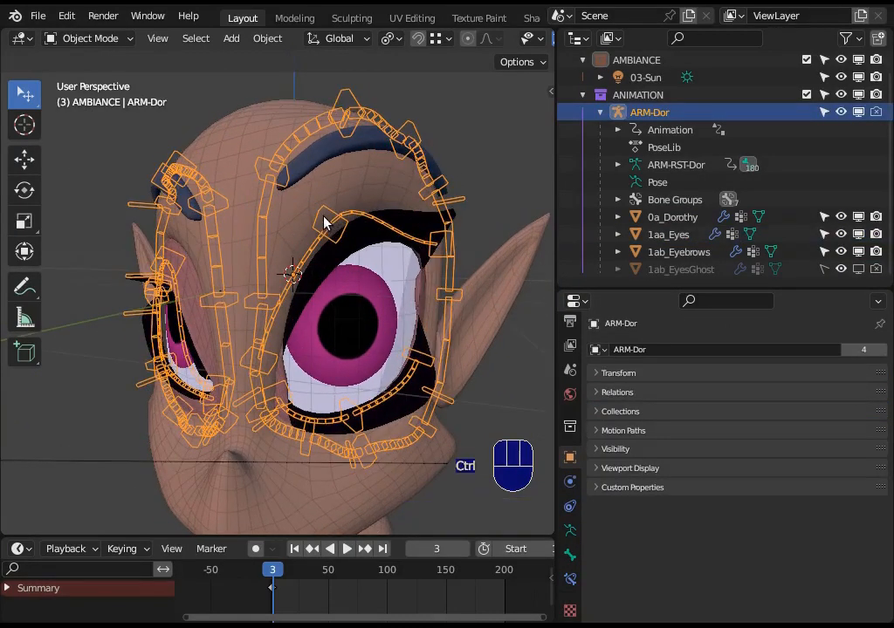
Put ARM-Dor in Pose Mode, then rotate CTL-Eyelid-BBH.Up.[2/3].L and lower it to the pupil's upper edge.
key("ctrl+Tab")
left_click(340, 233)
key("r")
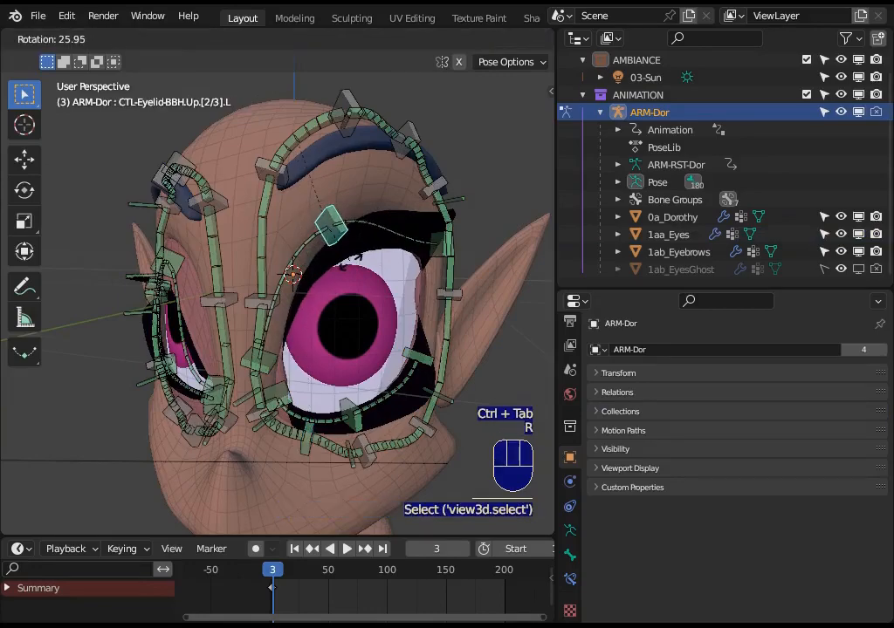
left_click(346, 246)
key("g")
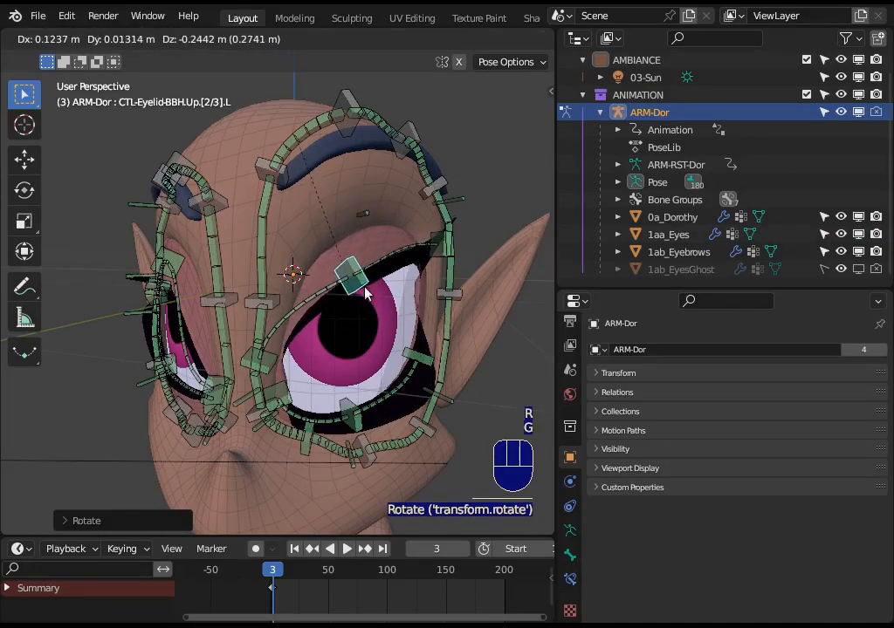
left_click(367, 296)
Move the inner upper-eyelid controller toward the pupil and raise CTL_Eyelid_BBH.Down.[2/3].L over the lower part of the eye.
left_click(283, 365)
key("g")
left_click(312, 357)
left_click(358, 374)
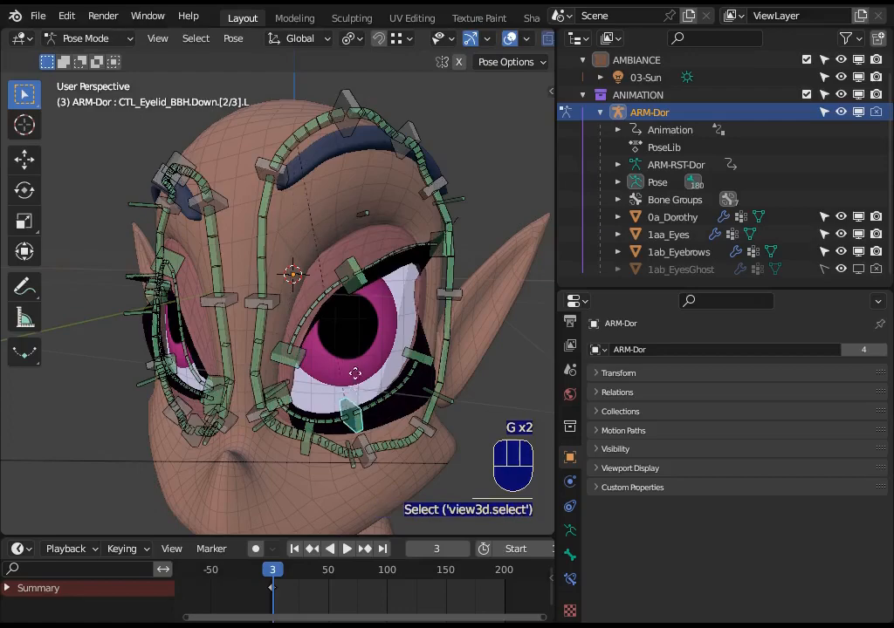
key("g")
left_click(365, 374)
Examine the Shrinkwrap bone constraint of CTL-Eyelid-BBH.Up.[2/3].L and the eyelid from several angles.
left_click(354, 288)
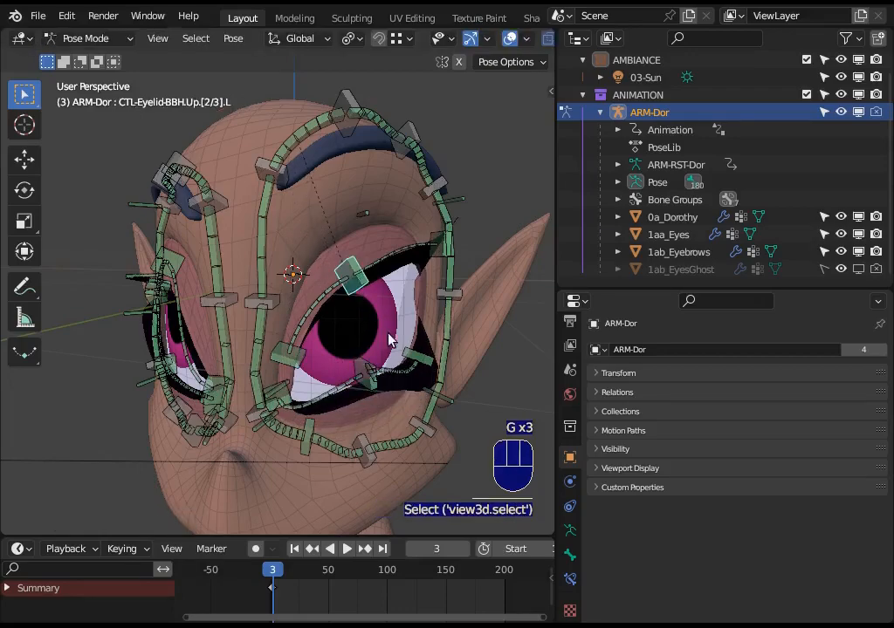
left_click(569, 575)
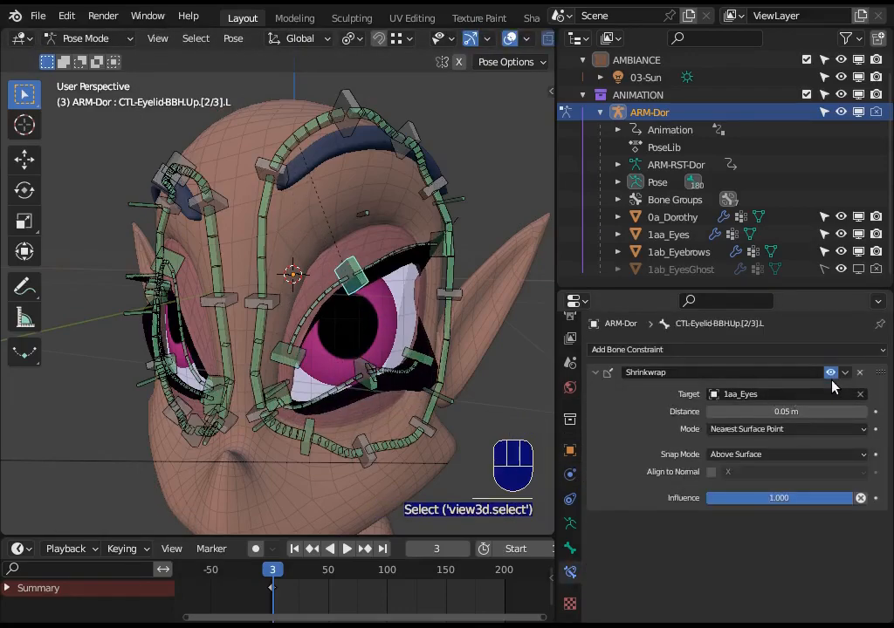
middle_click_drag(389, 340, 406, 330)
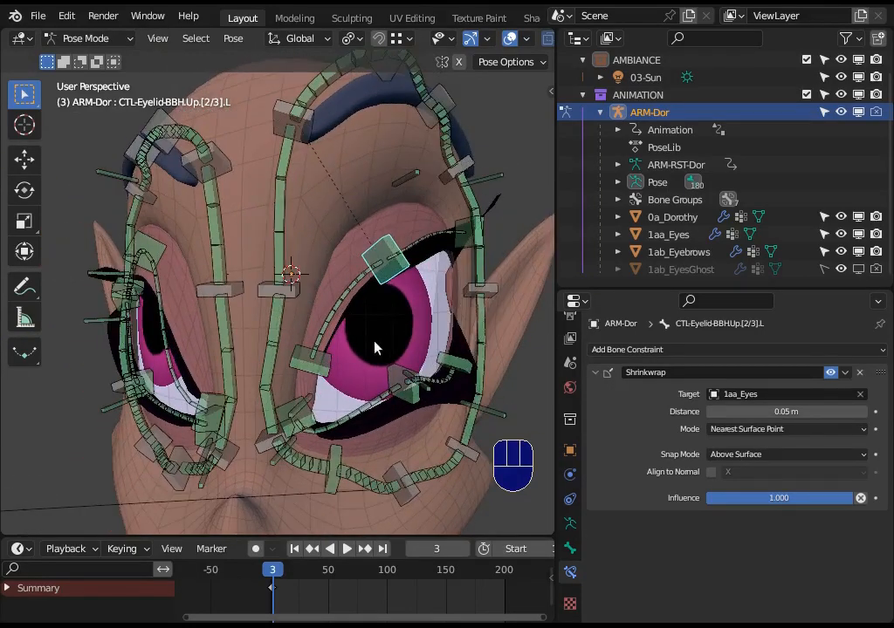
middle_click_drag(396, 292, 384, 350)
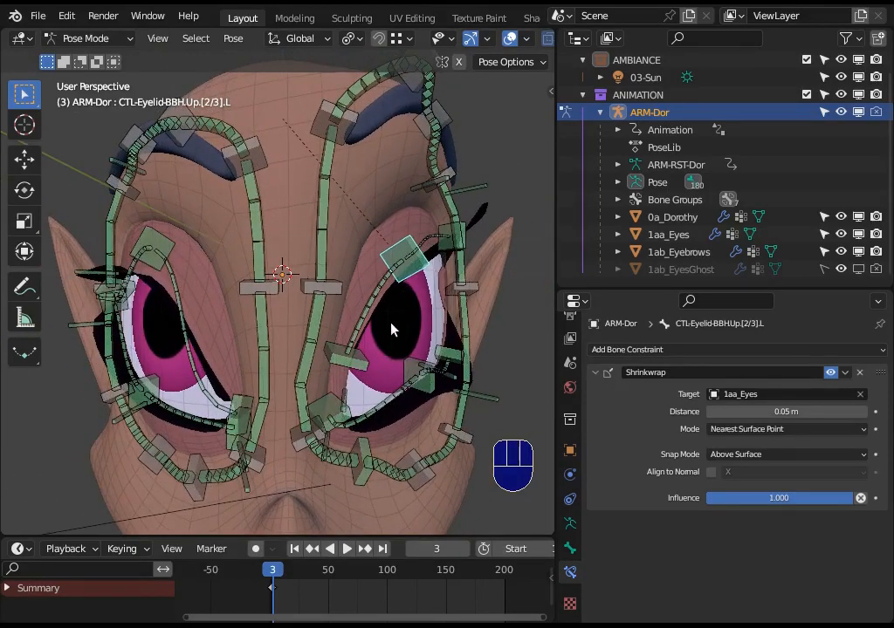
Slide CTL-Eyelid-BBH.Up.[2/3].L over the eye surface, leaving it raised above the pupil.
middle_click_drag(410, 287, 380, 326)
key("g")
left_click(418, 305)
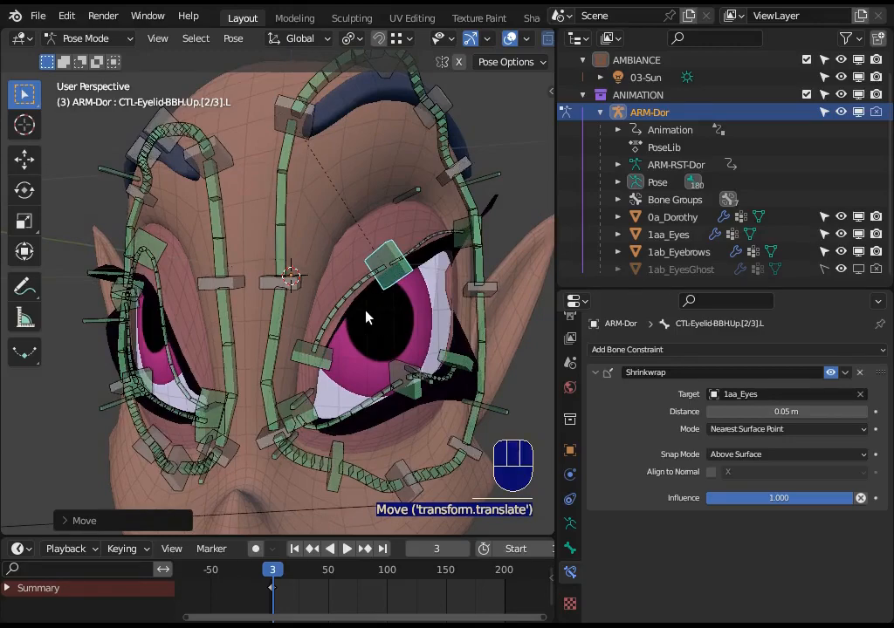
left_click(346, 250)
key("g")
left_click(345, 230)
key("g")
left_click(384, 266)
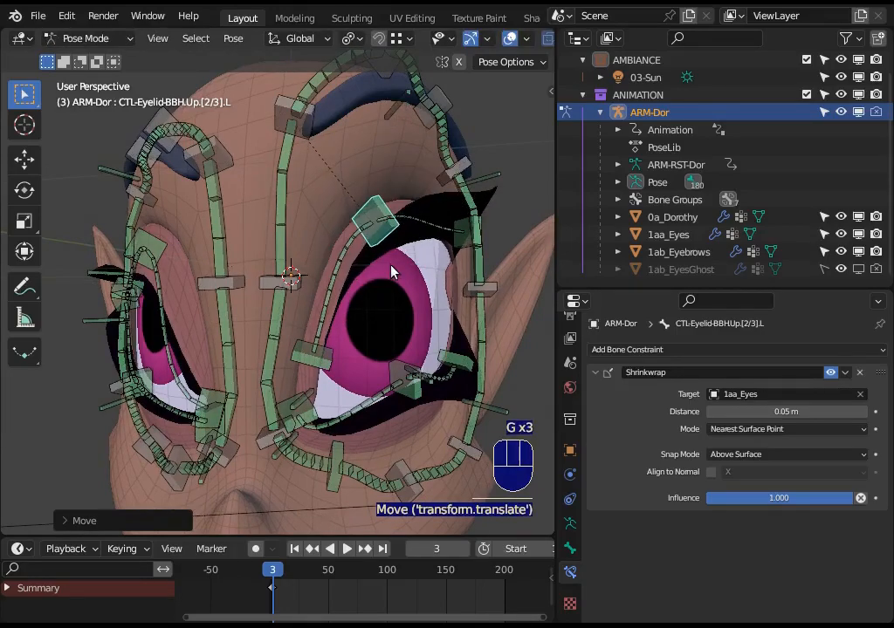
Return to Object Mode and select the 1aa_Eyes mesh to inspect its outline around the eye.
scroll(380, 278, "down", 1)
middle_click_drag(367, 286, 324, 352)
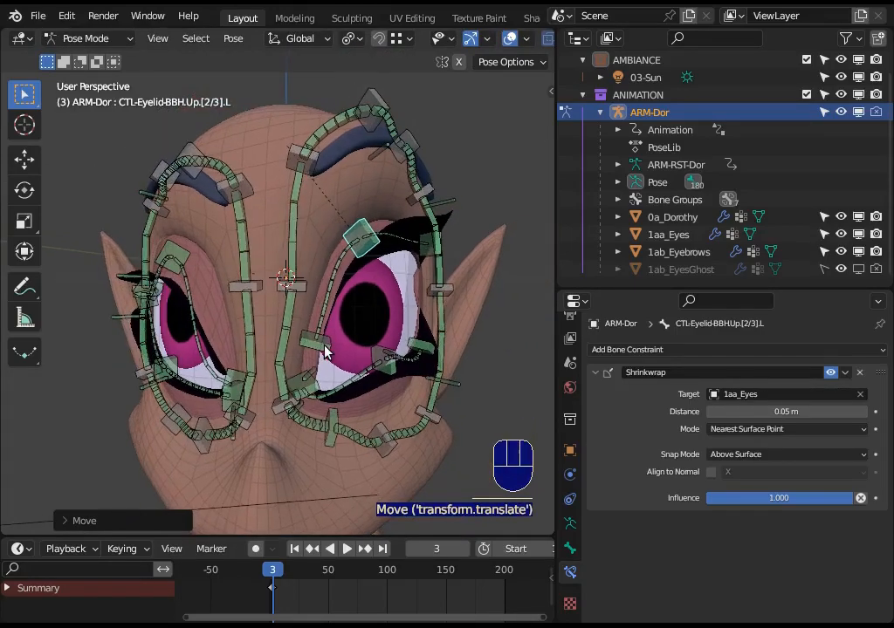
key("ctrl+Tab")
left_click(369, 337)
middle_click_drag(394, 325, 354, 294)
middle_click_drag(409, 224, 334, 204)
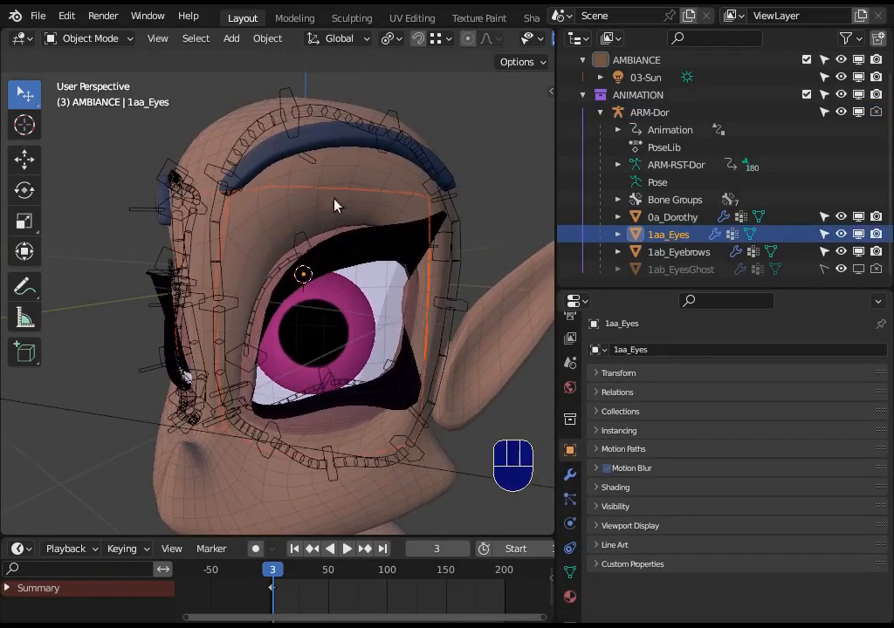
Put ARM-Dor back in Pose Mode and slide CTL-Eyelid-BBH.Up.[2/3].L along the eye, ending raised toward the eyebrow.
left_click(309, 249)
key("ctrl+Tab")
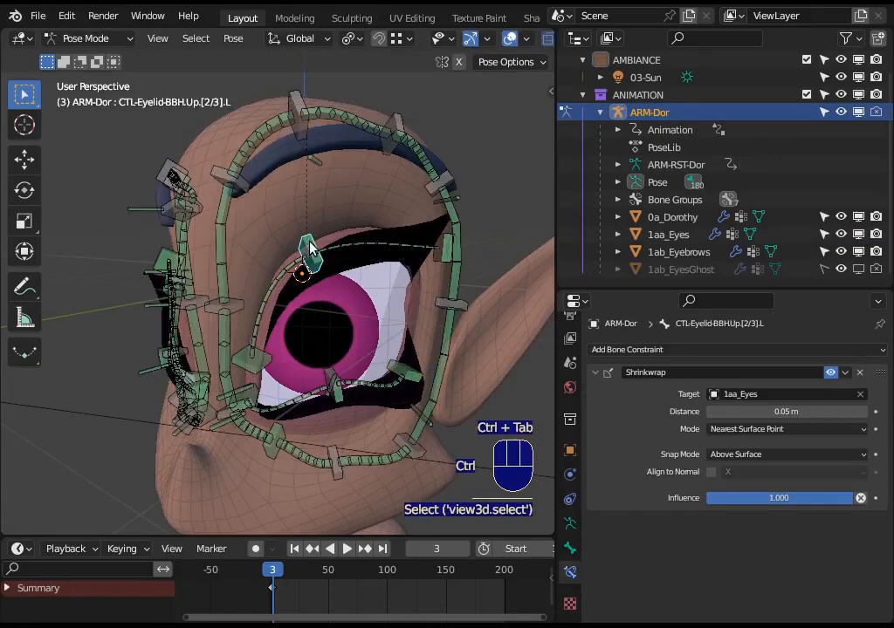
left_click(311, 249)
key("g")
left_click(349, 253)
scroll(355, 255, "up", 4)
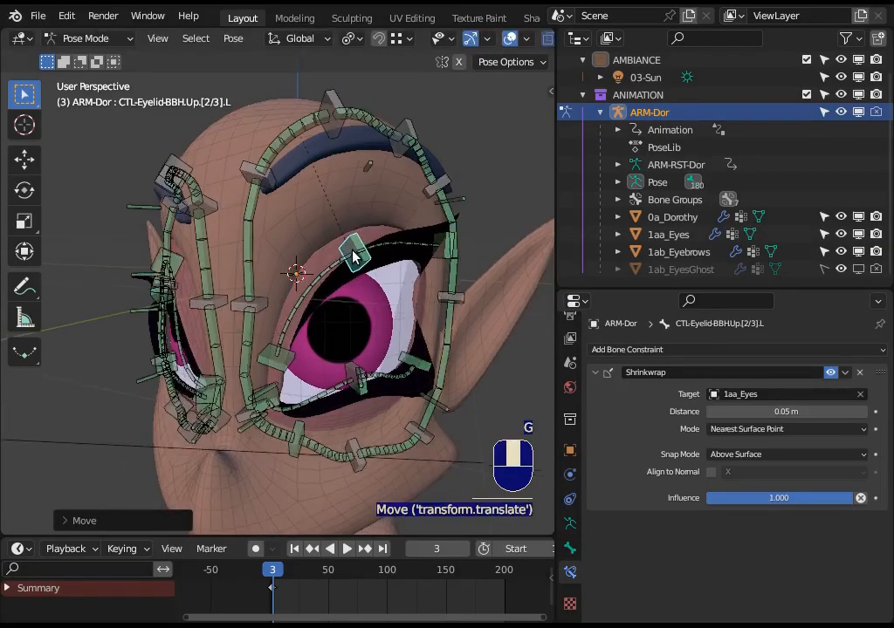
middle_click_drag(377, 266, 421, 248)
key("g")
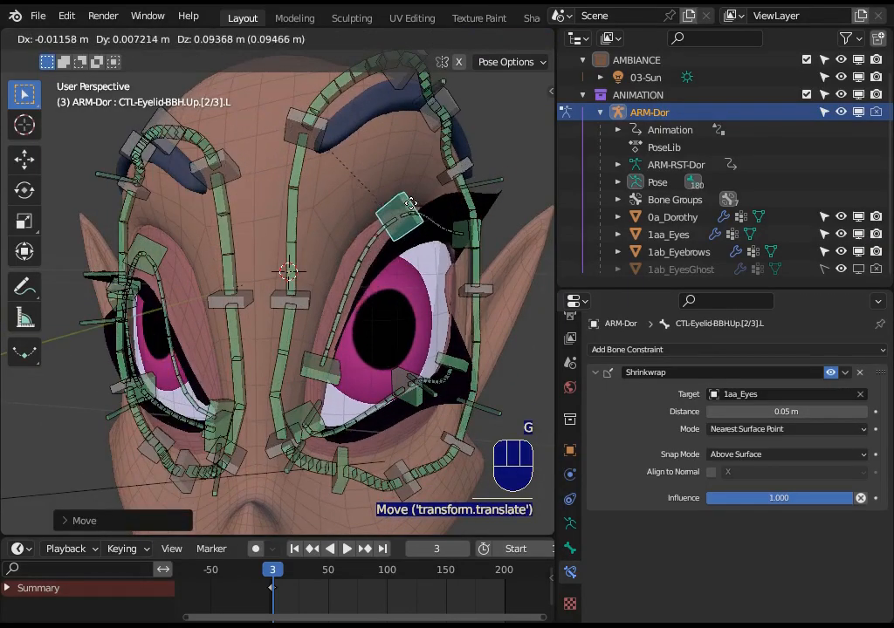
left_click(409, 208)
Lower CTL-Eyelid-BBH.Up.[2/3].L slightly, then raise it near the upper limit of the eye surface.
middle_click_drag(408, 207, 368, 234)
key("g")
left_click(382, 253)
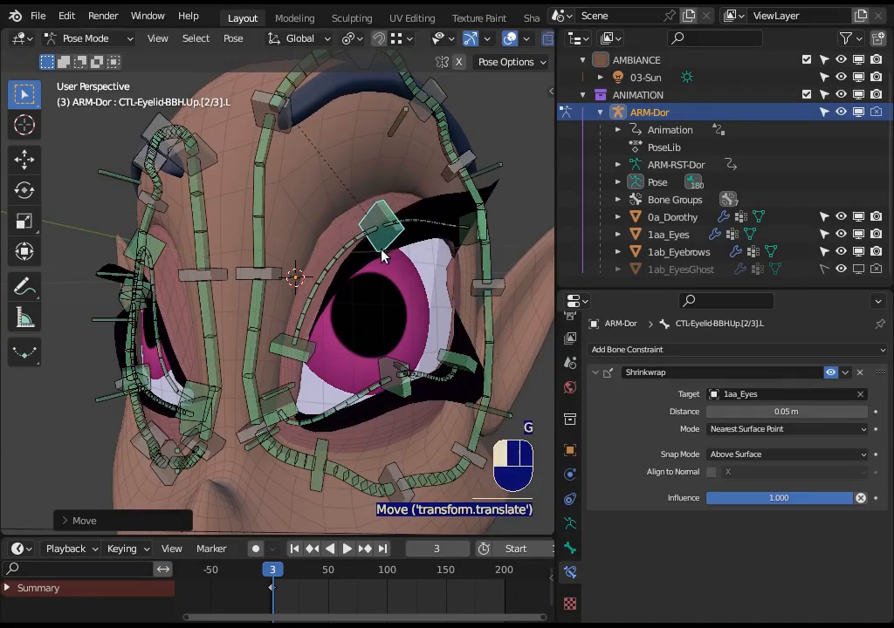
key("g")
left_click(391, 243)
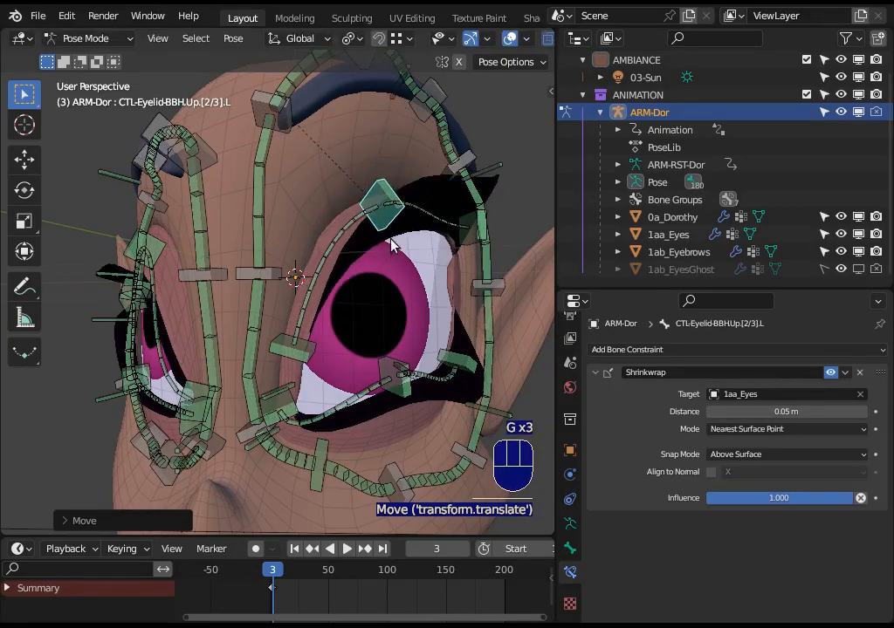
mouse_move(391, 243)
middle_mouse_down()
mouse_move(374, 240)
mouse_move(378, 253)
middle_mouse_up()
middle_click_drag(378, 253, 420, 260, "shift")
key("g")
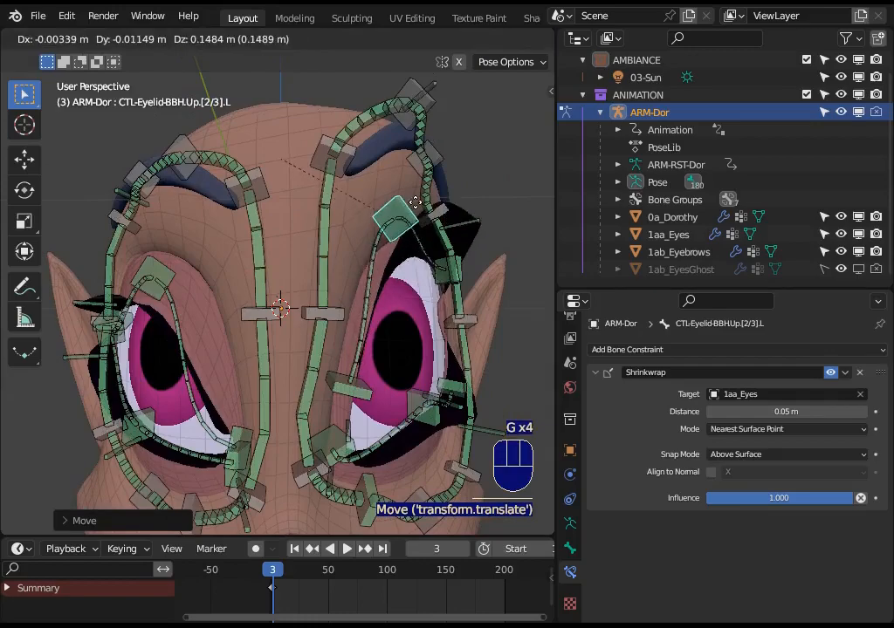
left_click(401, 200)
middle_click_drag(401, 201, 416, 288)
Rotate CTL_Eyelid_BBH.Up.[3/3].L and move it down at the outer corner of the eye.
left_click(386, 275)
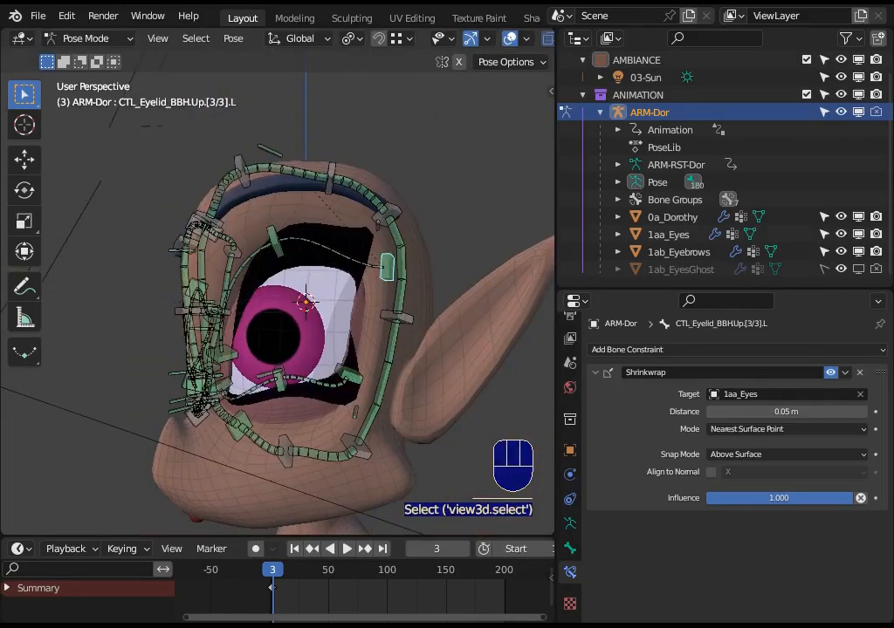
key("r")
left_click(382, 287)
key("g")
left_click(377, 311)
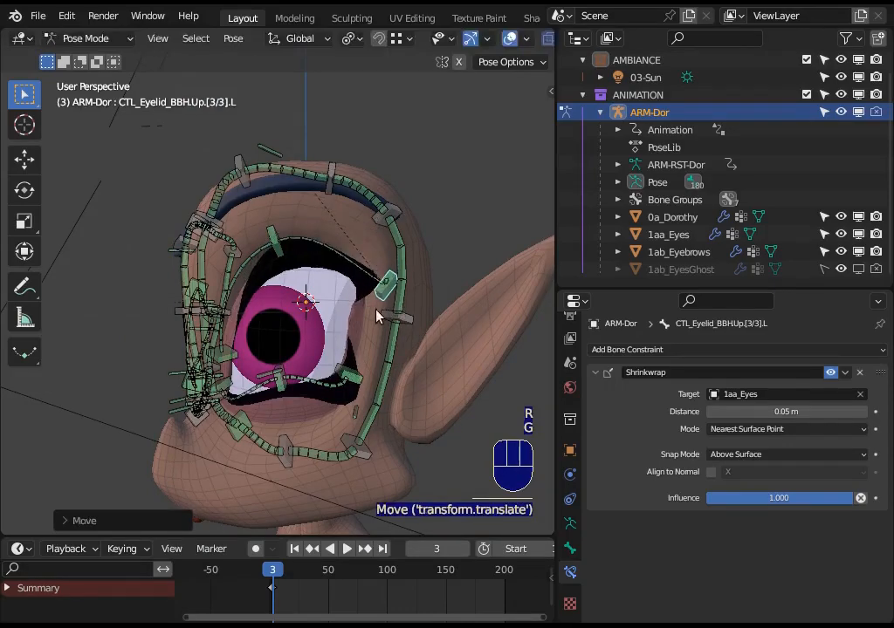
Select 1aa_Eyes in Object Mode and, in Edit Mode, select the edge loop along its outer side.
key("ctrl+Tab")
left_click(299, 300)
middle_click_drag(300, 301, 352, 325)
scroll(352, 325, "up", 1)
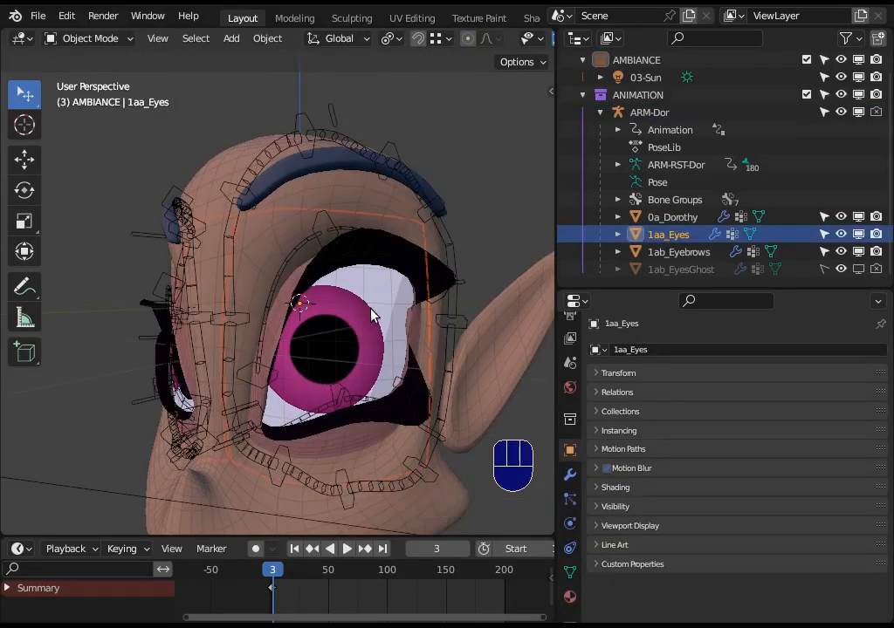
key("Tab")
key("alt+a")
key("2")
left_click(425, 318, "alt")
scroll(419, 332, "down", 1)
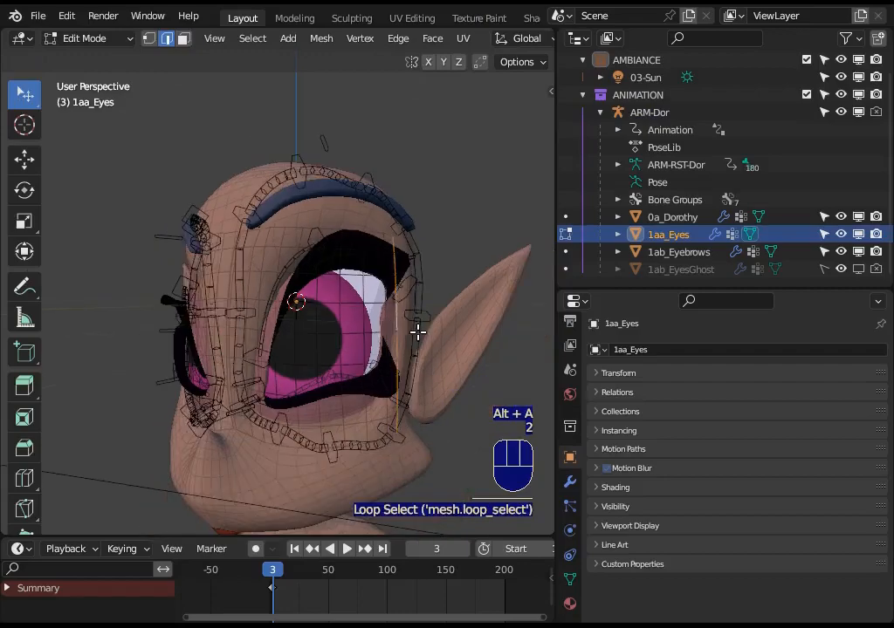
Leave Edit Mode on 1aa_Eyes and select the ARM-Dor armature.
middle_click_drag(359, 334, 296, 366)
key("ctrl+Tab")
left_click(277, 358)
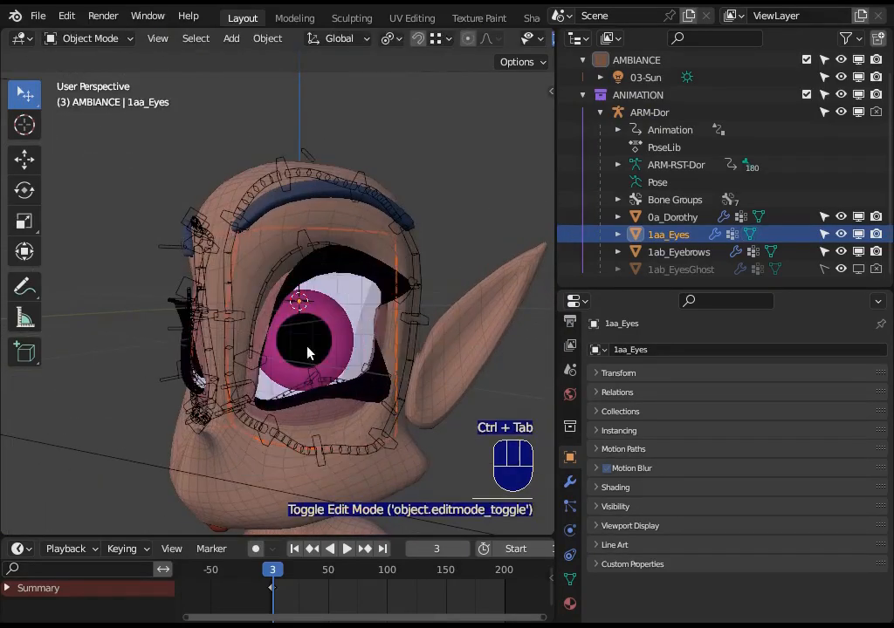
left_click(324, 247)
left_click(308, 240)
middle_click_drag(305, 253, 338, 291)
scroll(358, 259, "up", 1)
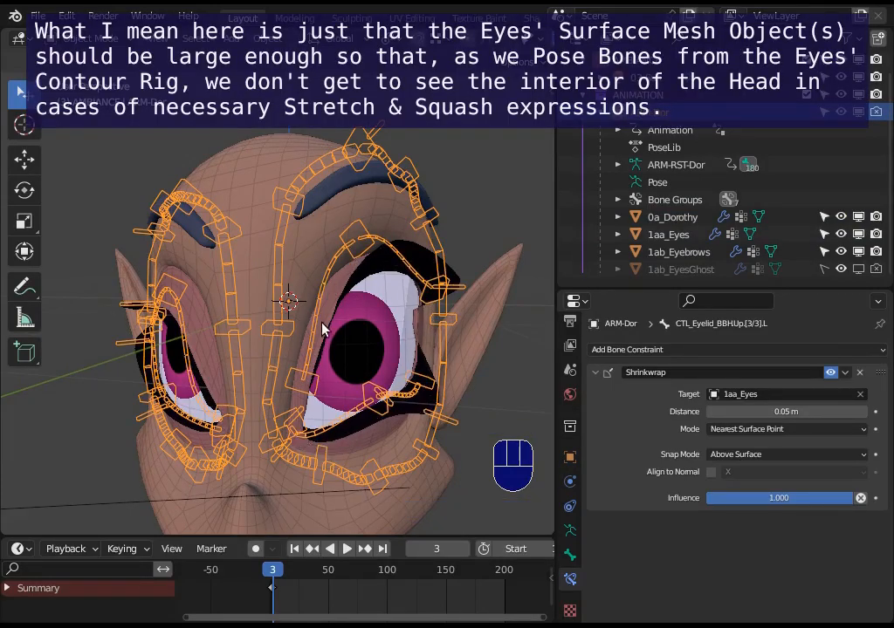
Put ARM-Dor in Pose Mode and move CTL-Eyelid-BBH.Up.[2/3].L slightly upward.
key("ctrl+Tab")
key("g")
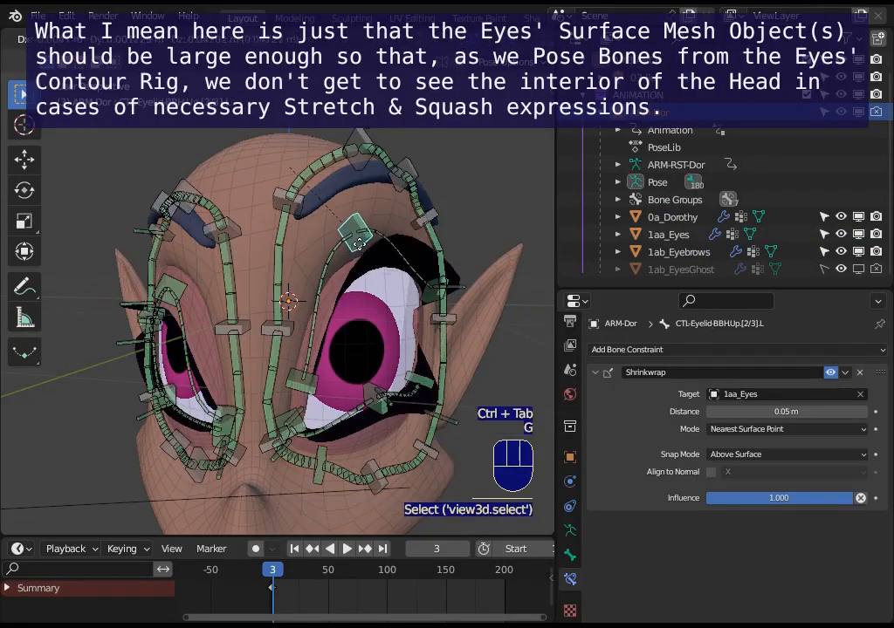
left_click(356, 207)
Move the uppermost eye contour handler together with EyeContour-Bendy-Handler.L.005 upward to stretch the brow area.
left_click(361, 165)
left_click(396, 185, "shift")
key("g")
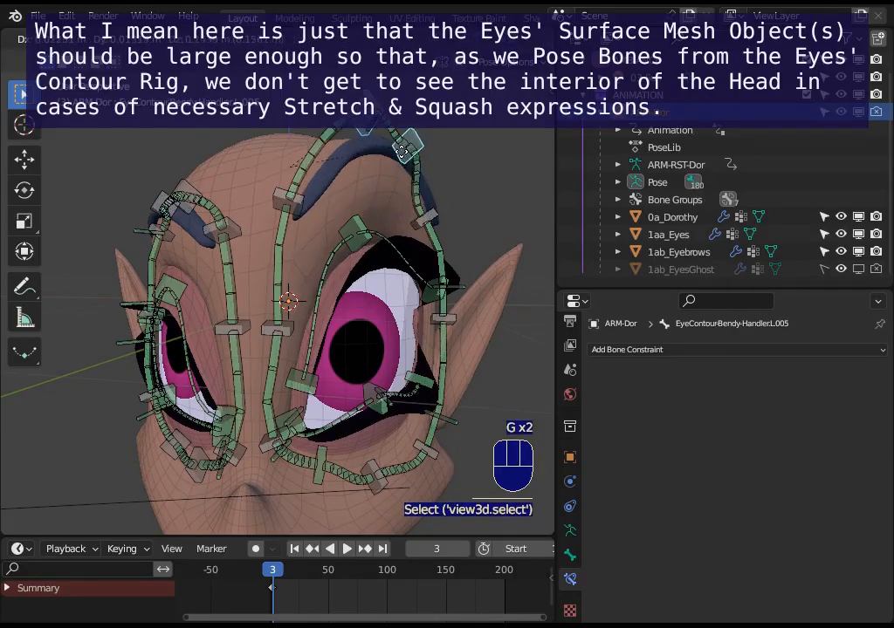
left_click(379, 238)
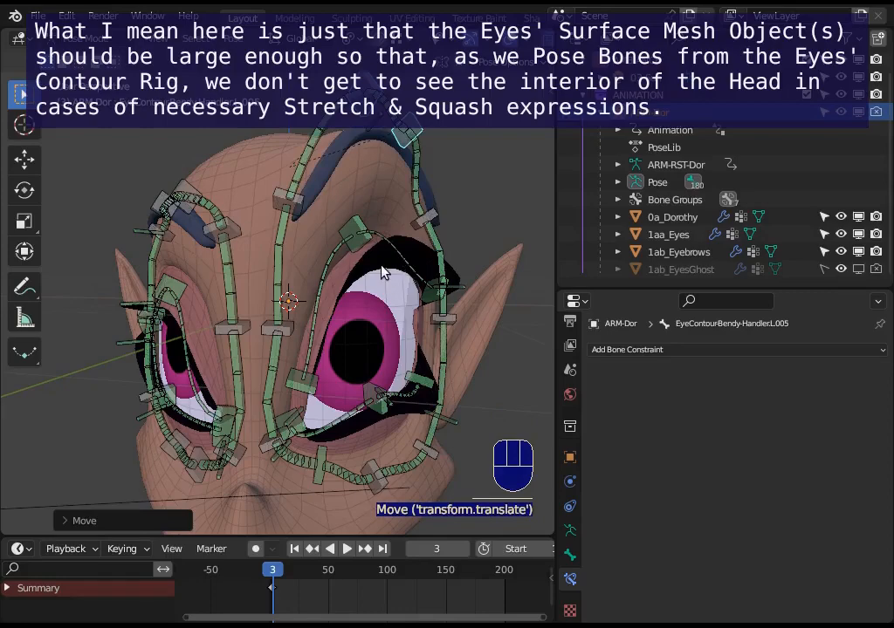
Raise CTL-Eyelid-BBH.Up.[2/3].L closer to the eyebrow and move EyeContour-Bendy-Handler.L.009 with its inner neighbour down the cheek.
left_click(352, 211)
key("g")
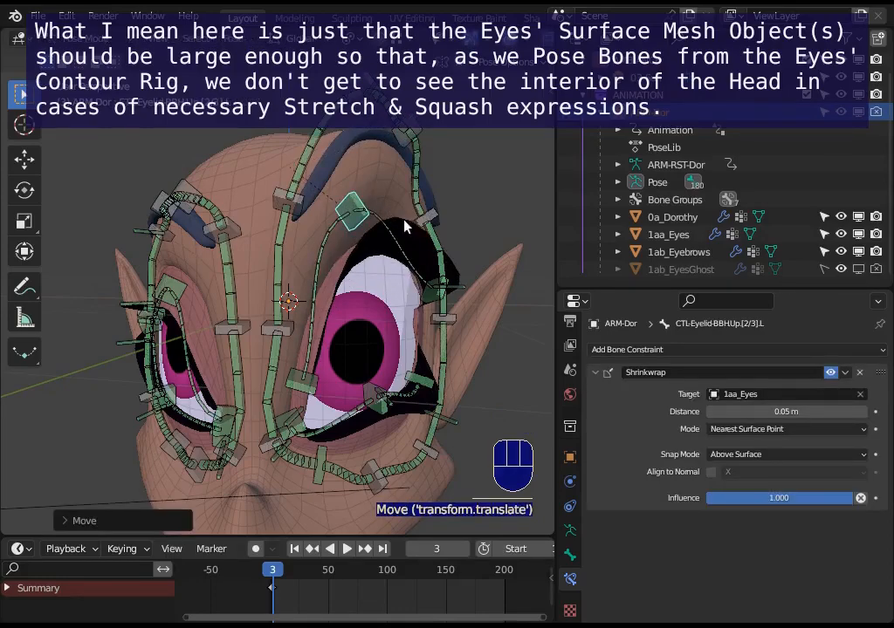
left_click(373, 489)
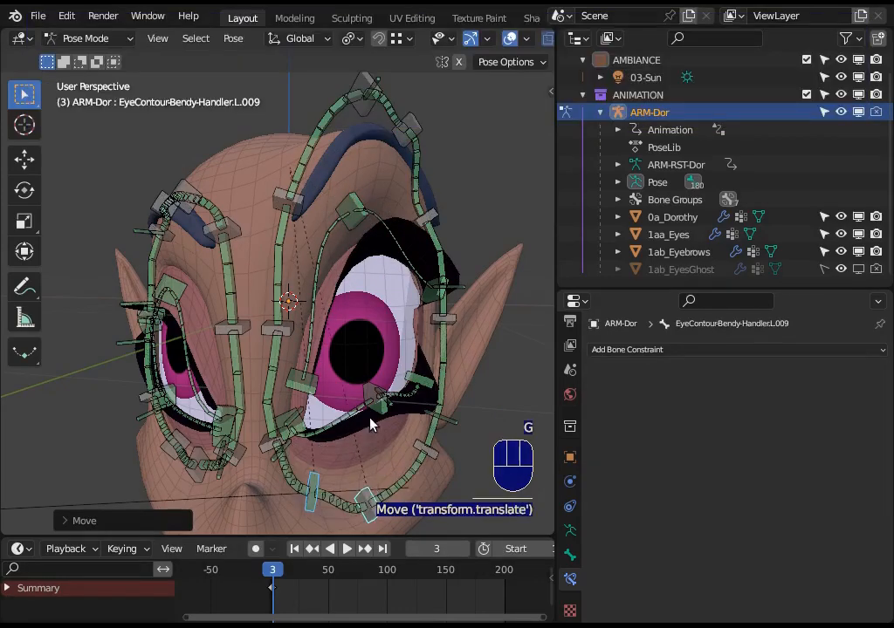
Lower CTL-Eyelid-BBH.Up.[2/3].L slightly toward the iris.
middle_click_drag(371, 423, 337, 326)
key("ctrl+Tab")
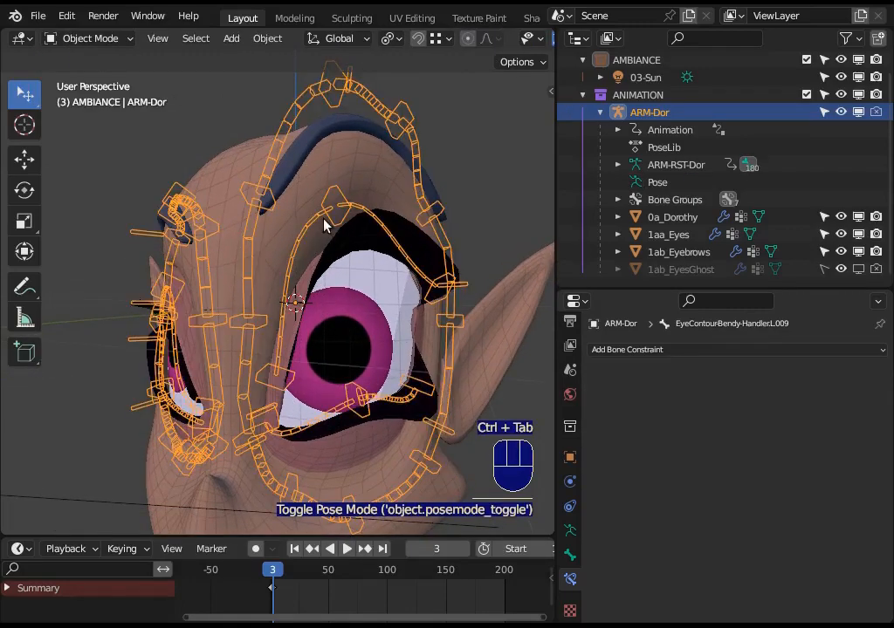
key("ctrl+Tab")
left_click(338, 218)
key("g")
left_click(338, 270)
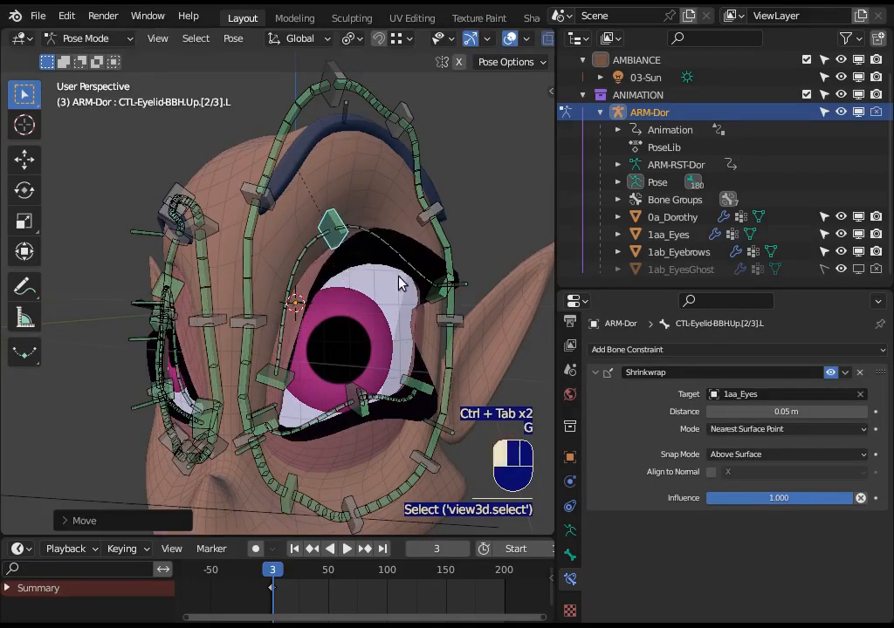
Rotate CTL_Eyelid_BBH.Up.[3/3].L at the outer eye corner and move it outward toward the contour.
middle_click_drag(400, 284, 346, 286)
left_click(429, 295)
key("r")
left_click(402, 306)
key("g")
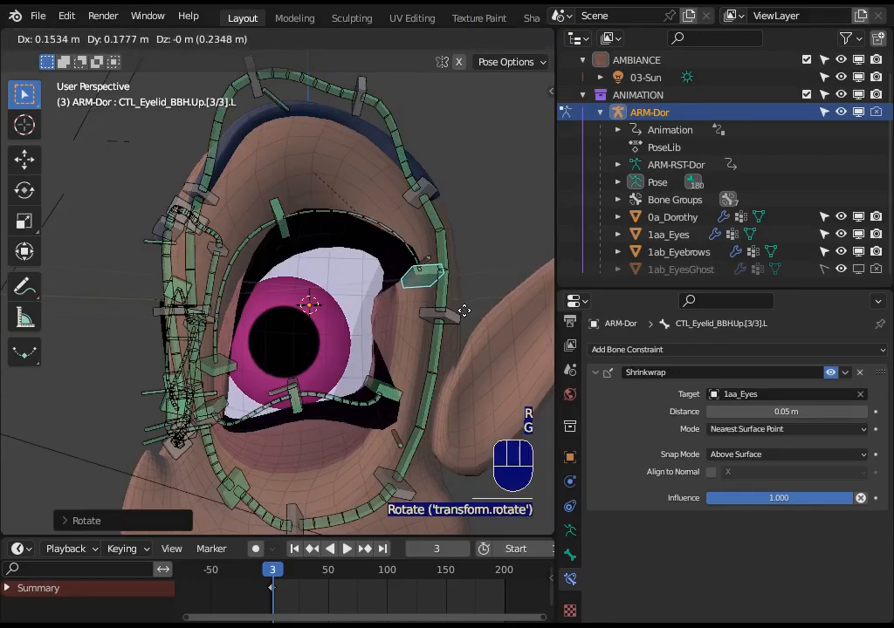
left_click(438, 297)
Open 1aa_Eyes in Edit Mode and move the eye surface's outer side edge loop outward beyond the head.
key("ctrl+Tab")
left_click(347, 299)
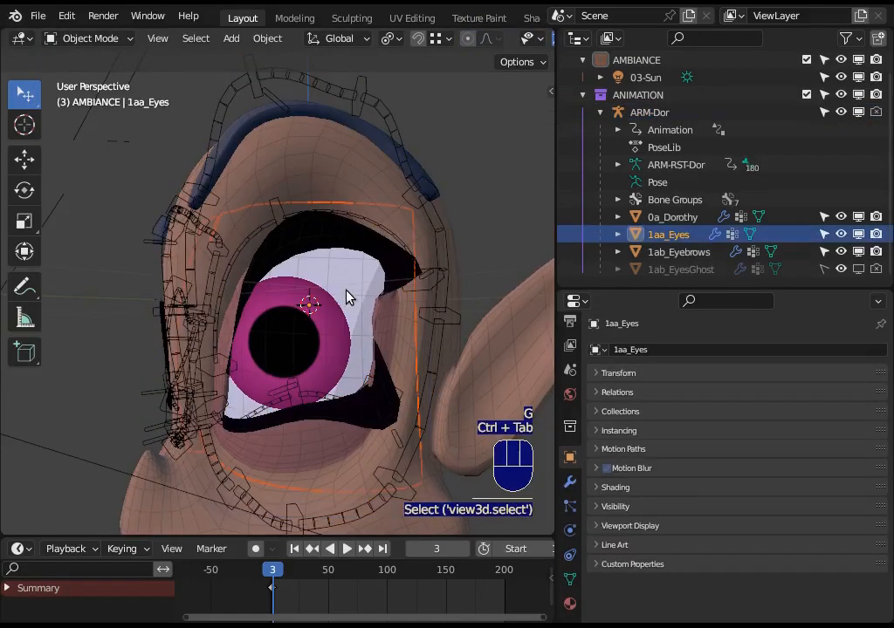
key("Tab")
key("alt+a")
key("2")
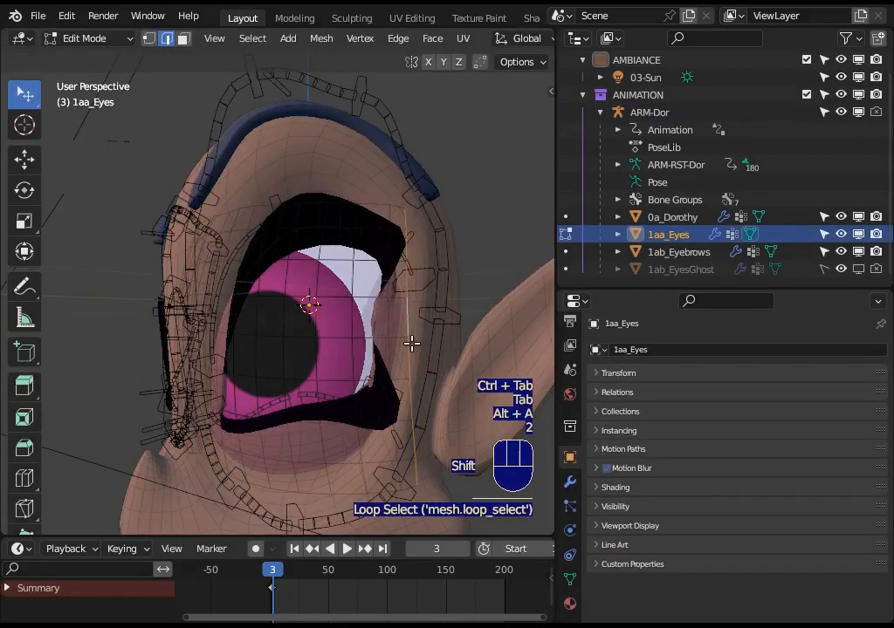
middle_click_drag(412, 344, 341, 336)
key("g")
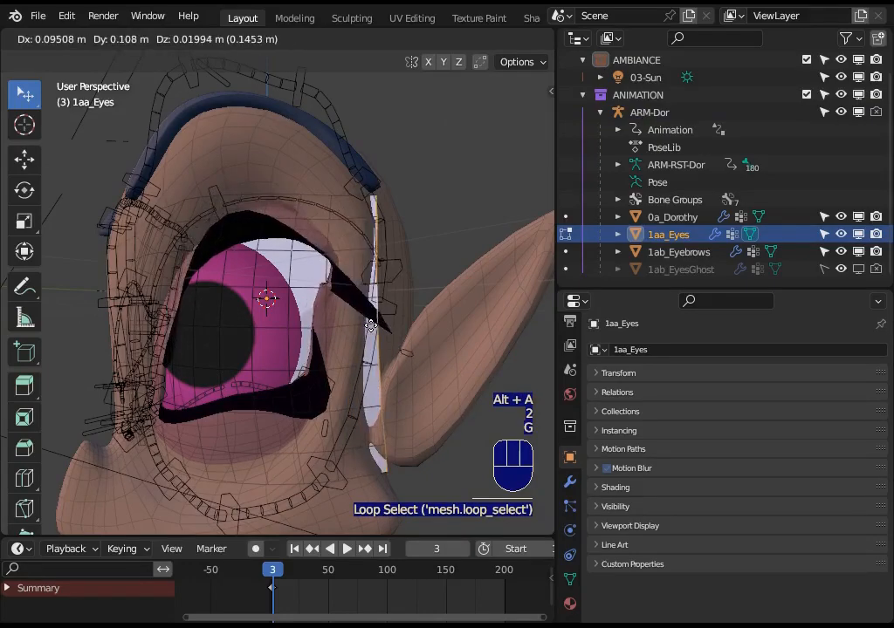
left_click(371, 327)
Return ARM-Dor to Pose Mode and clear the rotation and location of all bones.
key("ctrl+Tab")
left_click(329, 216)
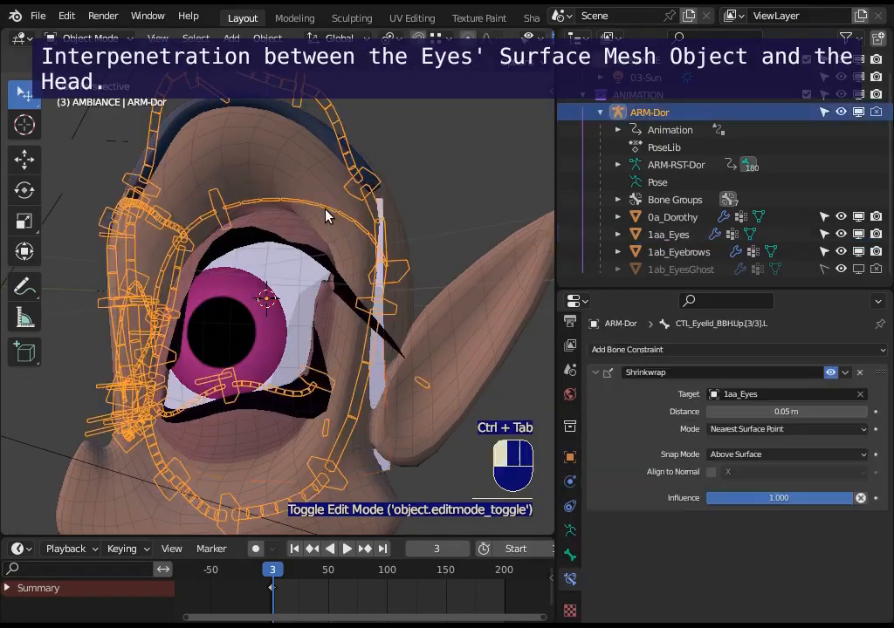
key("ctrl+Tab")
key("a")
key("alt+r")
key("alt+g")
key("alt+g")
Rotate CTL_Eyelid_BBH.Up.[3/3].L and move it up and outward to the outer eye contour.
left_click(360, 319)
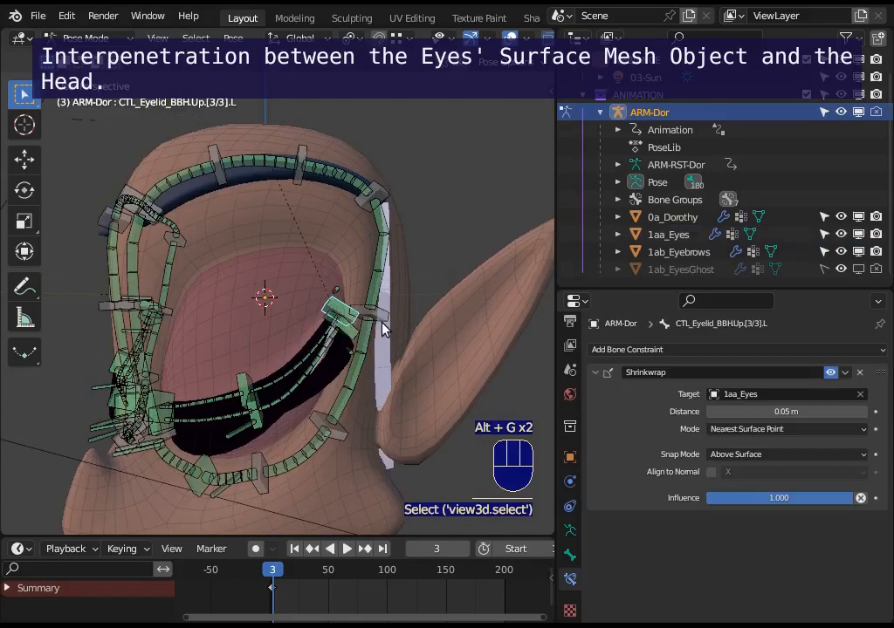
key("r")
left_click(354, 318)
key("g")
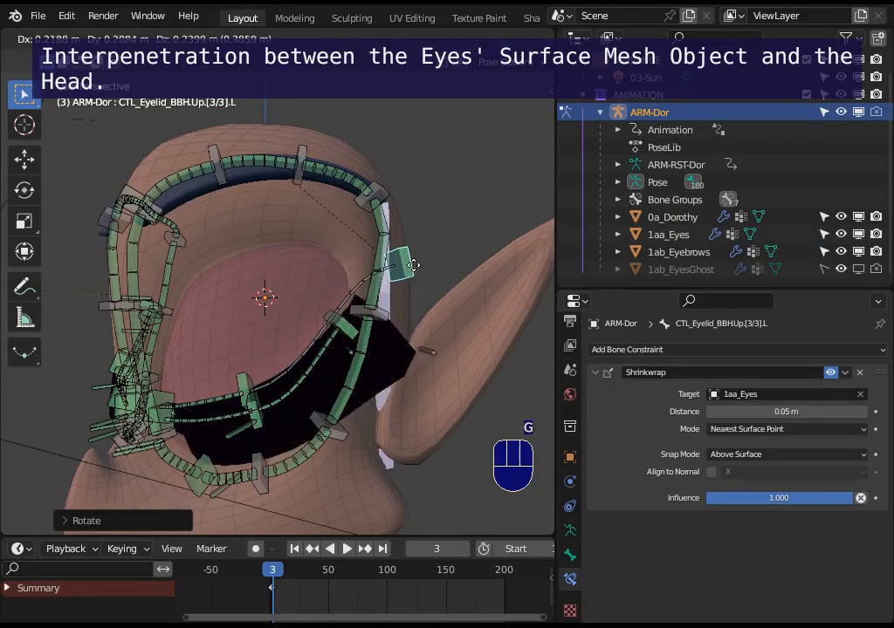
left_click(261, 371)
Rotate CTL-Eyelid-BBH.Up.[2/3].L and raise it to open the left upper eyelid.
left_click(245, 378)
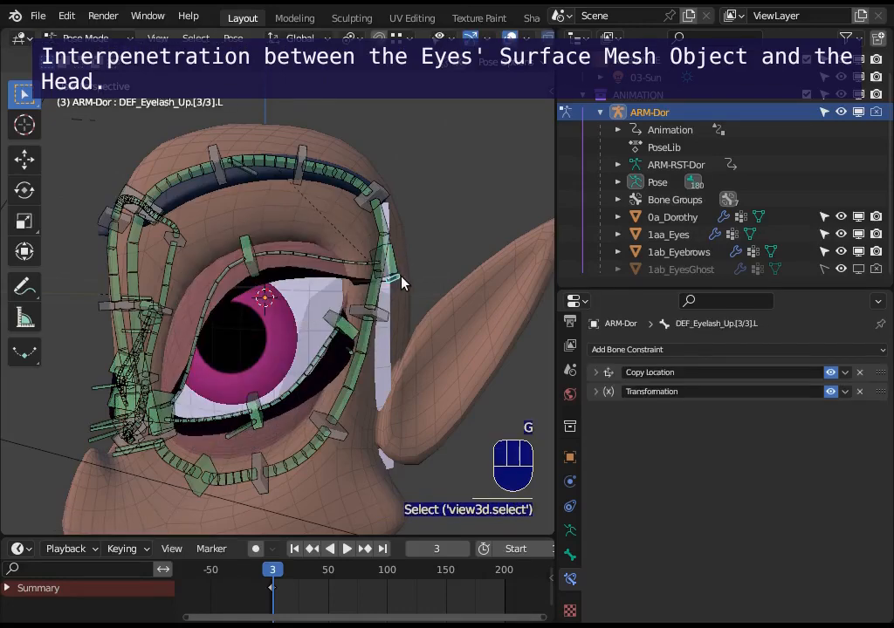
key("r")
key("g")
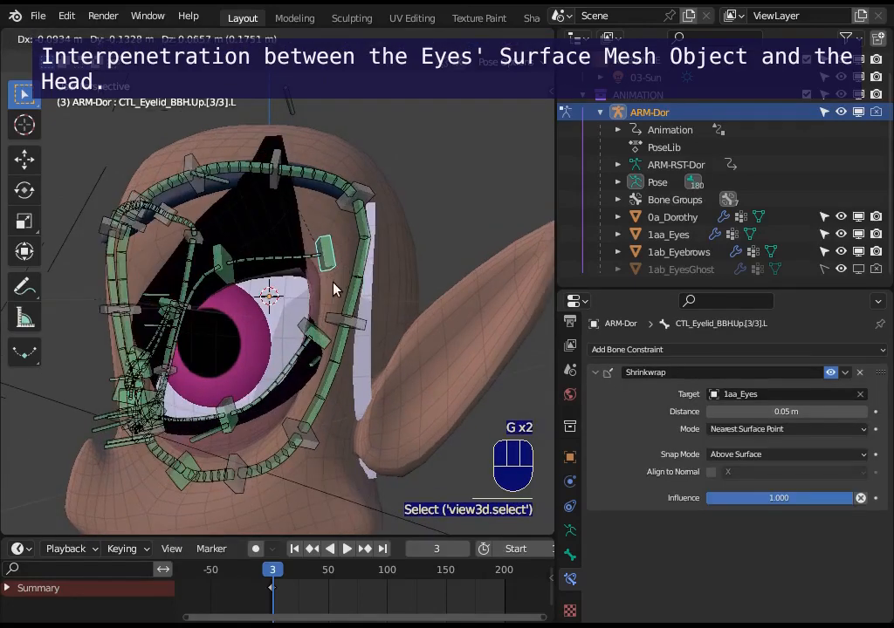
Reposition CTL_Eyelid_BBH.Up.[3/3].L just inside the upper outer part of the eye contour.
key("g")
left_click(335, 285)
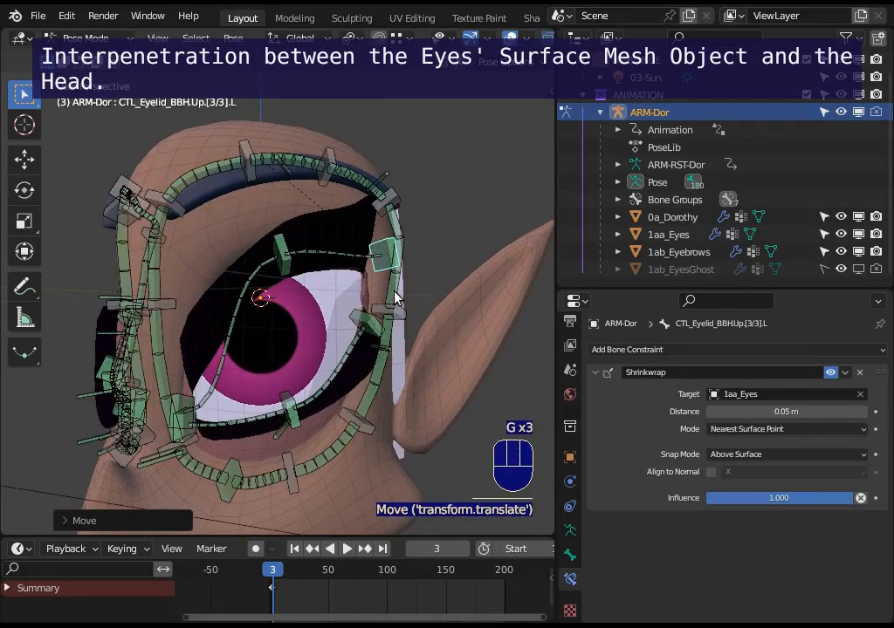
key("g")
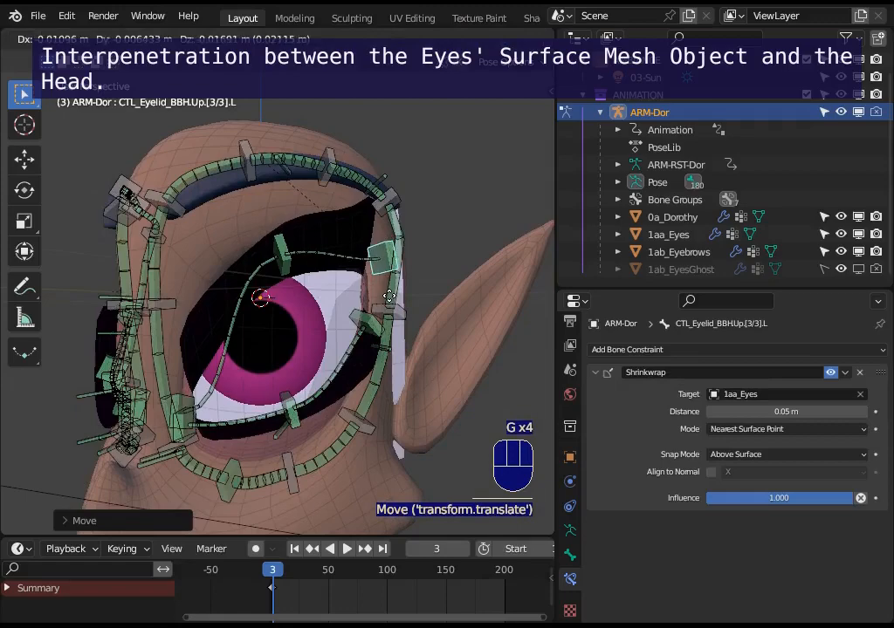
left_click(398, 314)
middle_click_drag(390, 349, 361, 370)
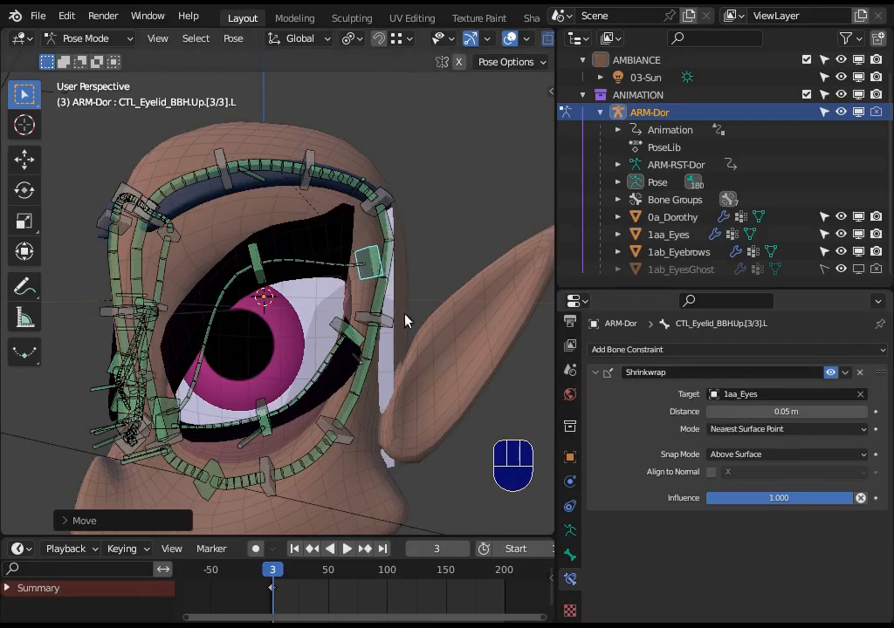
middle_click_drag(331, 393, 361, 390)
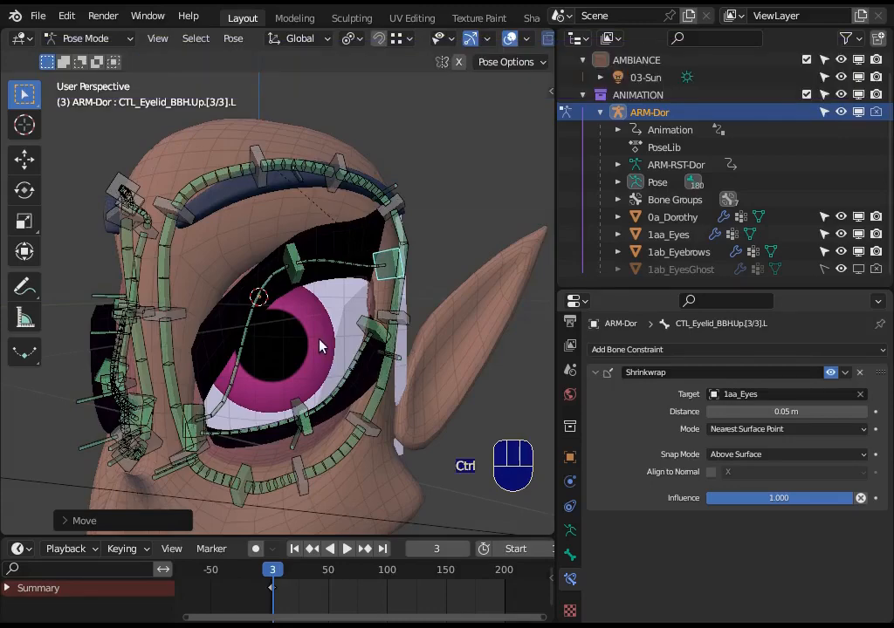
Switch to Object Mode, select 1aa_Eyes, and toggle its viewport visibility off and back on.
key("ctrl+Tab")
left_click(288, 343)
middle_click_drag(289, 343, 313, 357)
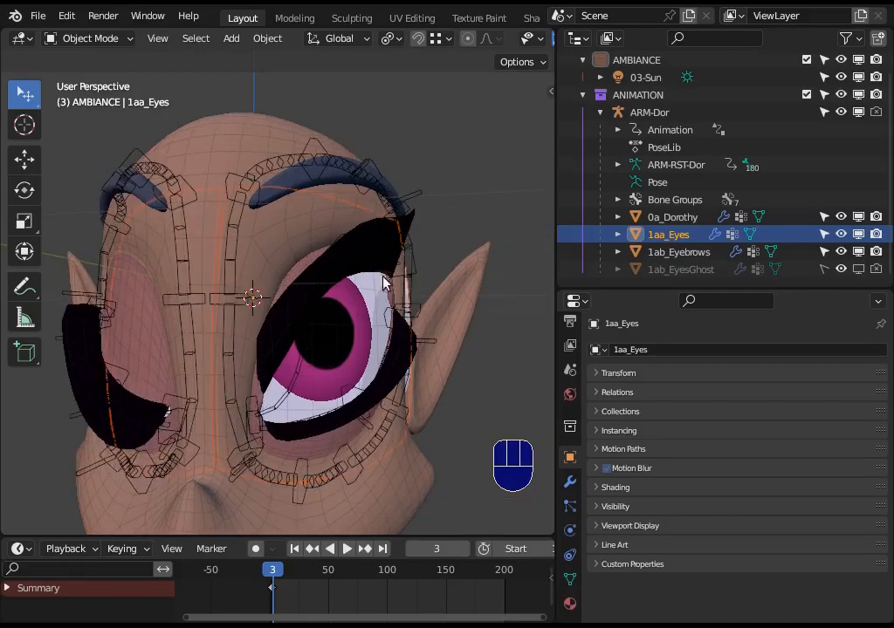
middle_click_drag(384, 281, 306, 310)
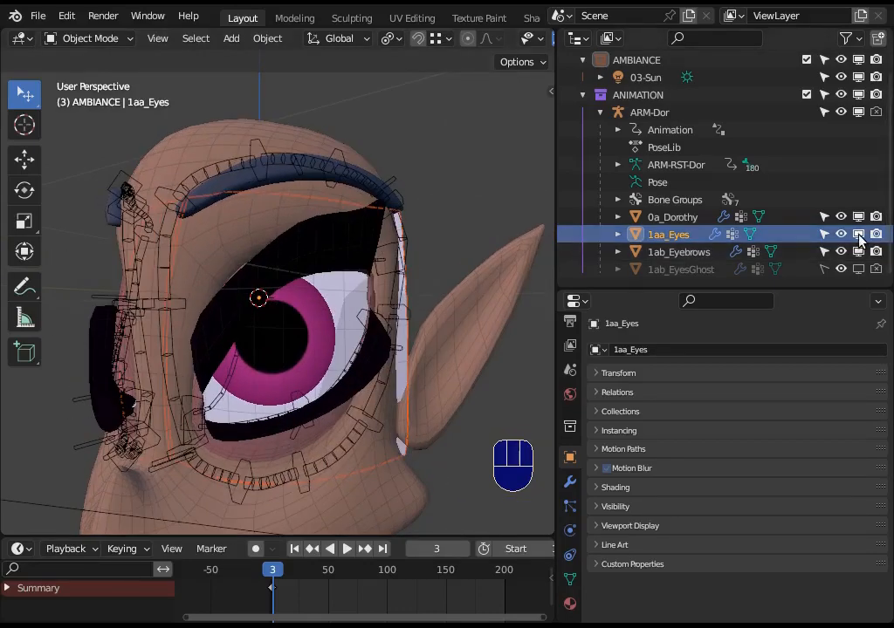
left_click(859, 235)
left_click(859, 235)
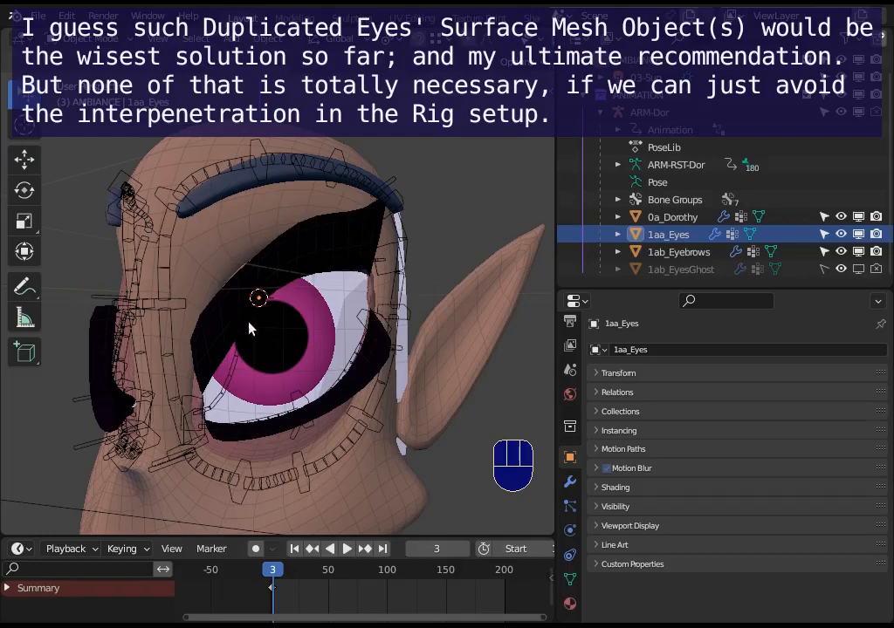
middle_click_drag(249, 328, 292, 167)
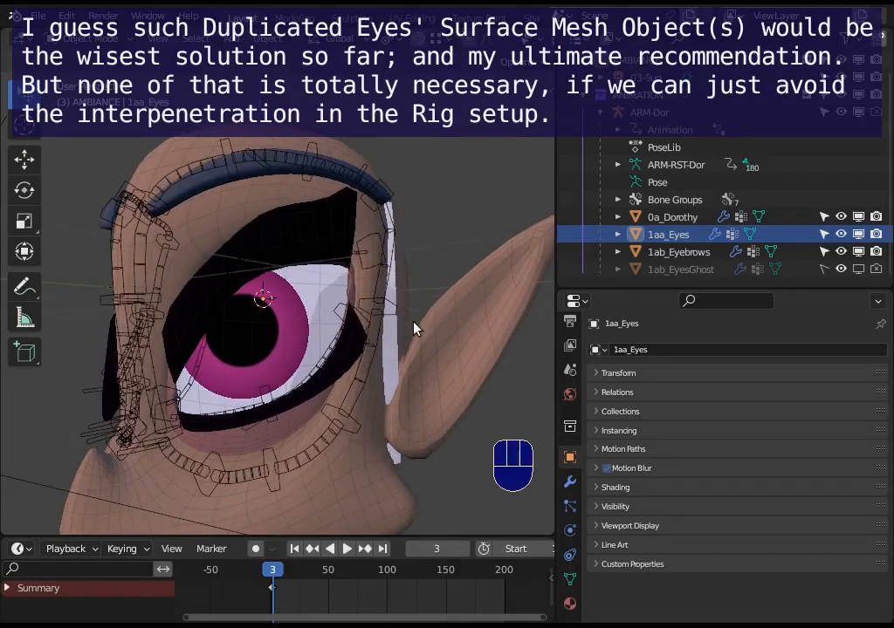
middle_click_drag(284, 343, 322, 343)
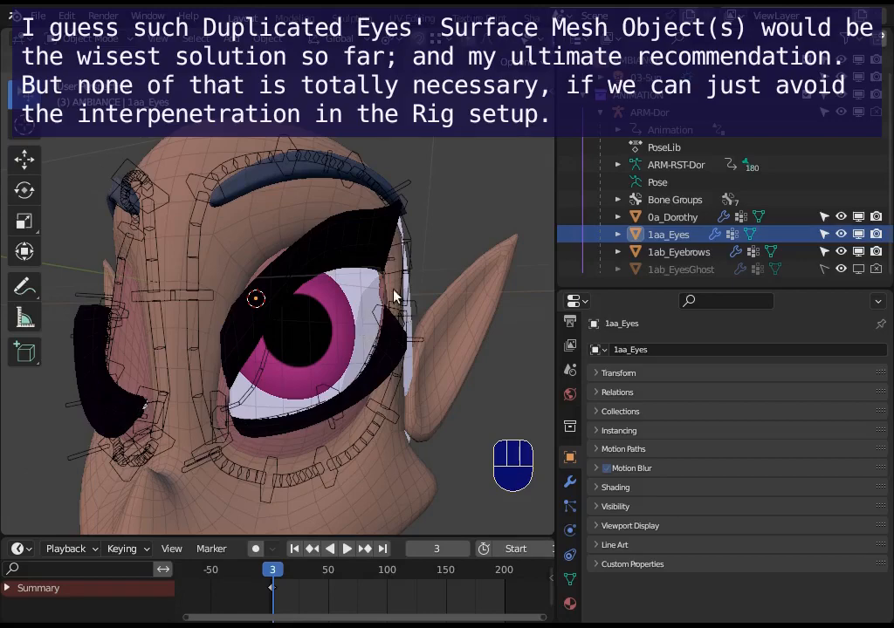
middle_click_drag(393, 297, 361, 306)
middle_click_drag(388, 266, 323, 245)
Open 1aa_Eyes in Edit Mode, pick one linked eye surface, and clear the selection.
left_click(348, 325)
key("Tab")
middle_click_drag(344, 319, 256, 342)
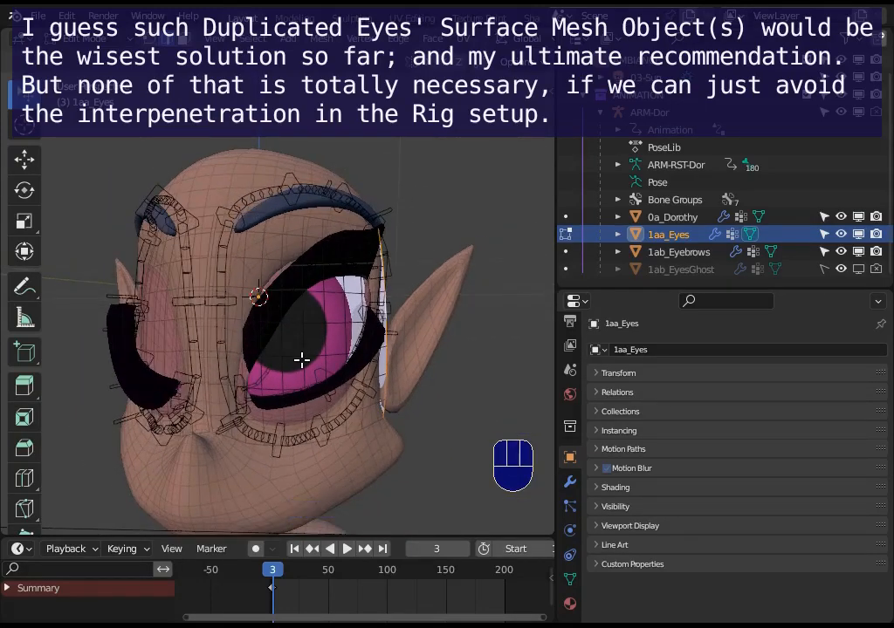
middle_click_drag(322, 367, 375, 372)
scroll(375, 373, "up", 1)
scroll(297, 322, "down", 2)
key("l")
middle_click_drag(313, 373, 372, 405)
key("alt+a")
Extrude the outer side edge loop of the left eye surface outward beyond the head.
left_click(365, 353, "alt")
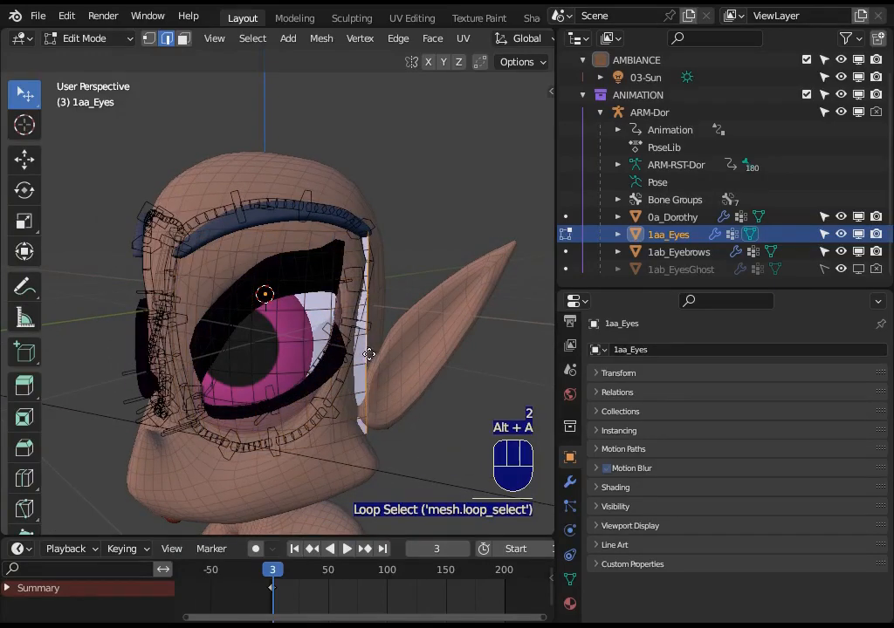
key("e")
left_click(399, 361)
middle_click_drag(399, 360, 376, 358)
Smooth the outer face strips of the left eye surface with the Smooth tool and return to Object Mode.
key("3")
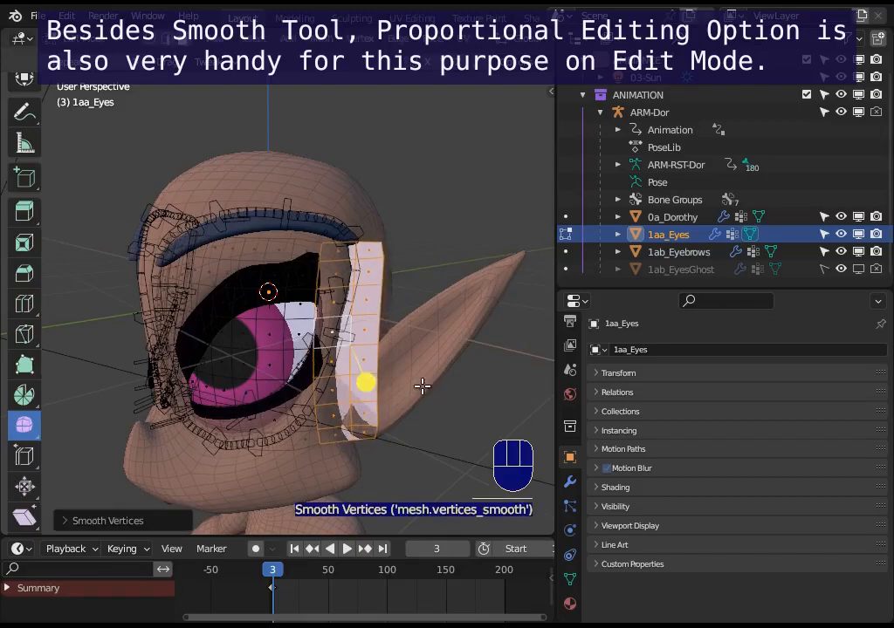
left_click_drag(367, 381, 411, 391)
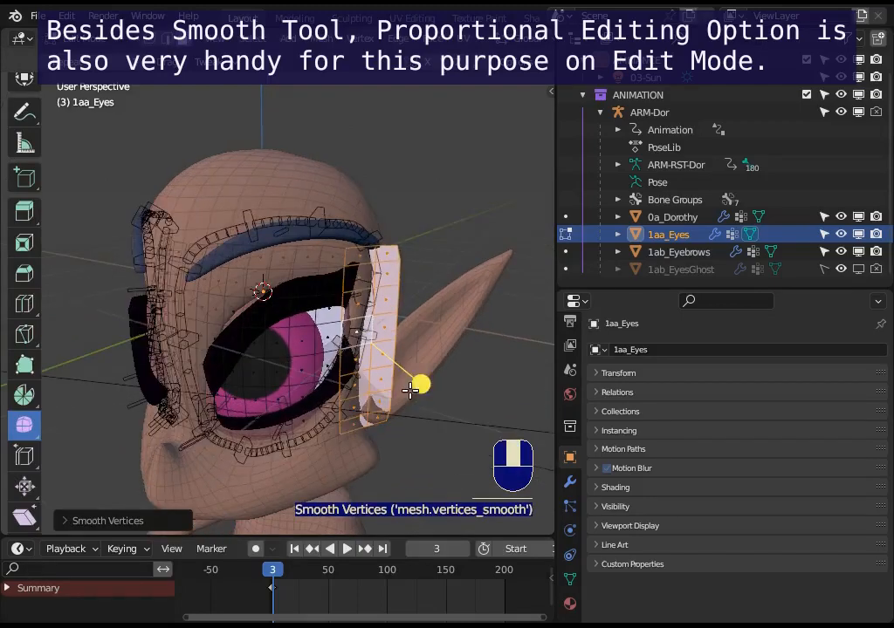
key("ctrl+Tab")
key("3")
scroll(365, 289, "down", 2)
Deselect all objects, add a Nurbs Surface, and place it above the head.
key("a")
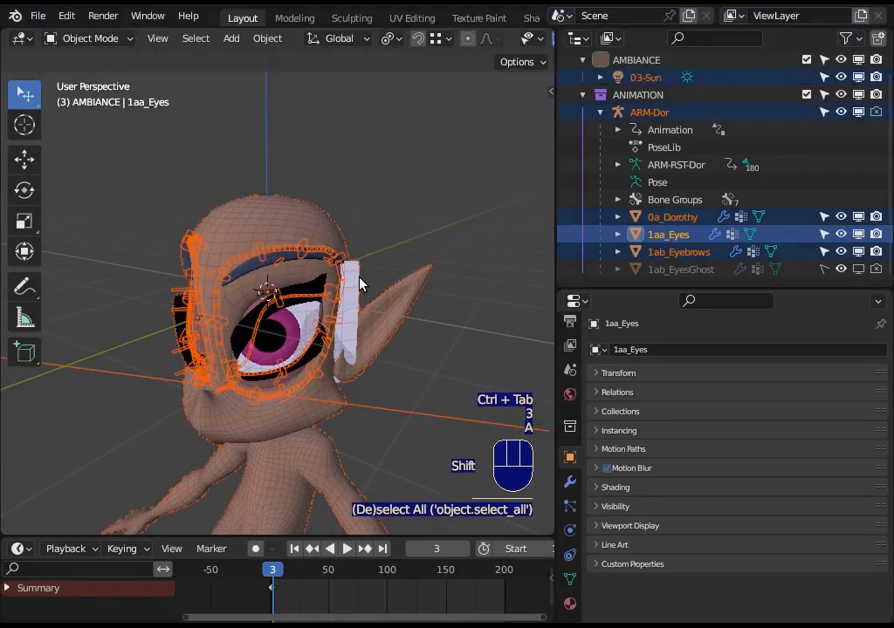
key("alt+a")
key("shift+a")
mouse_move(362, 265)
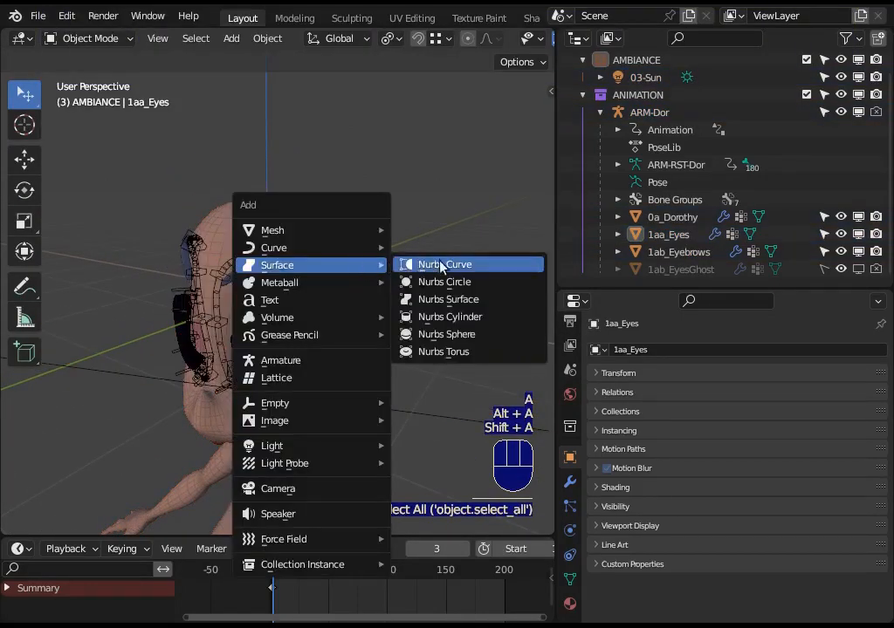
left_click(439, 301)
key("g")
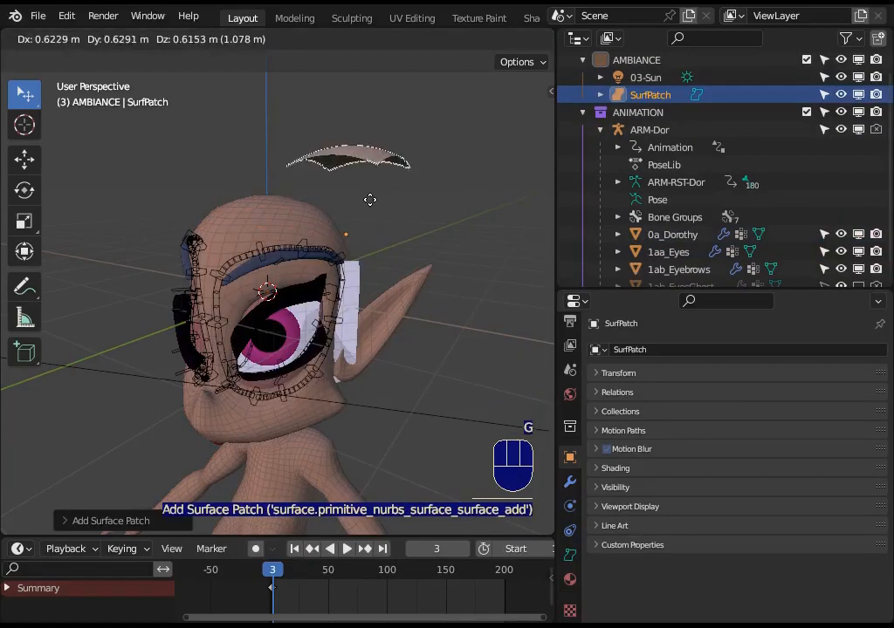
left_click(385, 185)
Rotate all control points of the Nurbs Surface in Edit Mode, including about the global Z axis.
middle_click_drag(385, 186, 365, 243, "shift")
key("Tab")
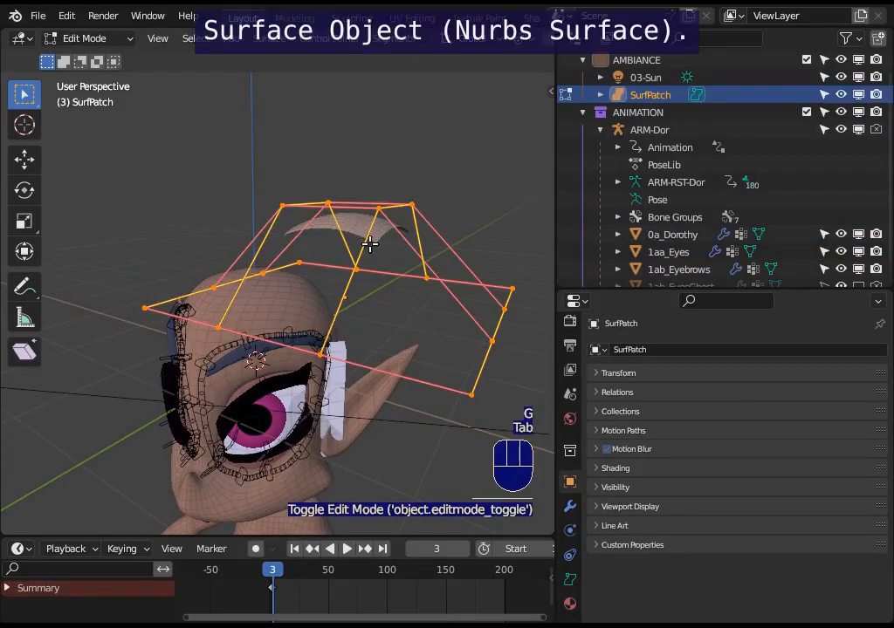
key("r")
left_click(399, 365)
key("r")
key("z")
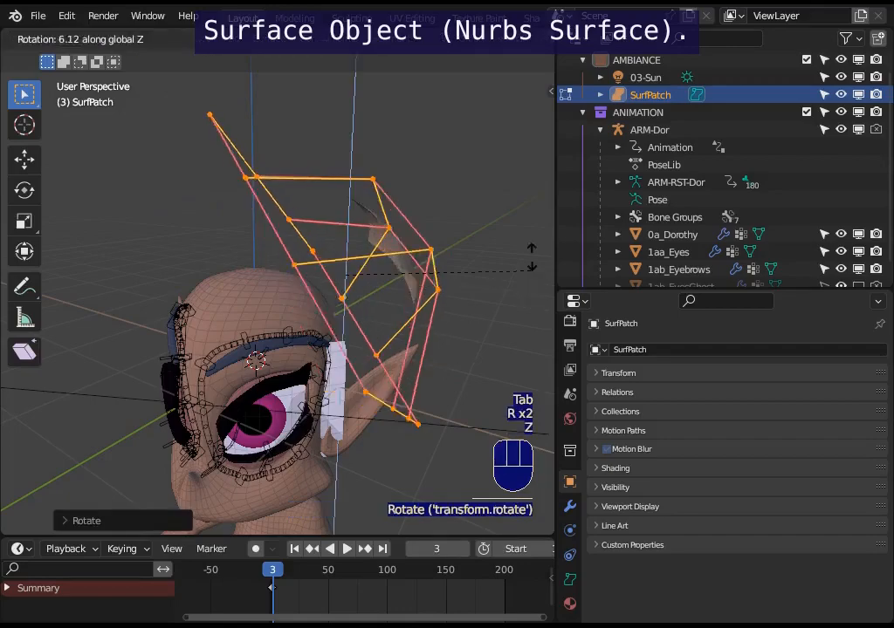
left_click(399, 192)
Convert the Nurbs Surface to a mesh and open it in Edit Mode.
key("ctrl+Tab")
left_click(267, 38)
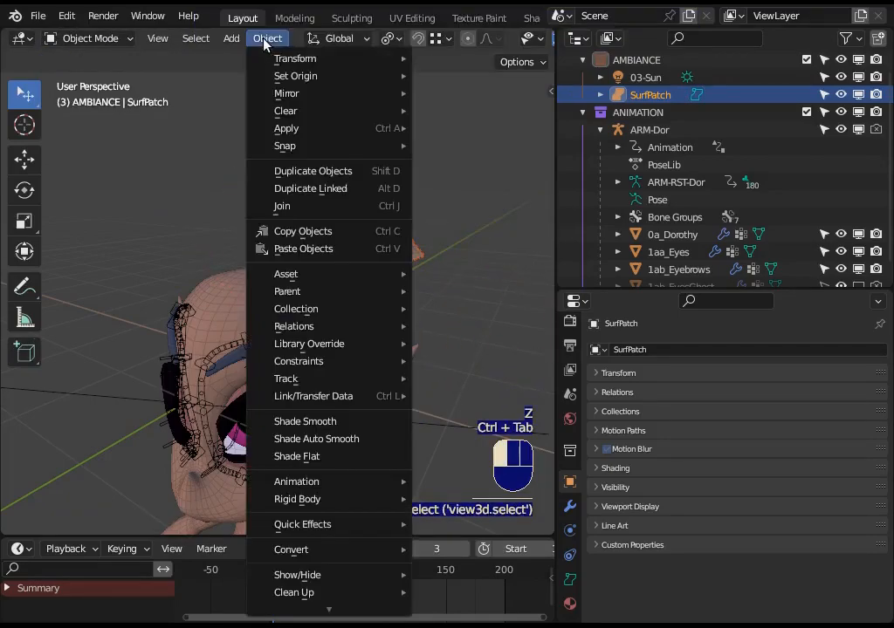
mouse_move(306, 557)
left_click(453, 494)
key("Tab")
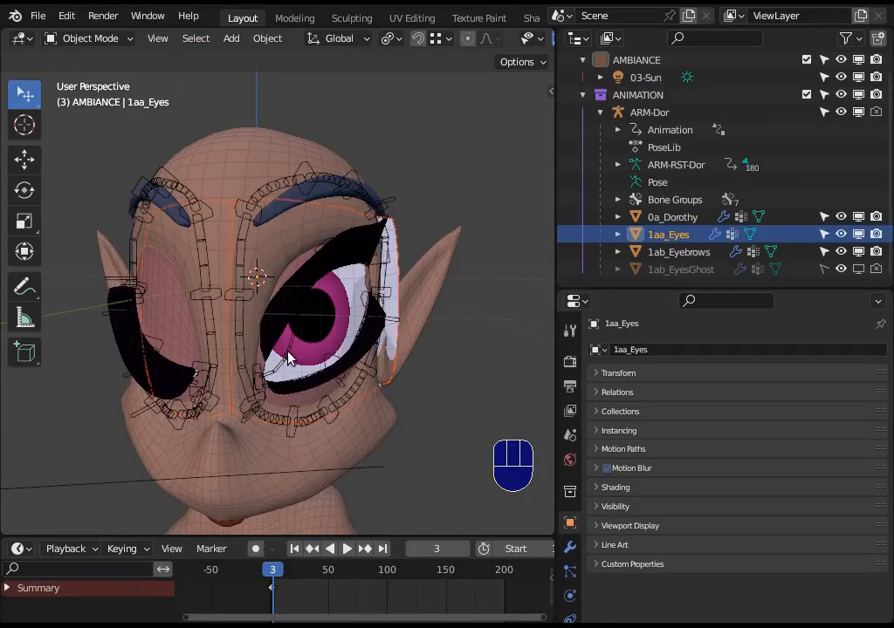
Select ARM-Dor and 1aa_Eyes and hide all other objects.
left_click(288, 358)
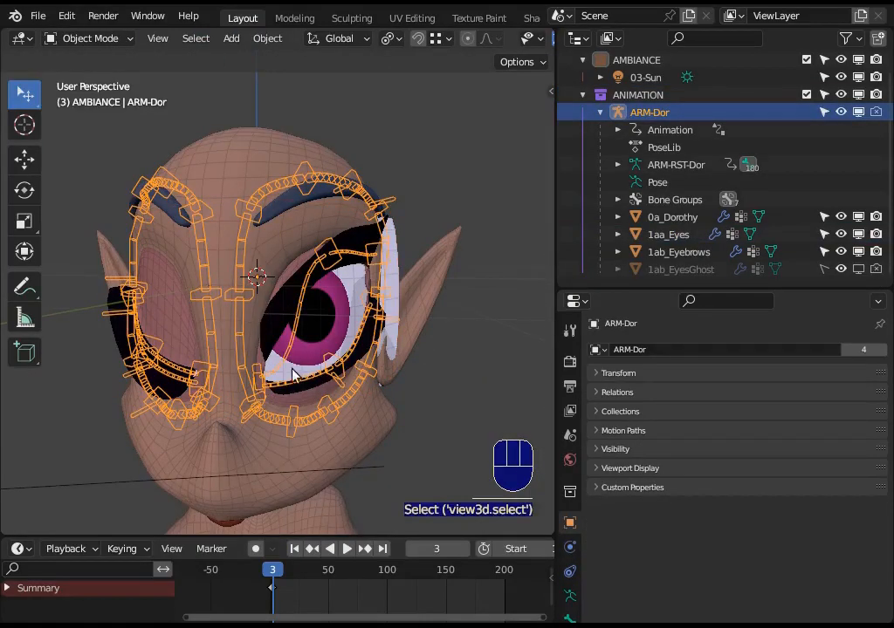
left_click(323, 336, "shift")
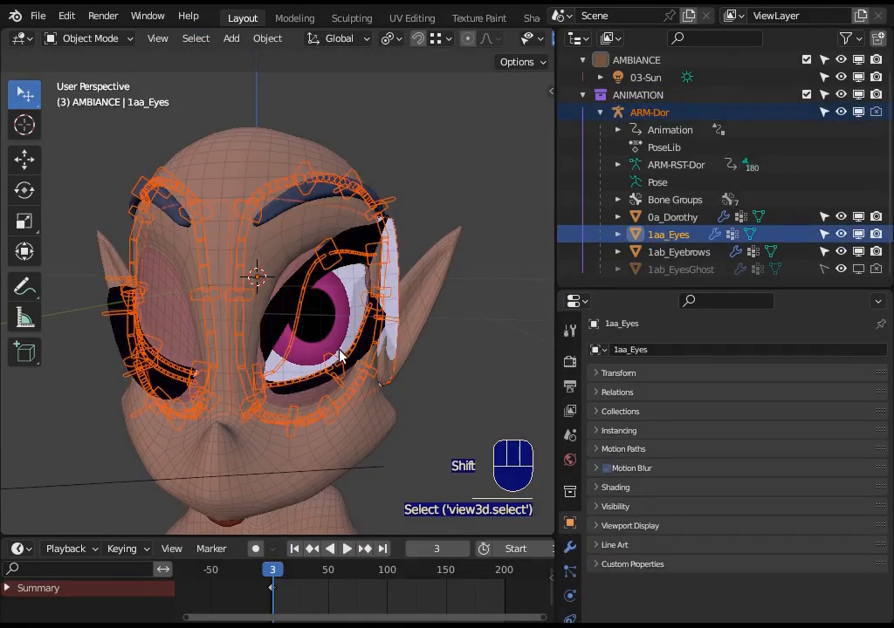
key("shift+h")
scroll(325, 385, "up", 5)
Put ARM-Dor in Pose Mode and move CTL_Eyelid_BBH.Up.[1/3].L up toward the gap between the eye surfaces.
left_click(253, 421)
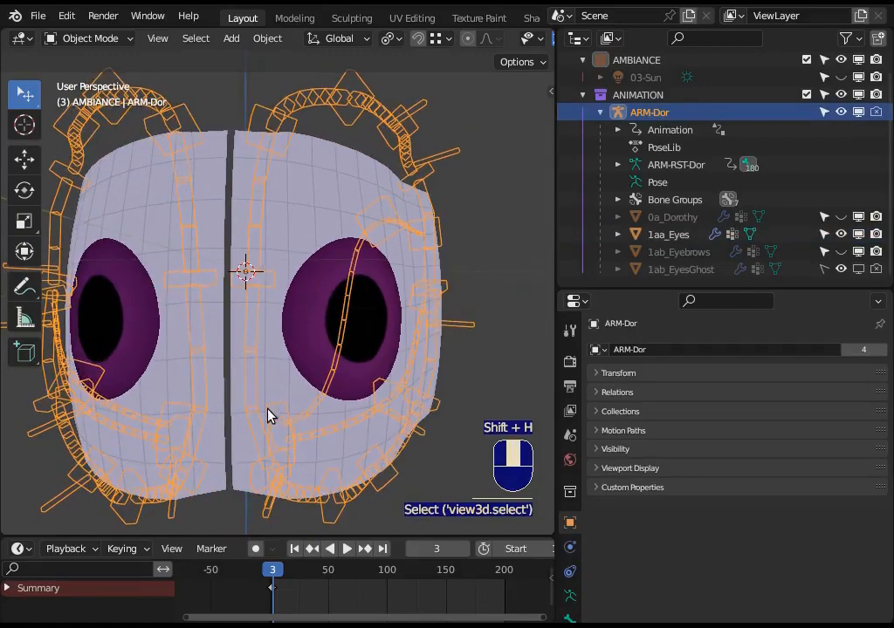
key("ctrl+Tab")
left_click(297, 403)
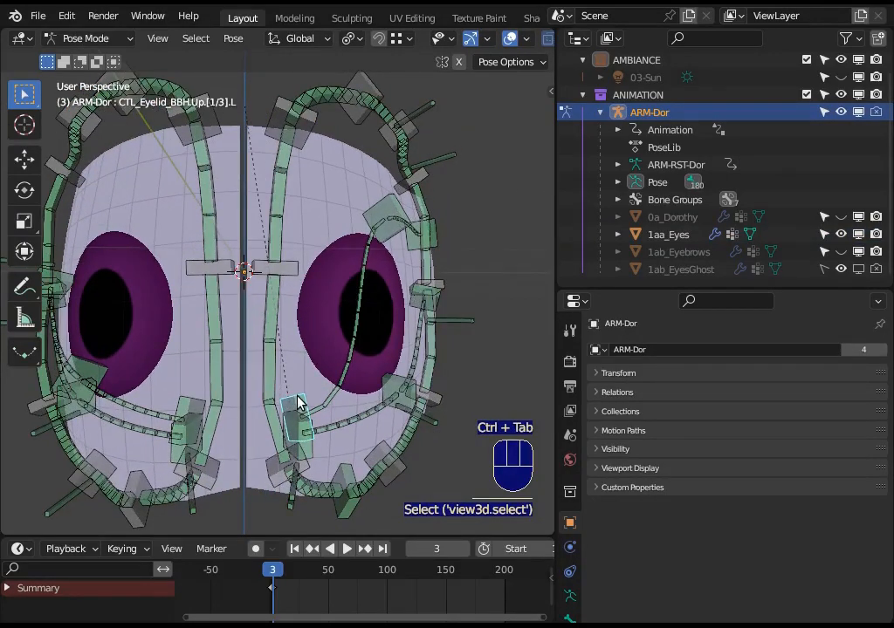
key("g")
left_click(270, 361)
scroll(269, 362, "up", 6)
middle_click_drag(269, 361, 323, 355, "shift")
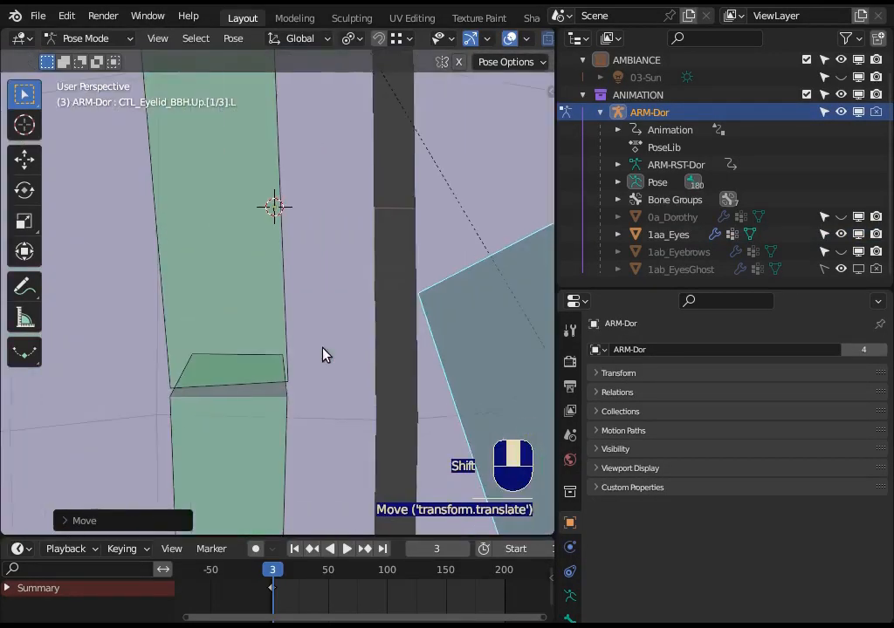
Select both linked eye surfaces of 1aa_Eyes in Edit Mode and return to Object Mode.
key("ctrl+Tab")
scroll(323, 355, "down", 5)
left_click(364, 359)
key("Tab")
scroll(347, 281, "down", 2)
key("l")
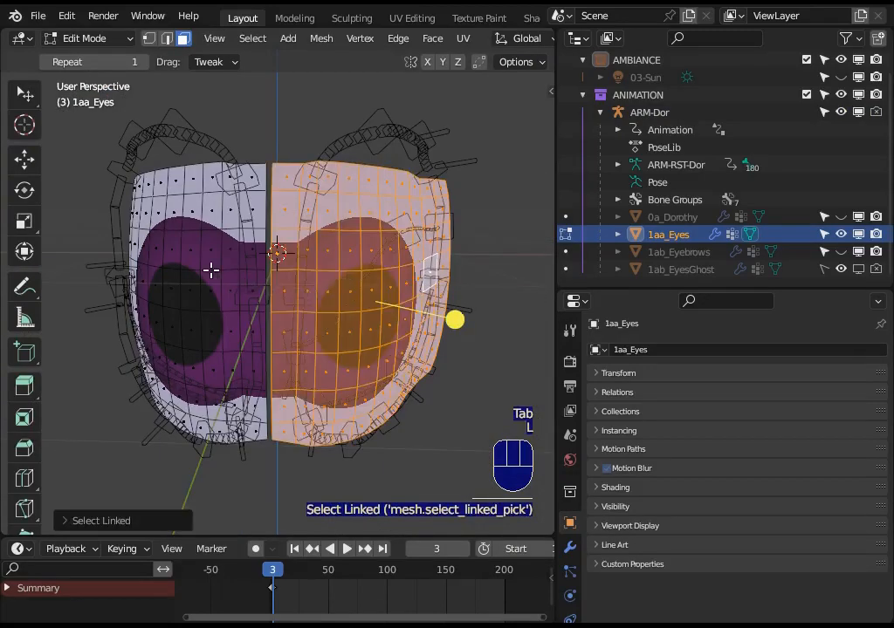
key("l")
key("ctrl+Tab")
key("Tab")
Examine the gap between the two eye surfaces of 1aa_Eyes from the front and from above.
scroll(346, 399, "up", 5)
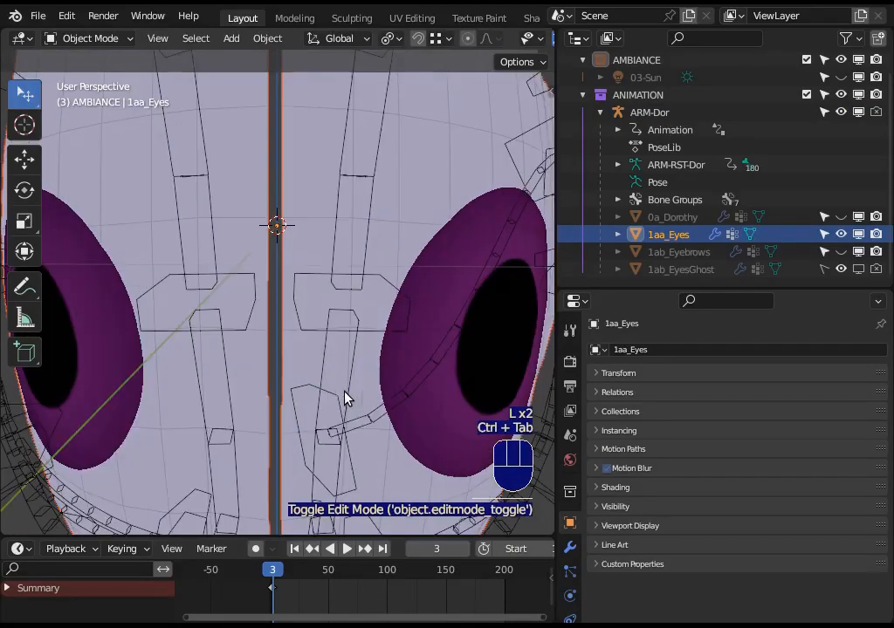
scroll(346, 399, "down", 6)
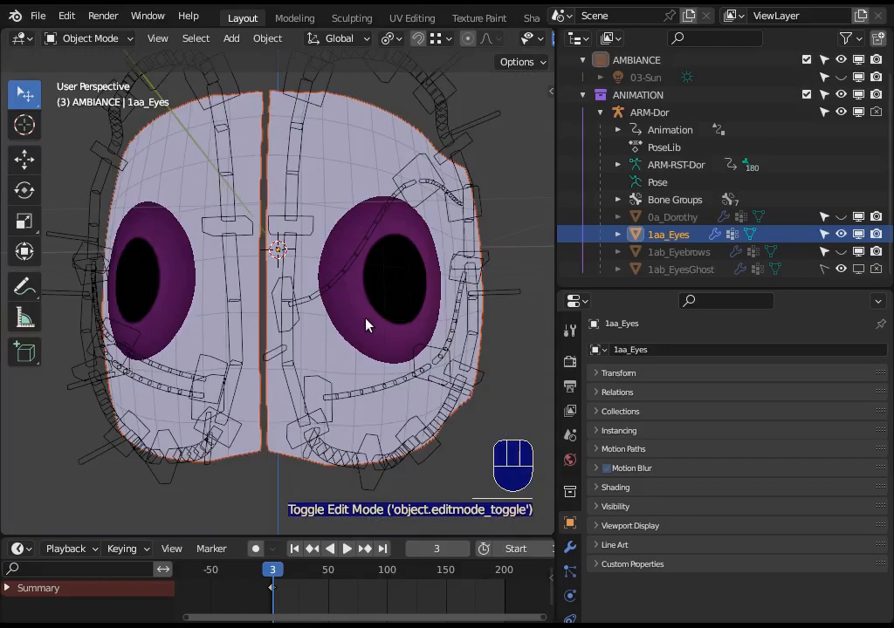
left_click(336, 305)
middle_click_drag(283, 303, 341, 385)
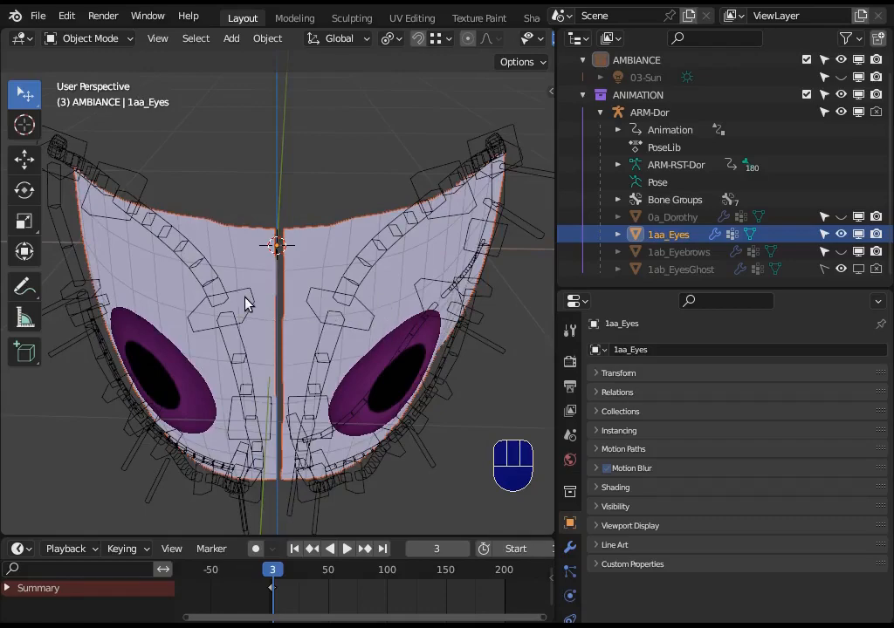
left_click(313, 390)
scroll(335, 400, "up", 4)
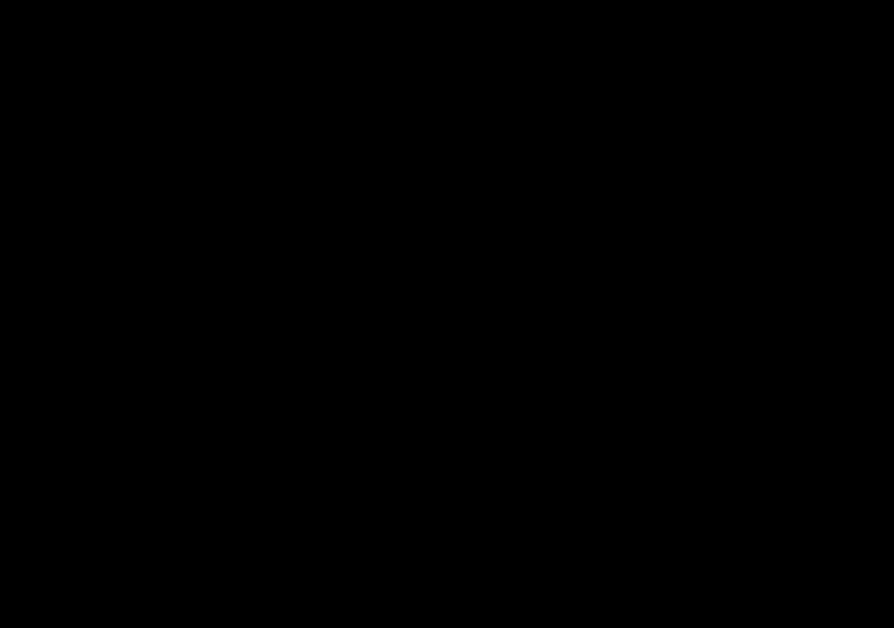